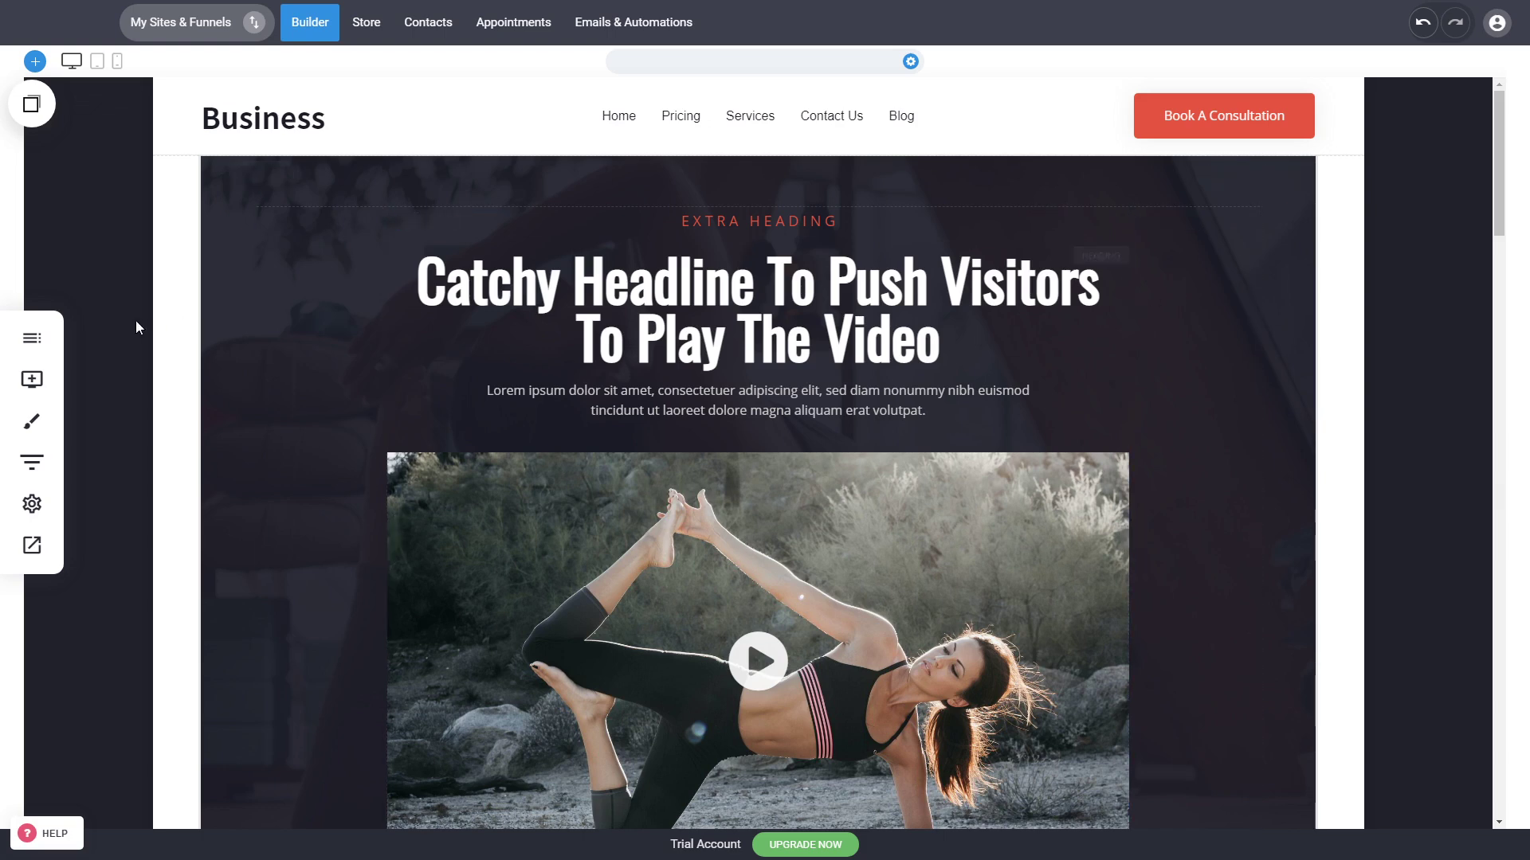
Step: Open the new page template gallery and browse the templates in several categories
left_click(35, 345)
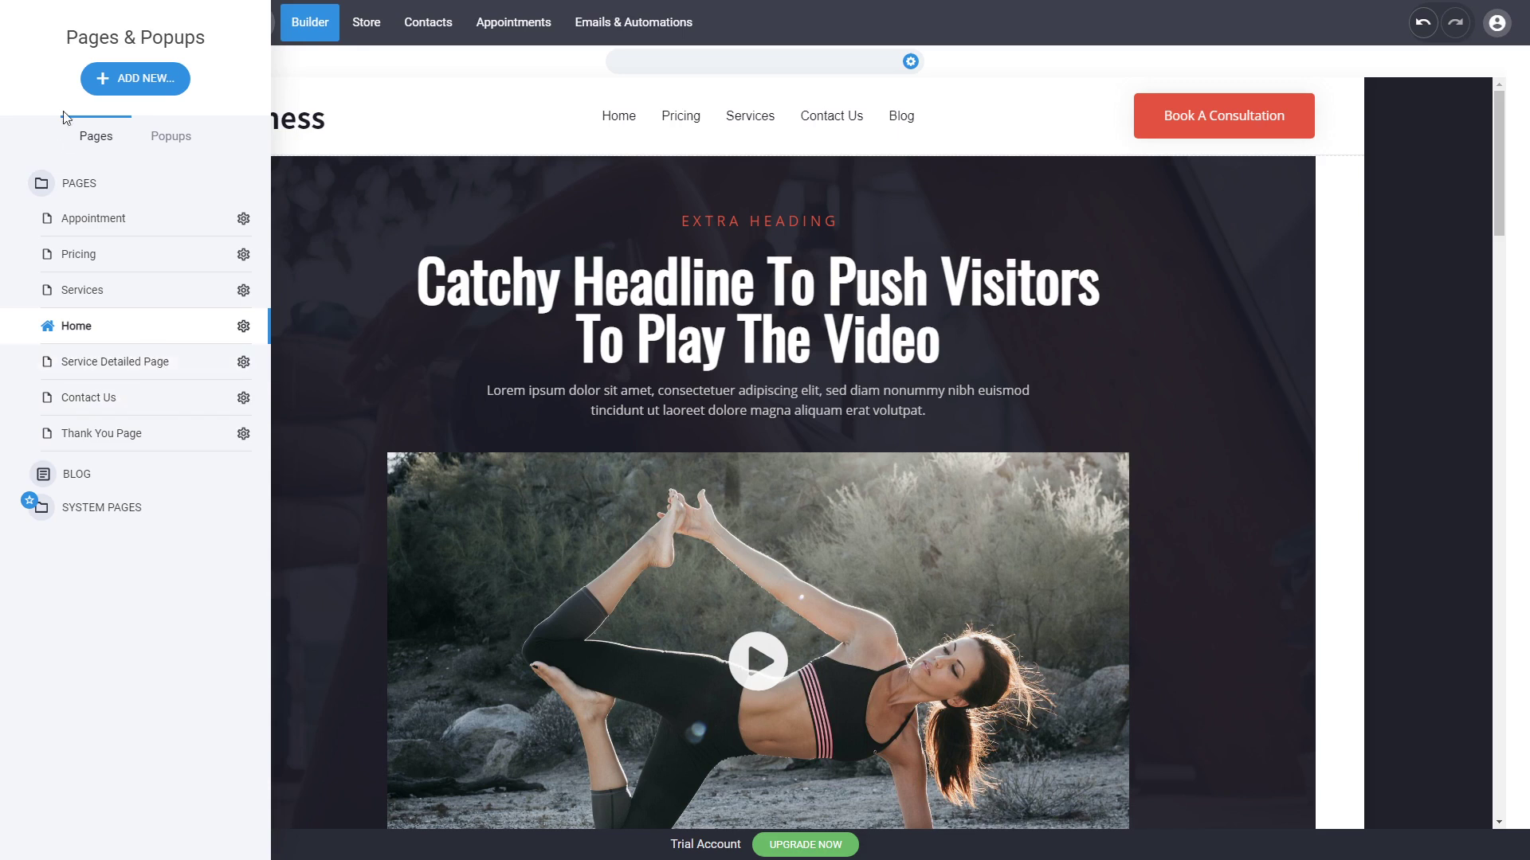
left_click(136, 93)
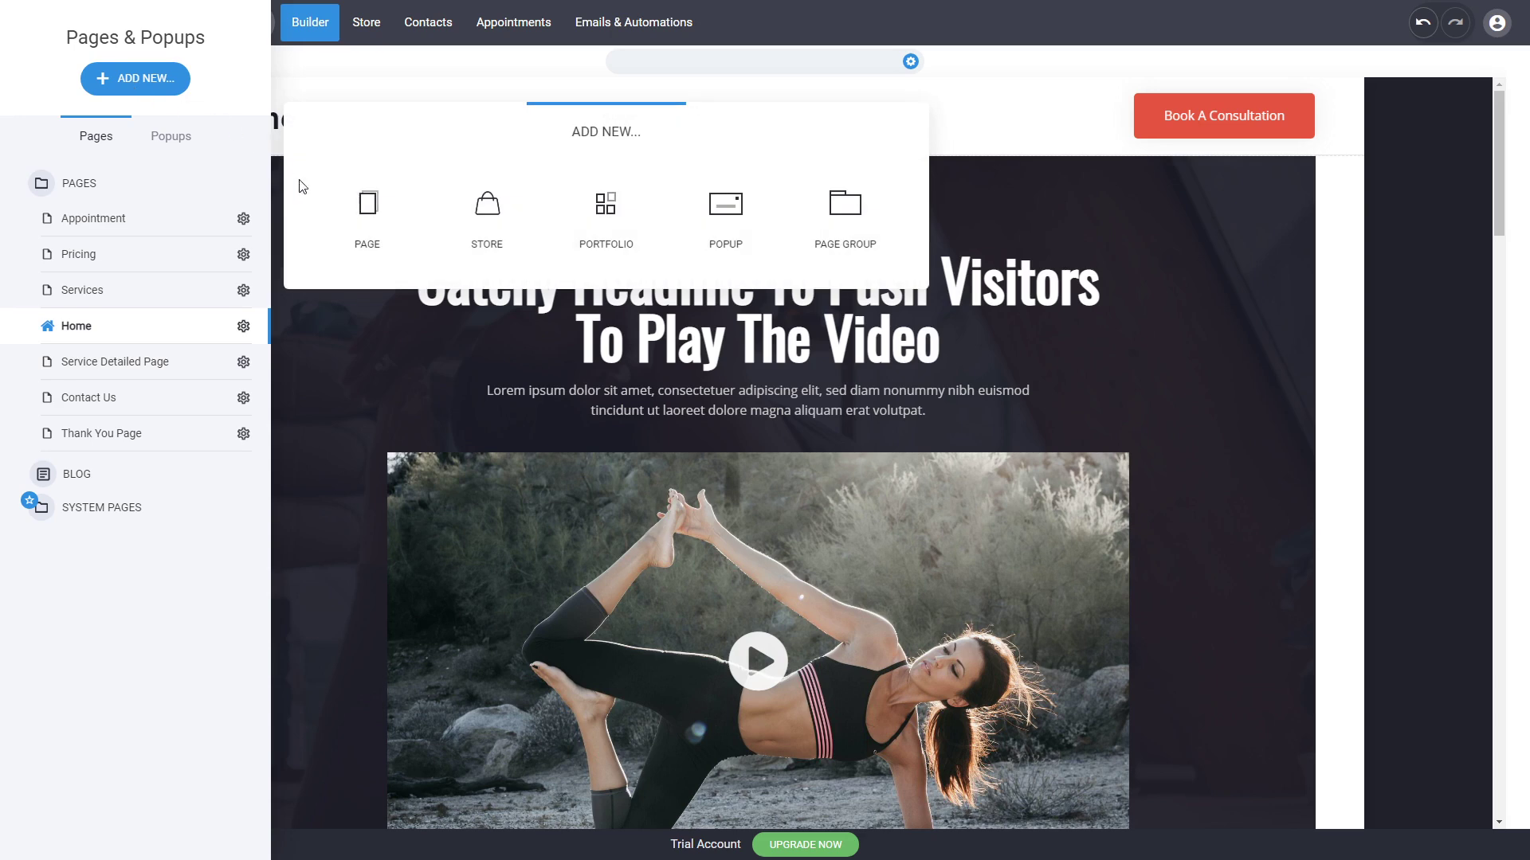
left_click(380, 239)
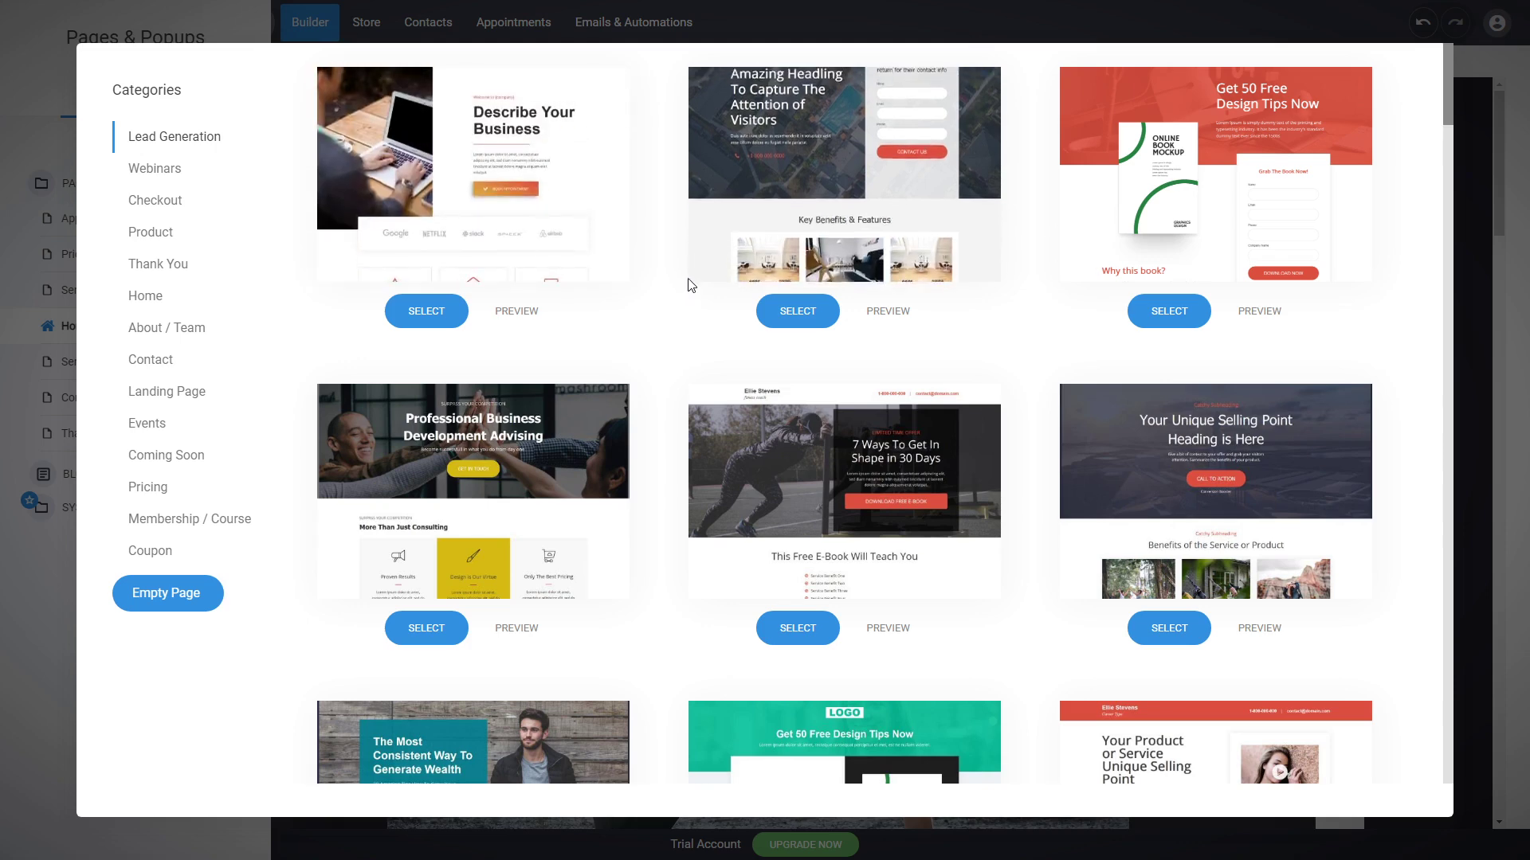
scroll(666, 264, "down", 7)
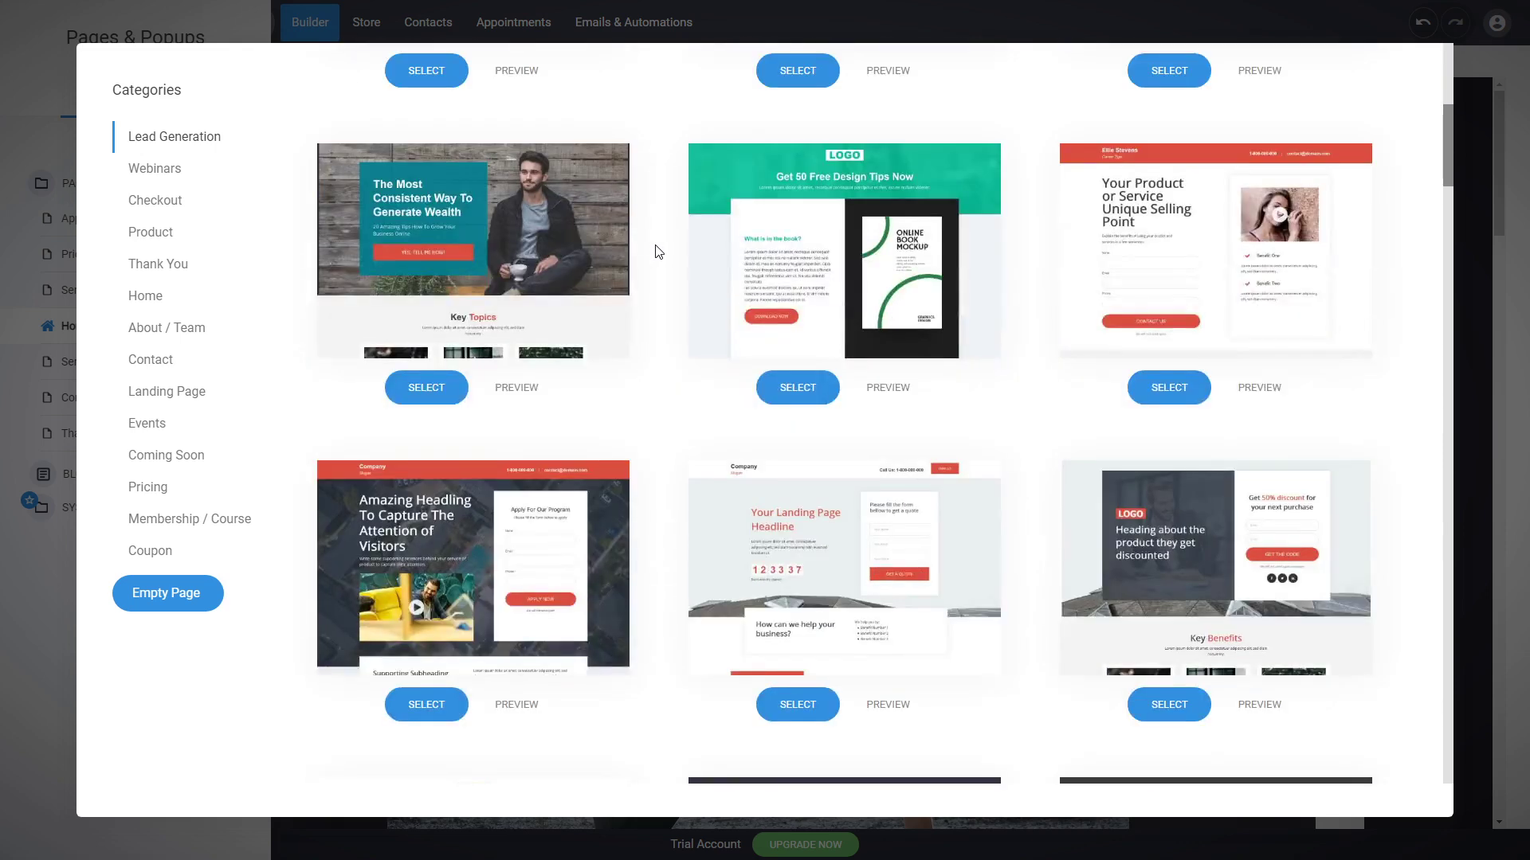
scroll(658, 235, "down", 7)
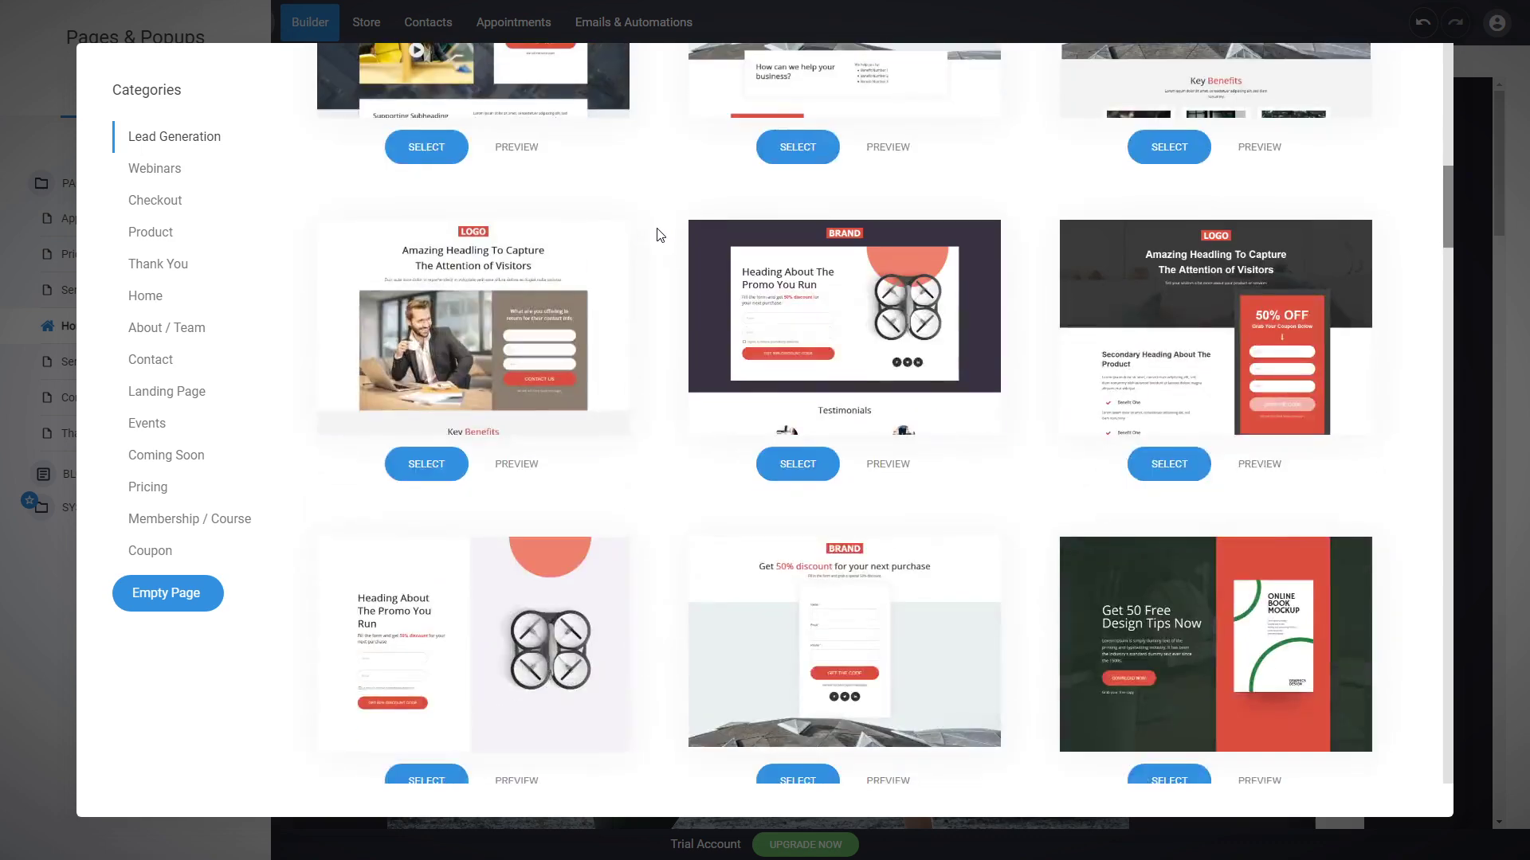
left_click(169, 305)
scroll(699, 399, "up", 11)
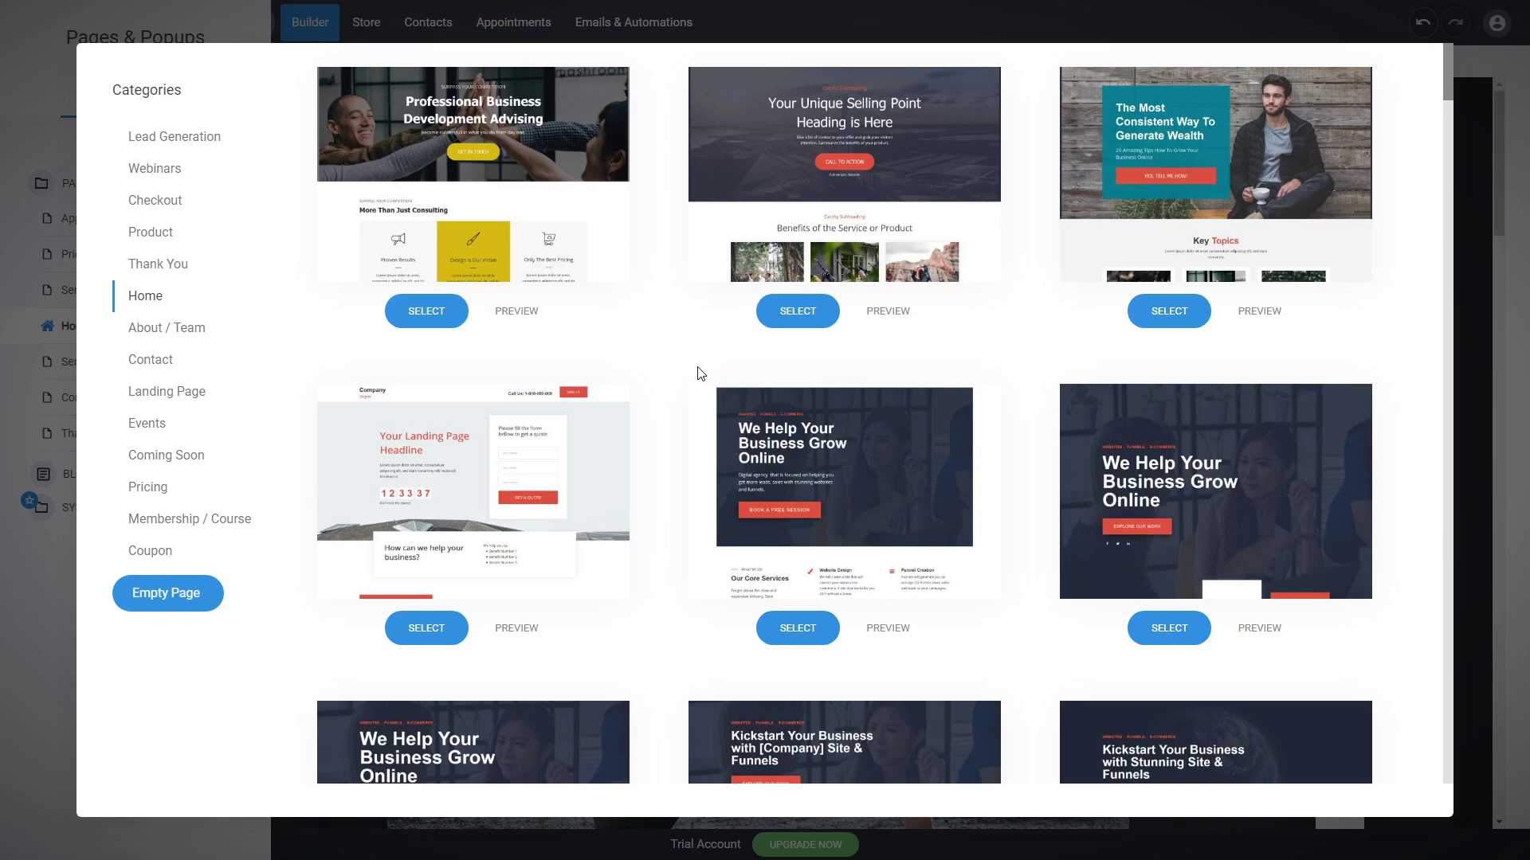
left_click(154, 169)
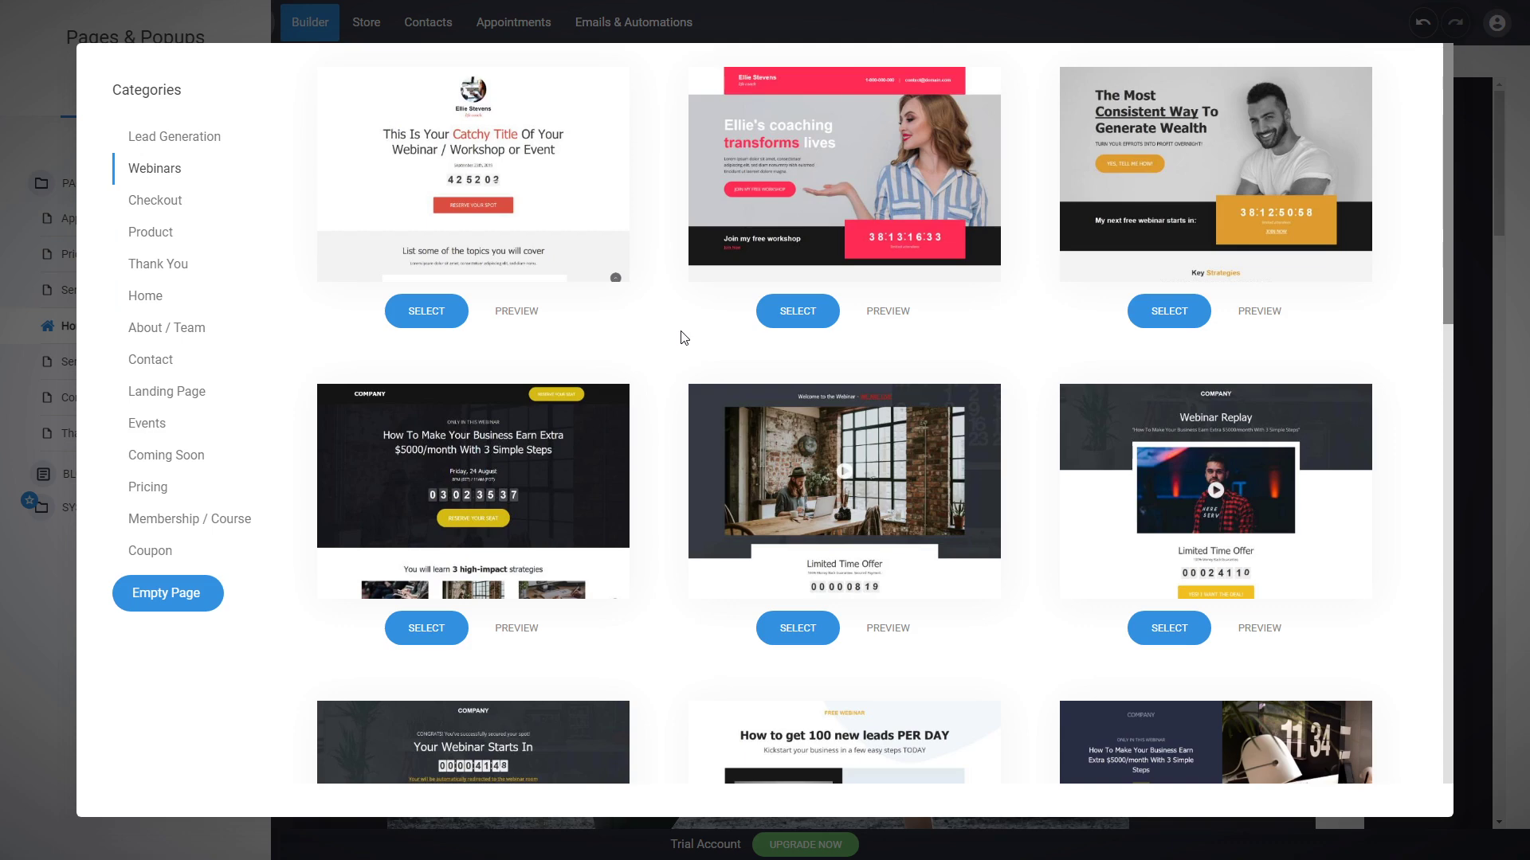
left_click(160, 200)
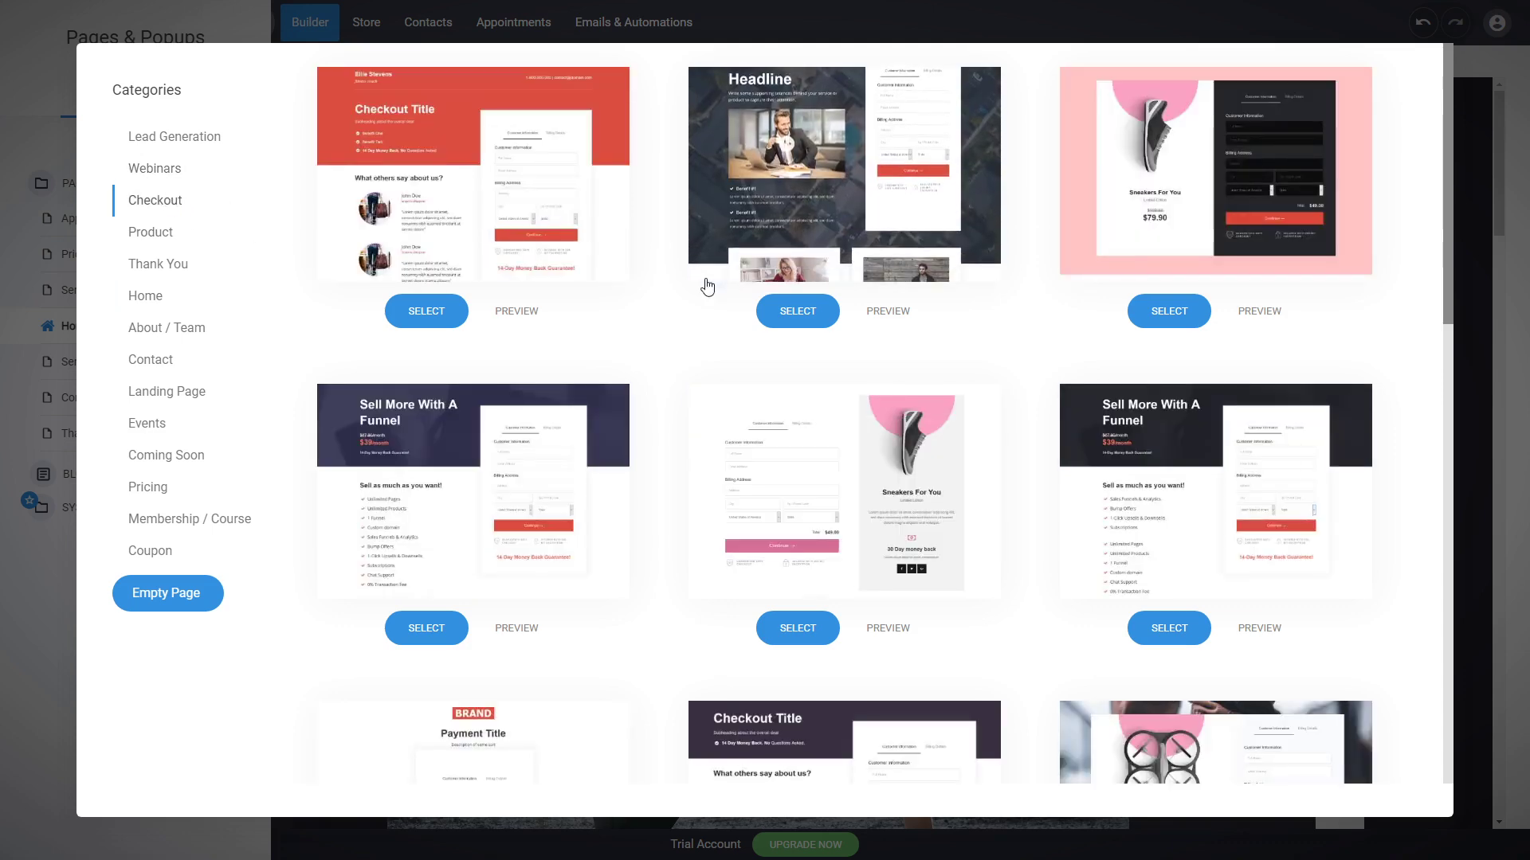
left_click(151, 232)
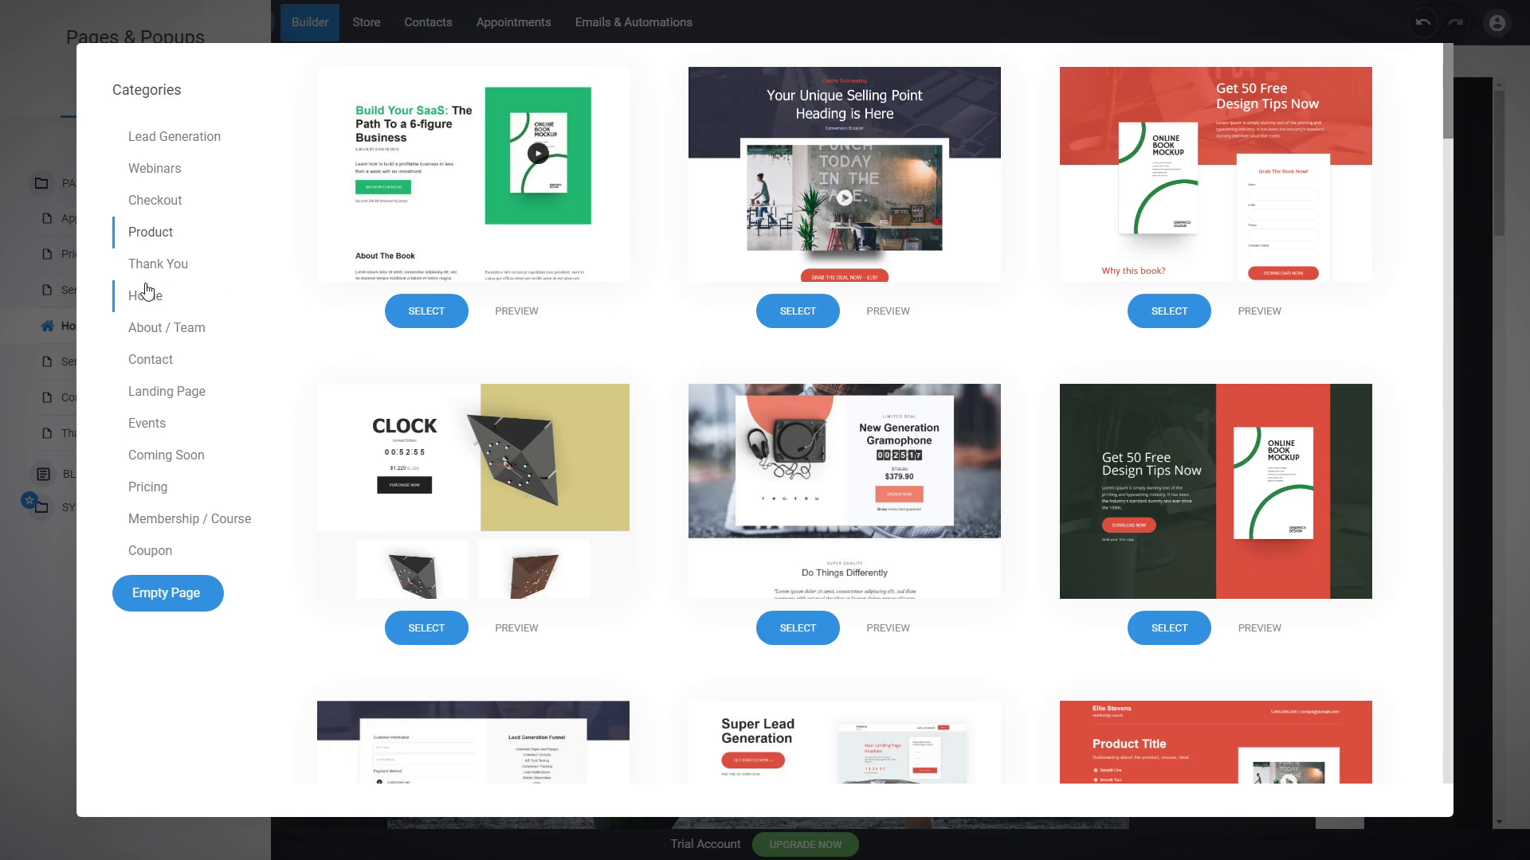
left_click(177, 275)
left_click(171, 328)
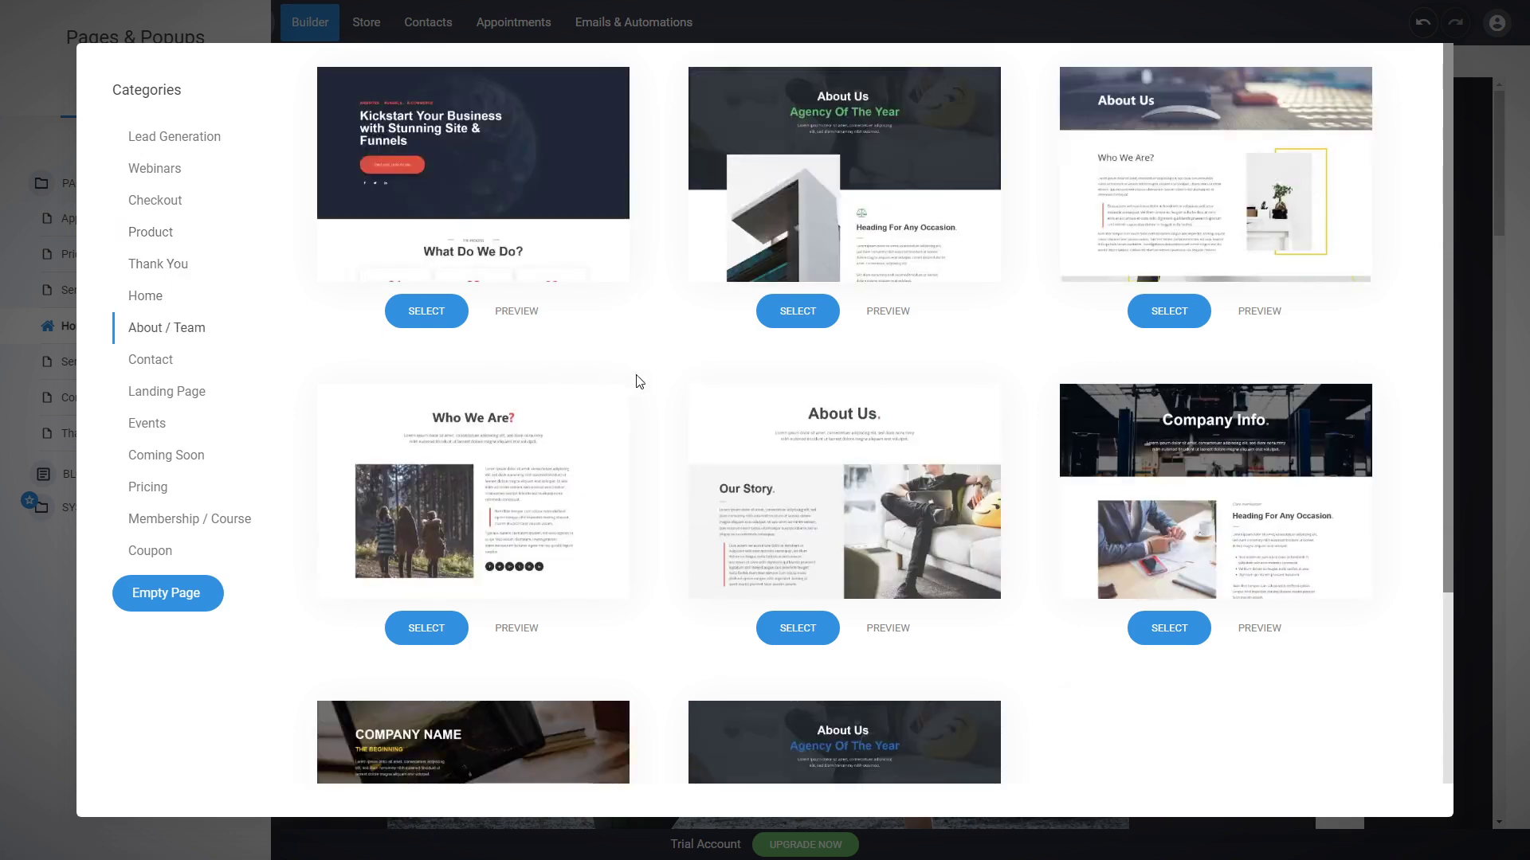
scroll(678, 370, "down", 4)
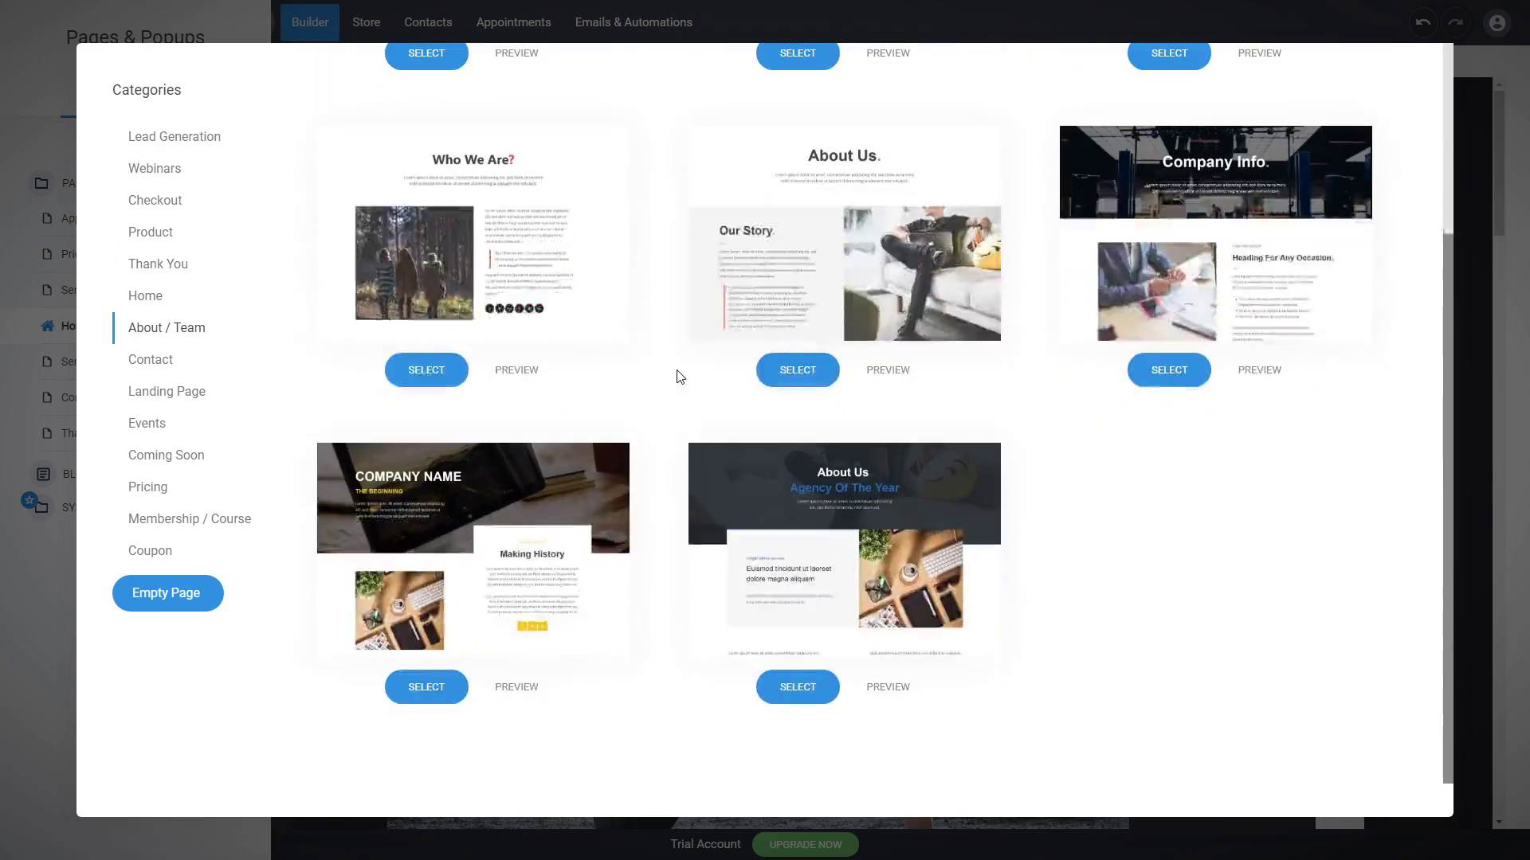
scroll(678, 370, "up", 4)
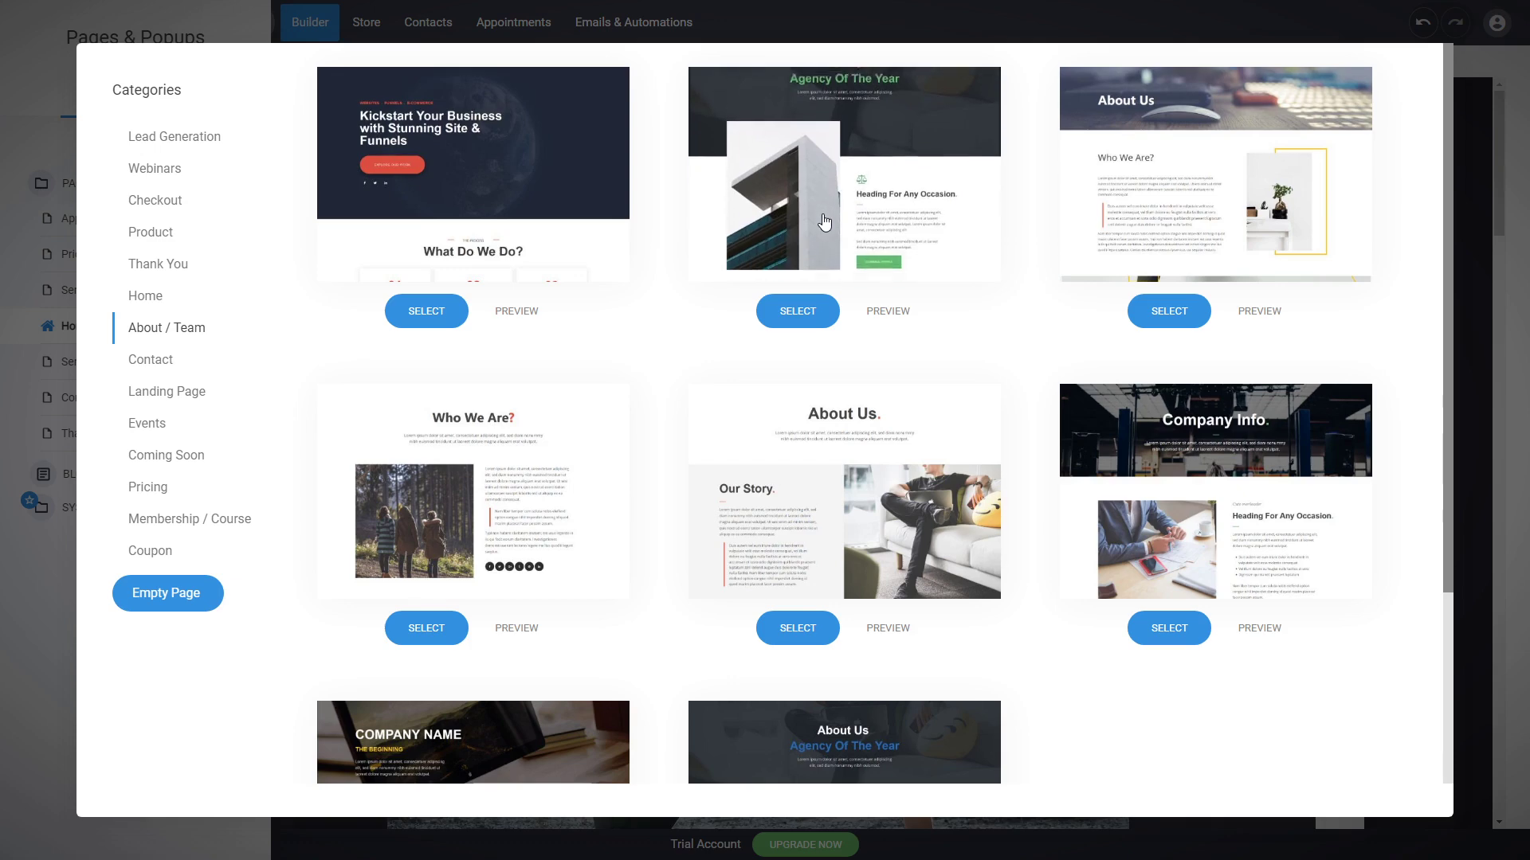
Step: Add a new page named About Us using the About / Team template with the Agency Of The Year hero
left_click(935, 204)
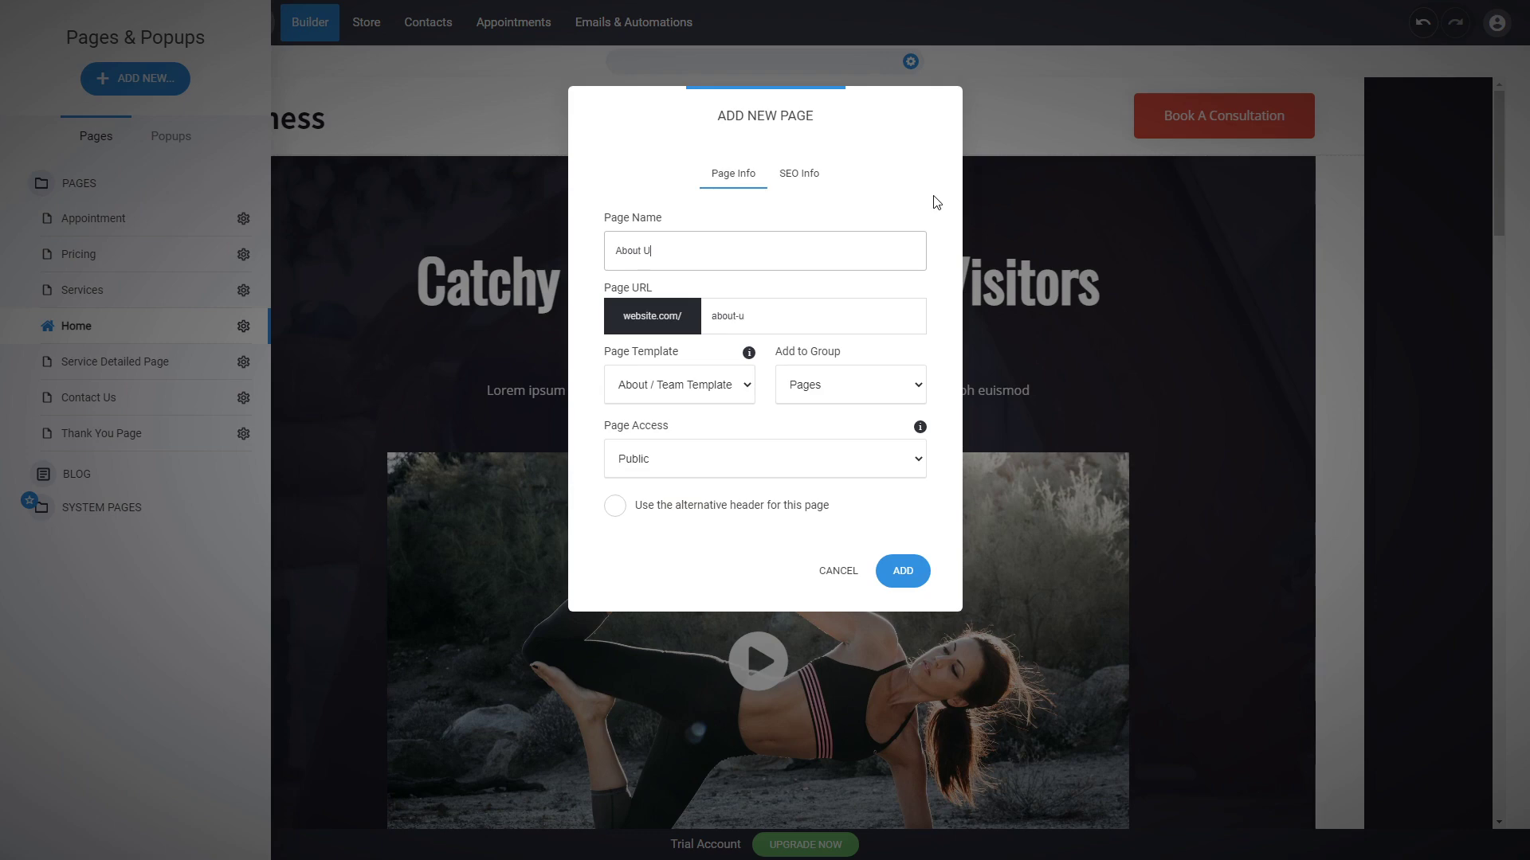
left_click(904, 566)
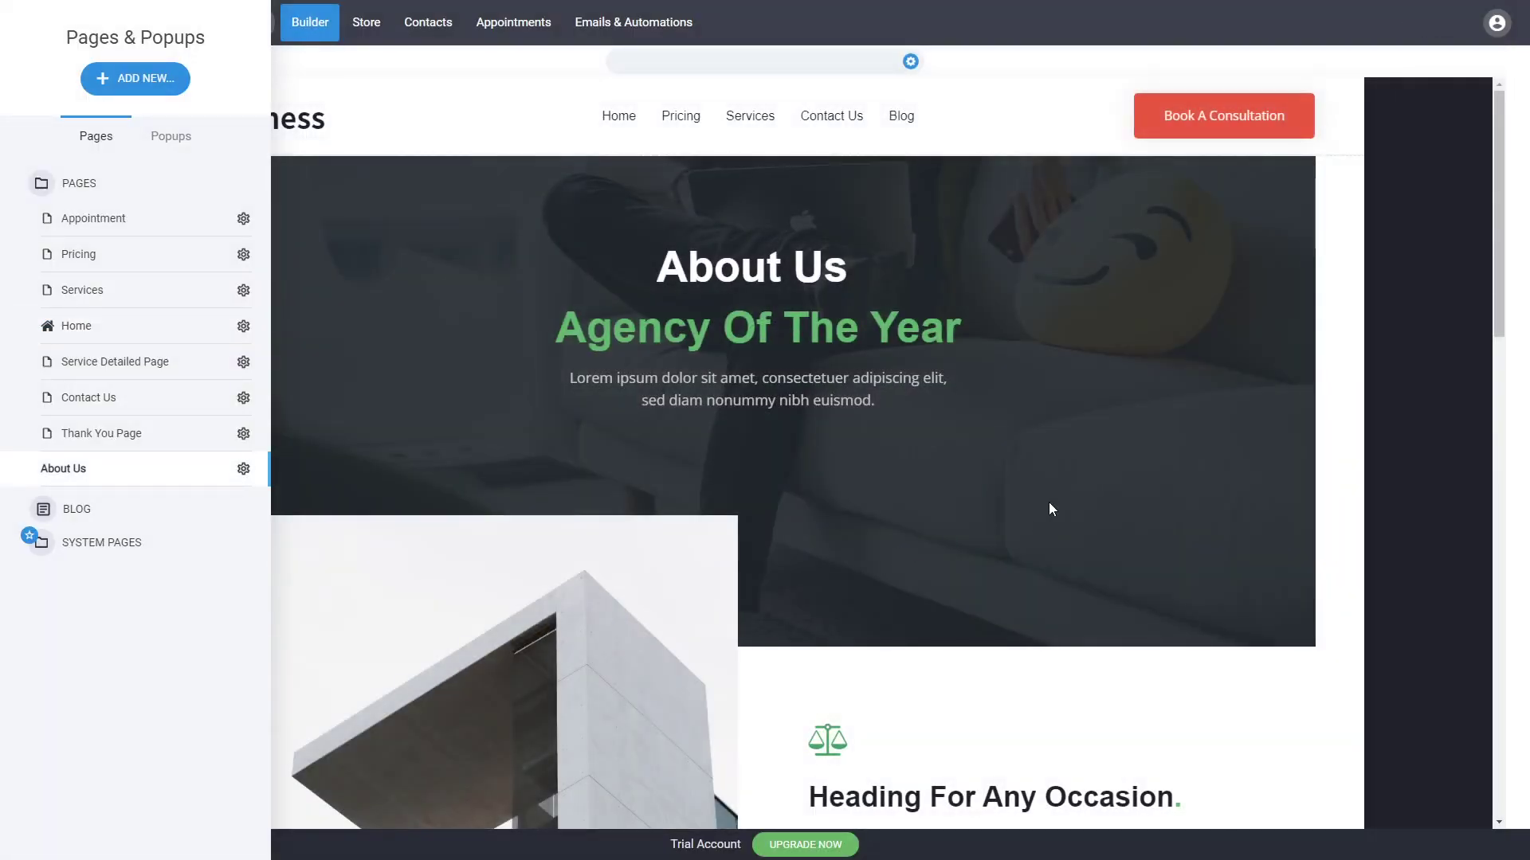
Step: Reduce the top spacing of the About Us hero block slightly and save the page
left_click(1049, 502)
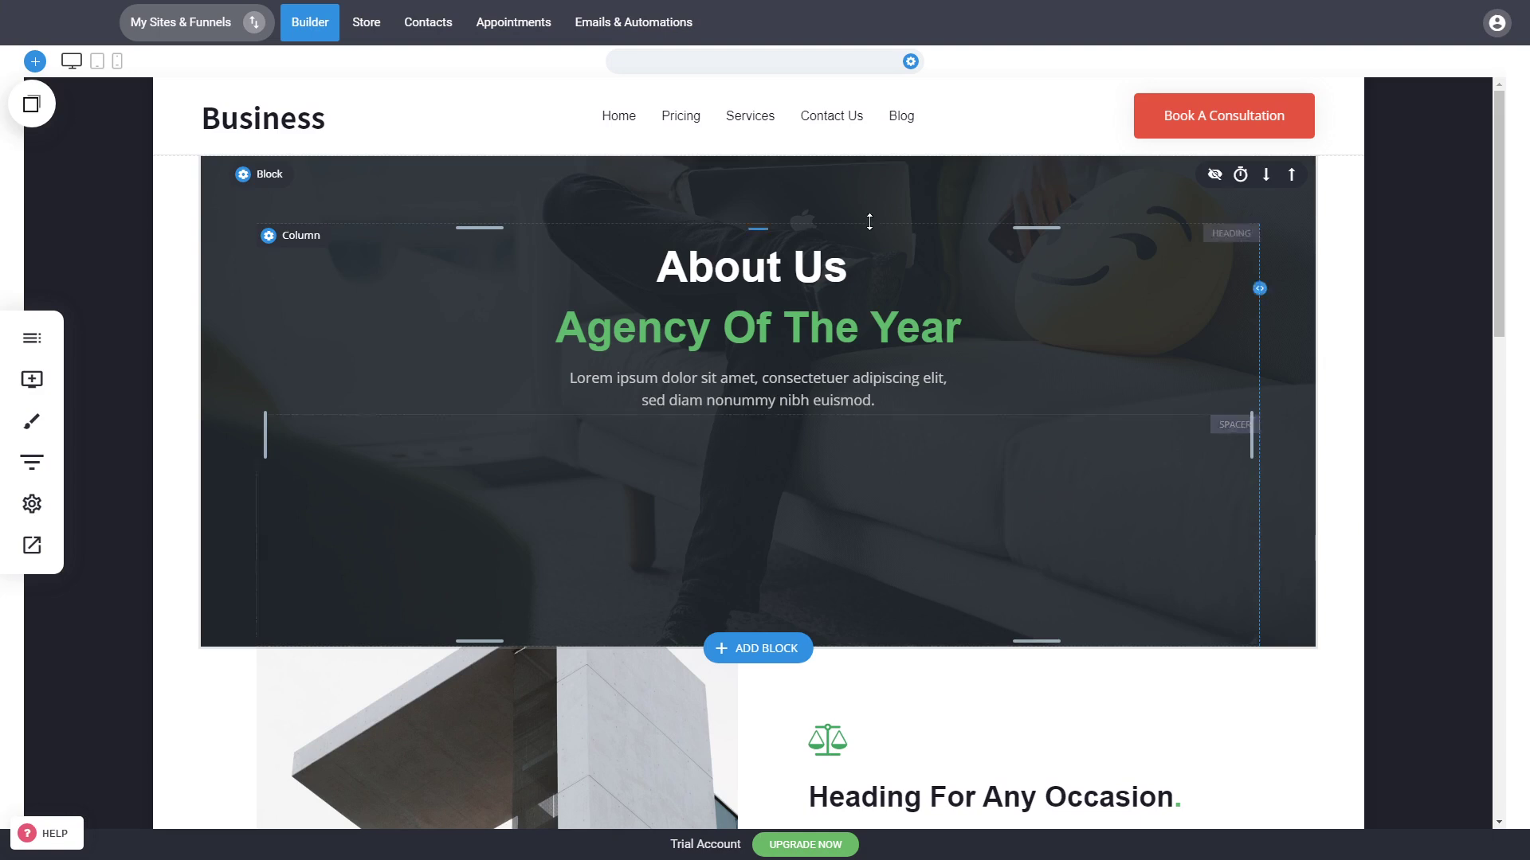
left_click_drag(869, 222, 868, 196)
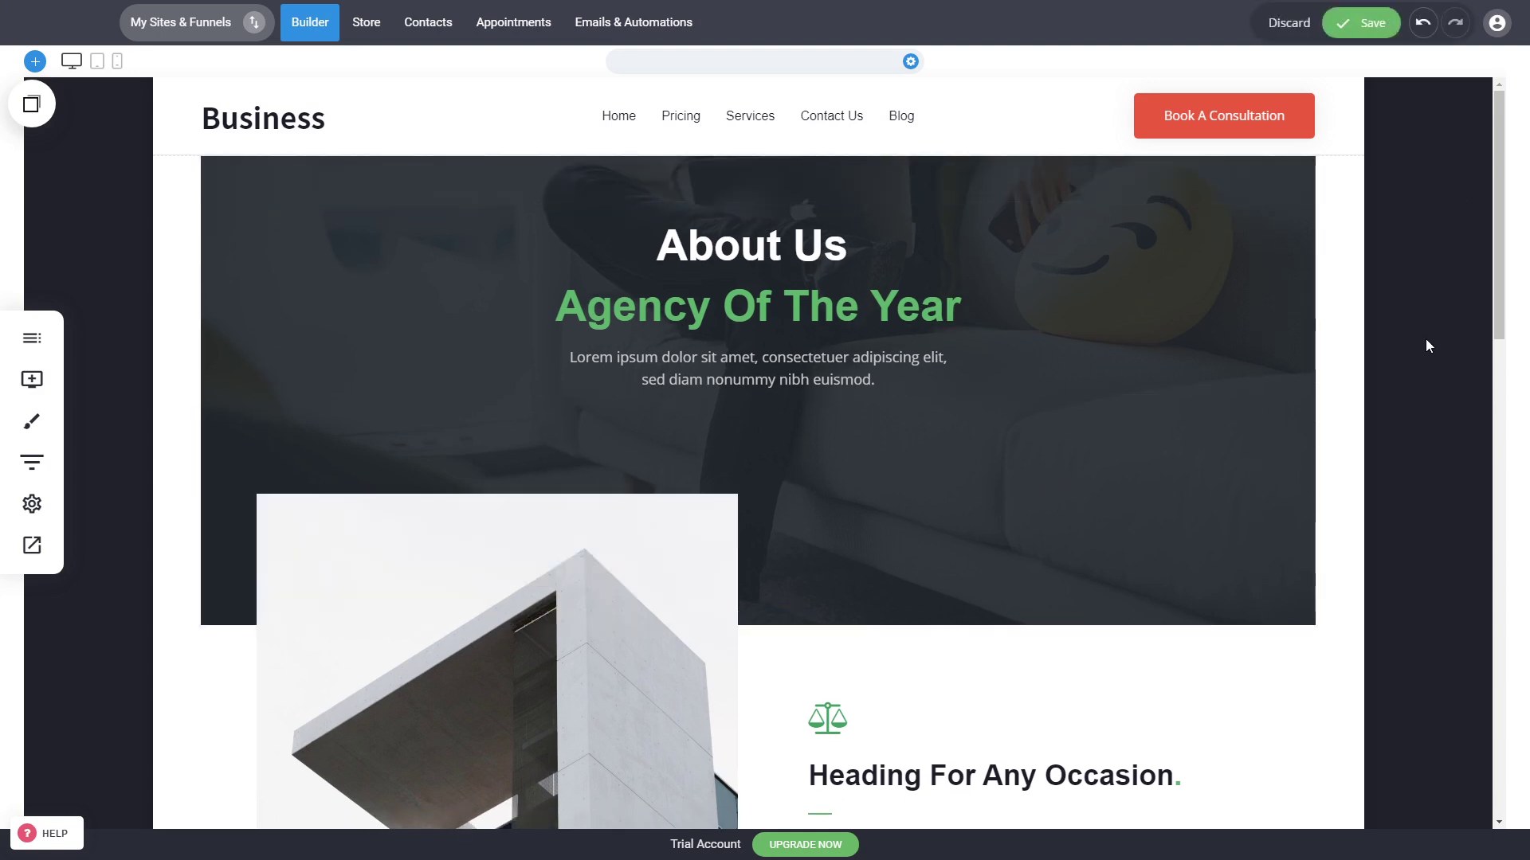
key("ctrl+s")
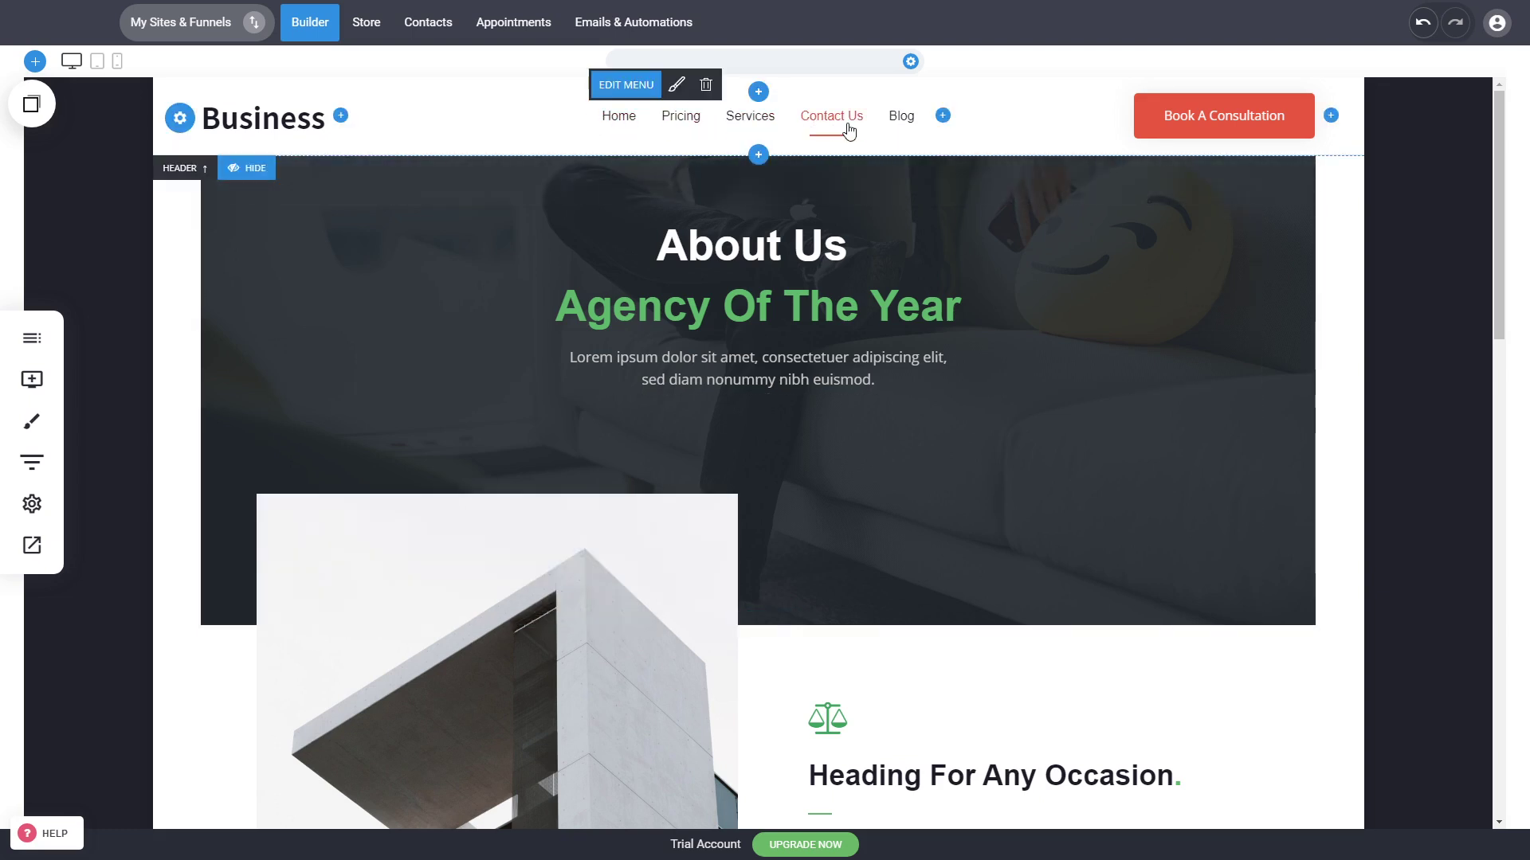
Step: Scroll through the About Us page to review its sections down to the footer
left_click_drag(1493, 140, 1472, 596)
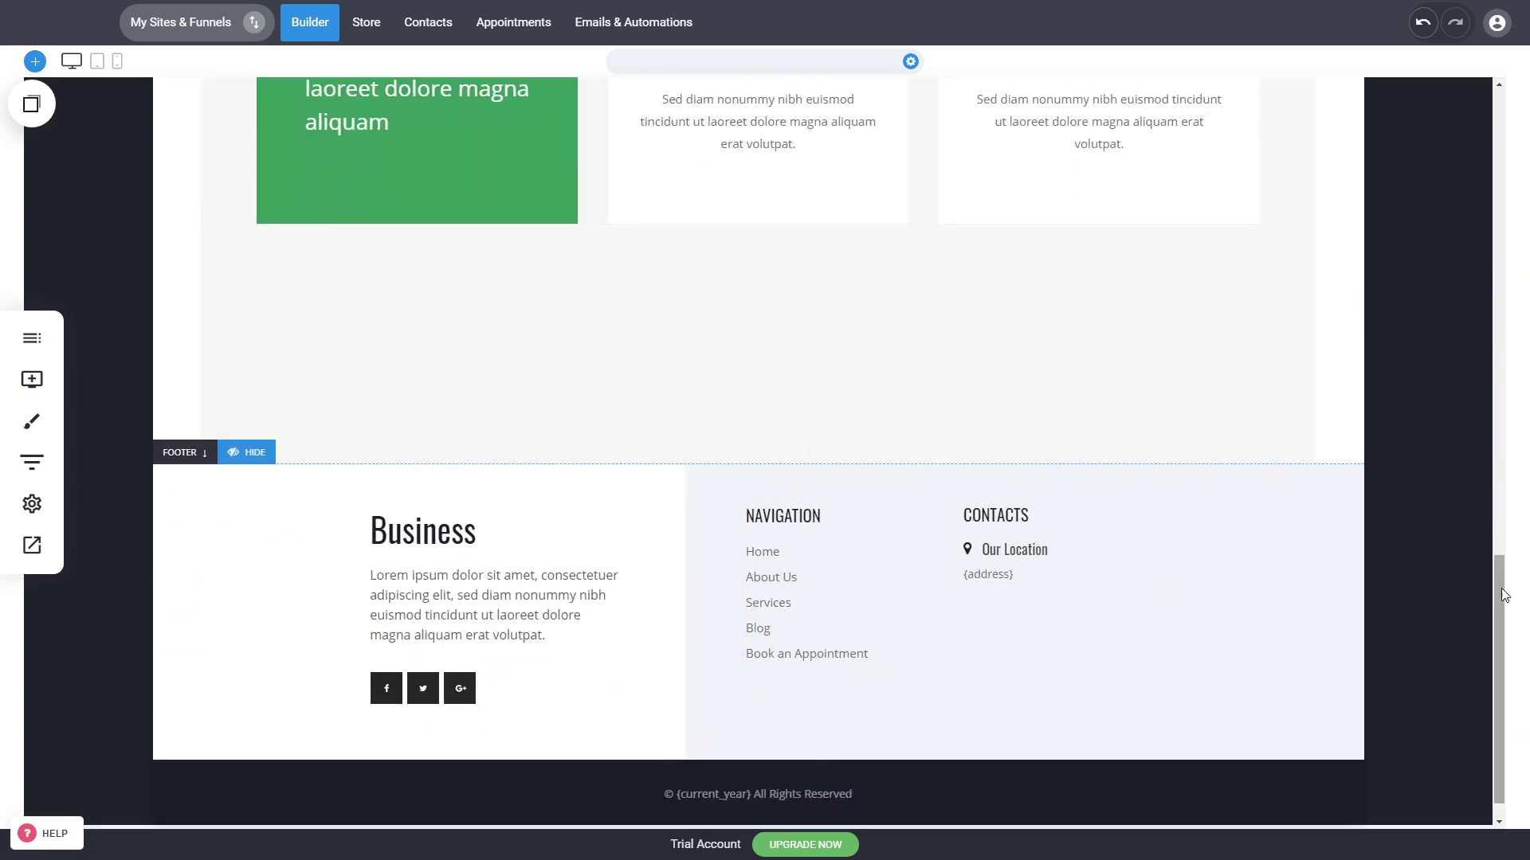
left_click_drag(1500, 618, 1499, 170)
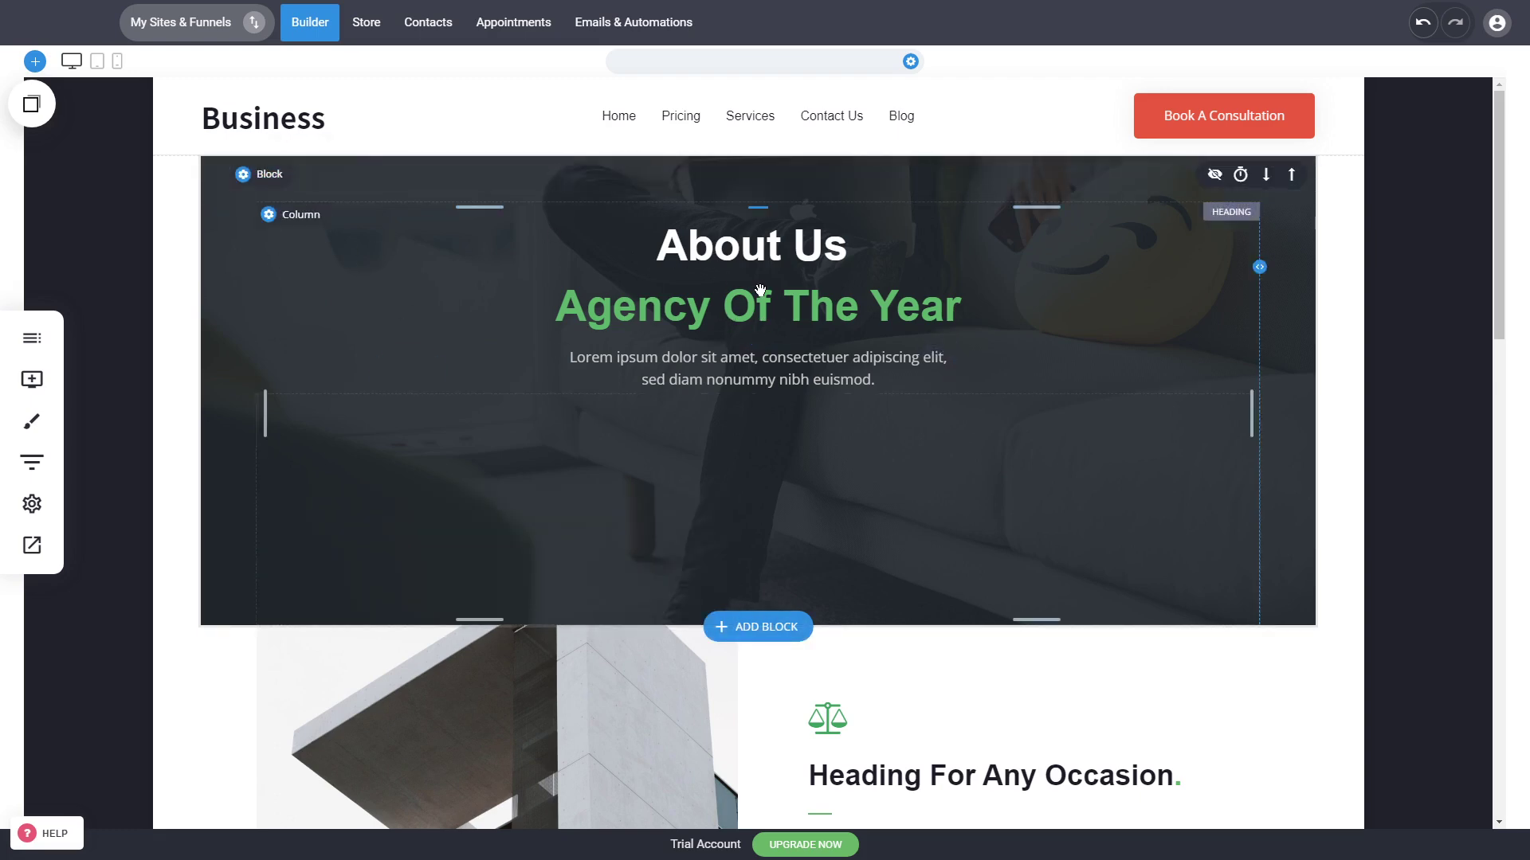
scroll(761, 289, "down", 6)
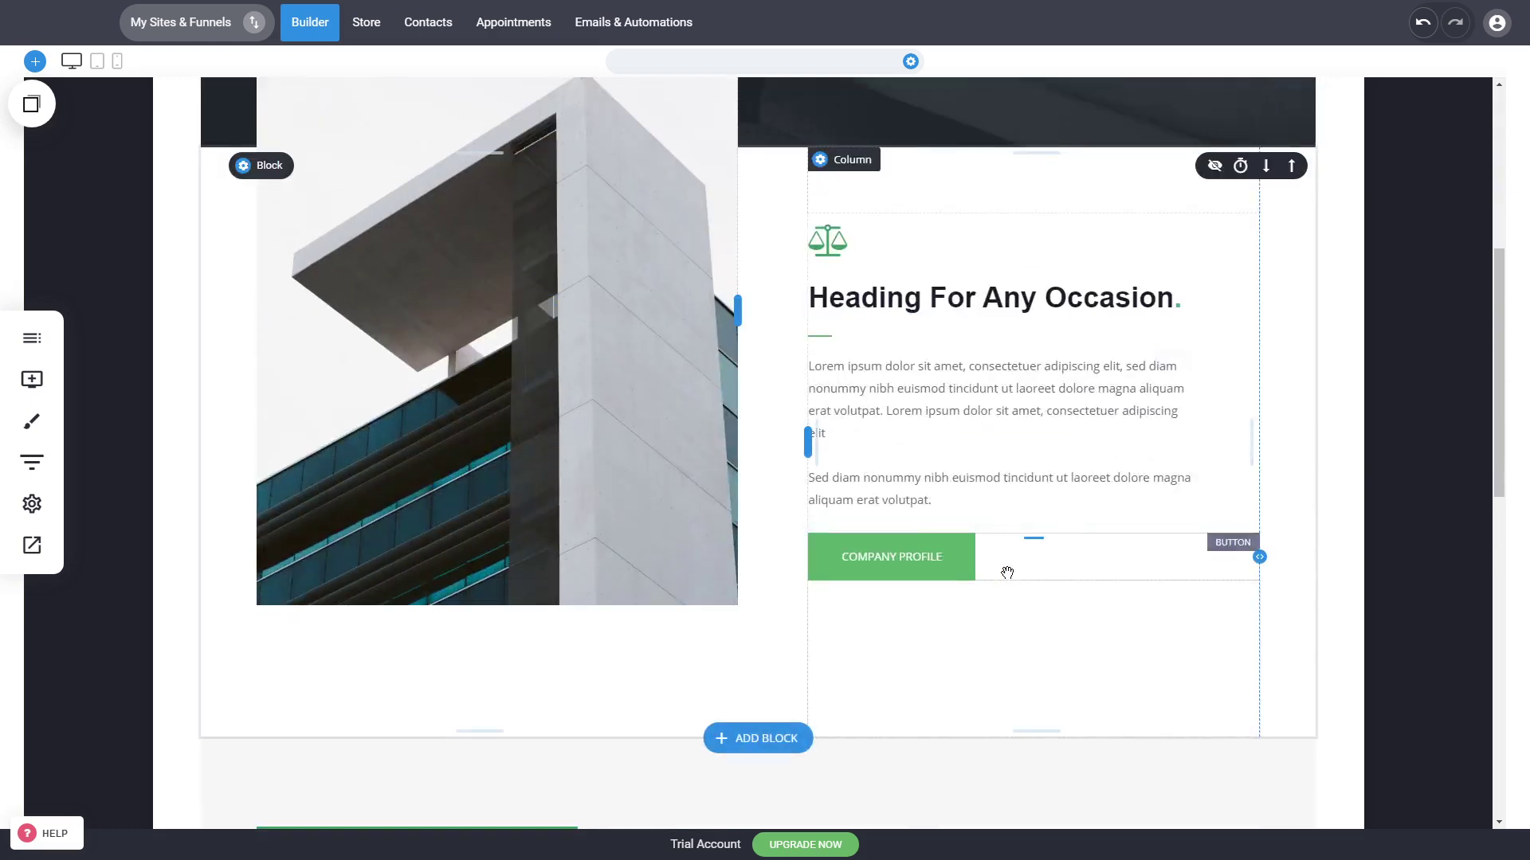
scroll(1007, 571, "down", 5)
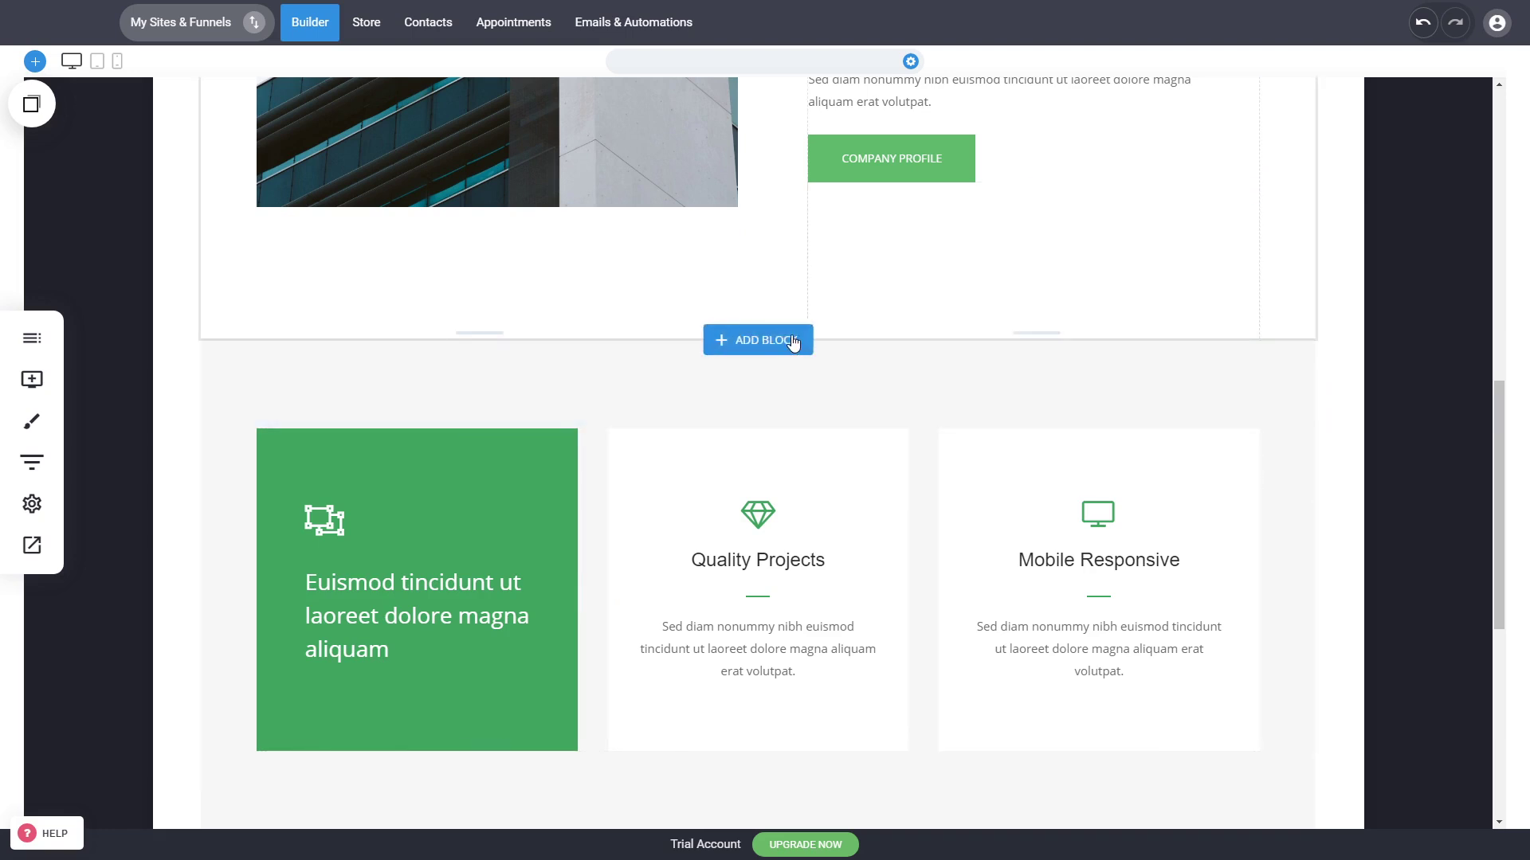
scroll(1093, 386, "down", 5)
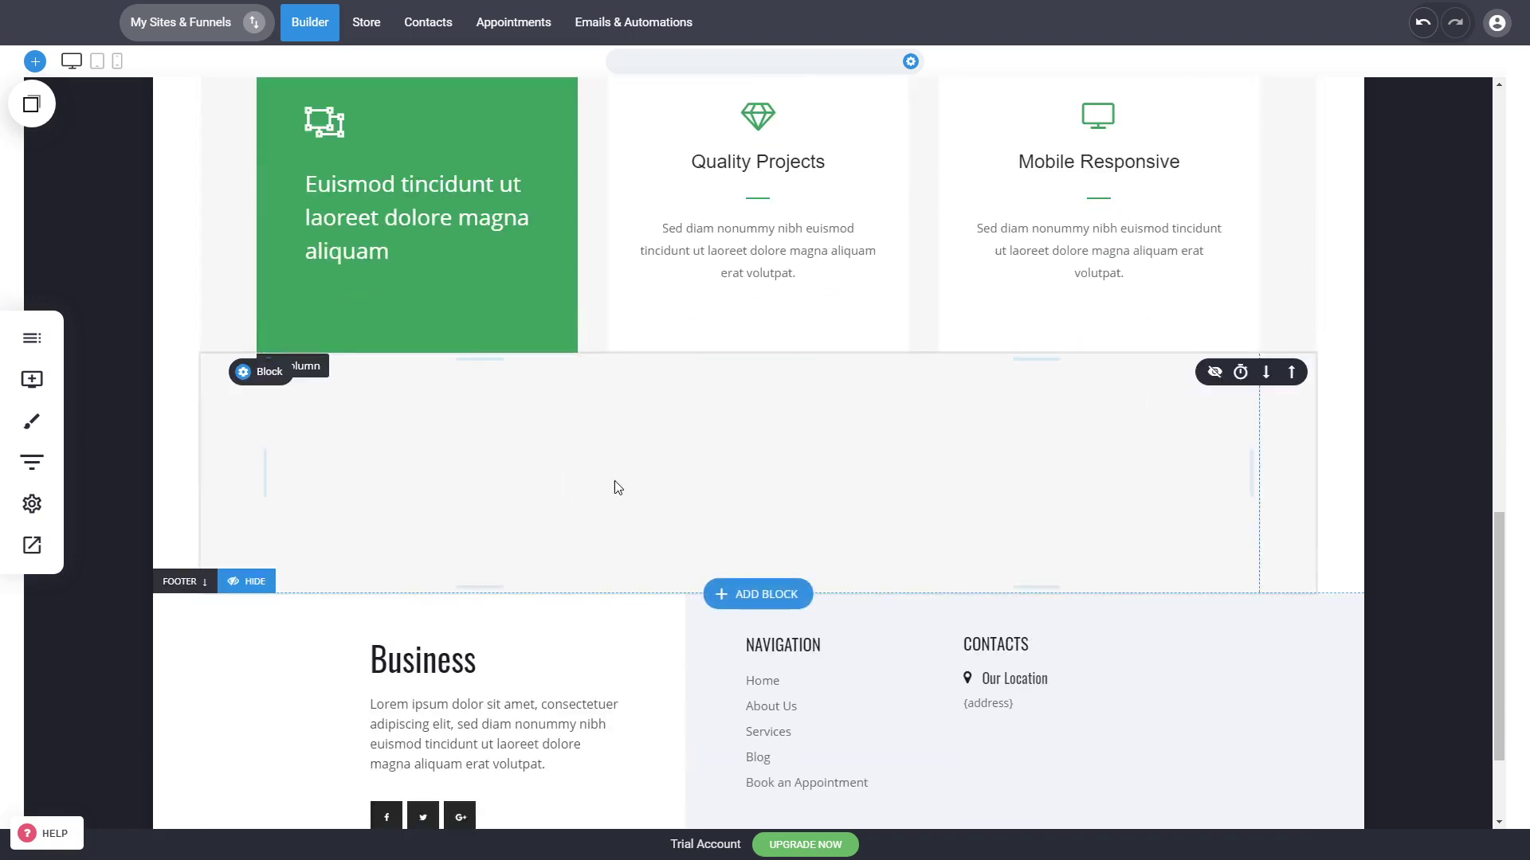
scroll(618, 488, "up", 10)
Step: Open the Appointment page in the editor
left_click(30, 336)
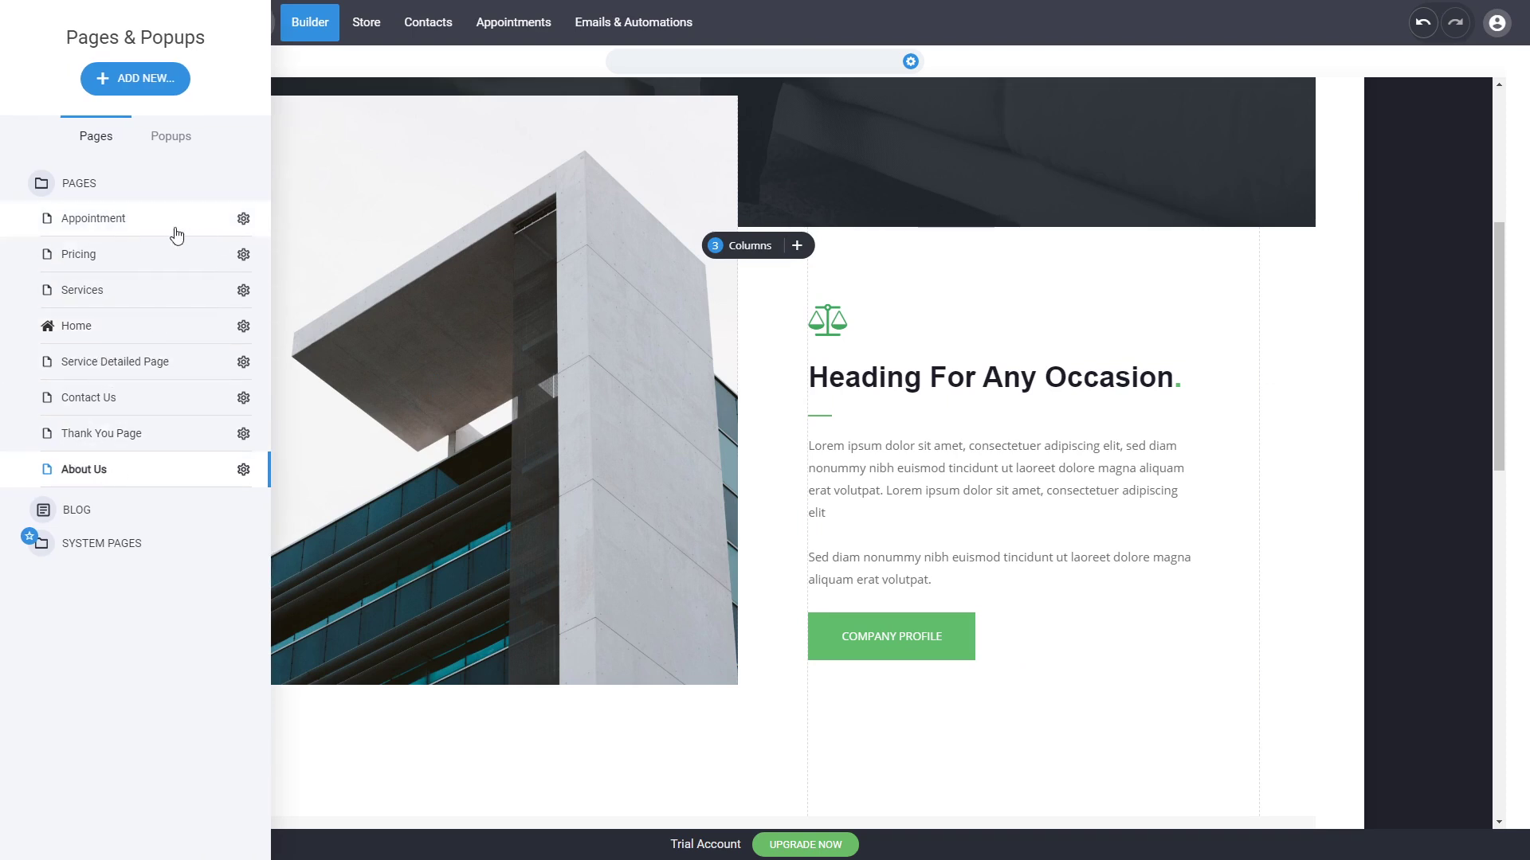
left_click(129, 217)
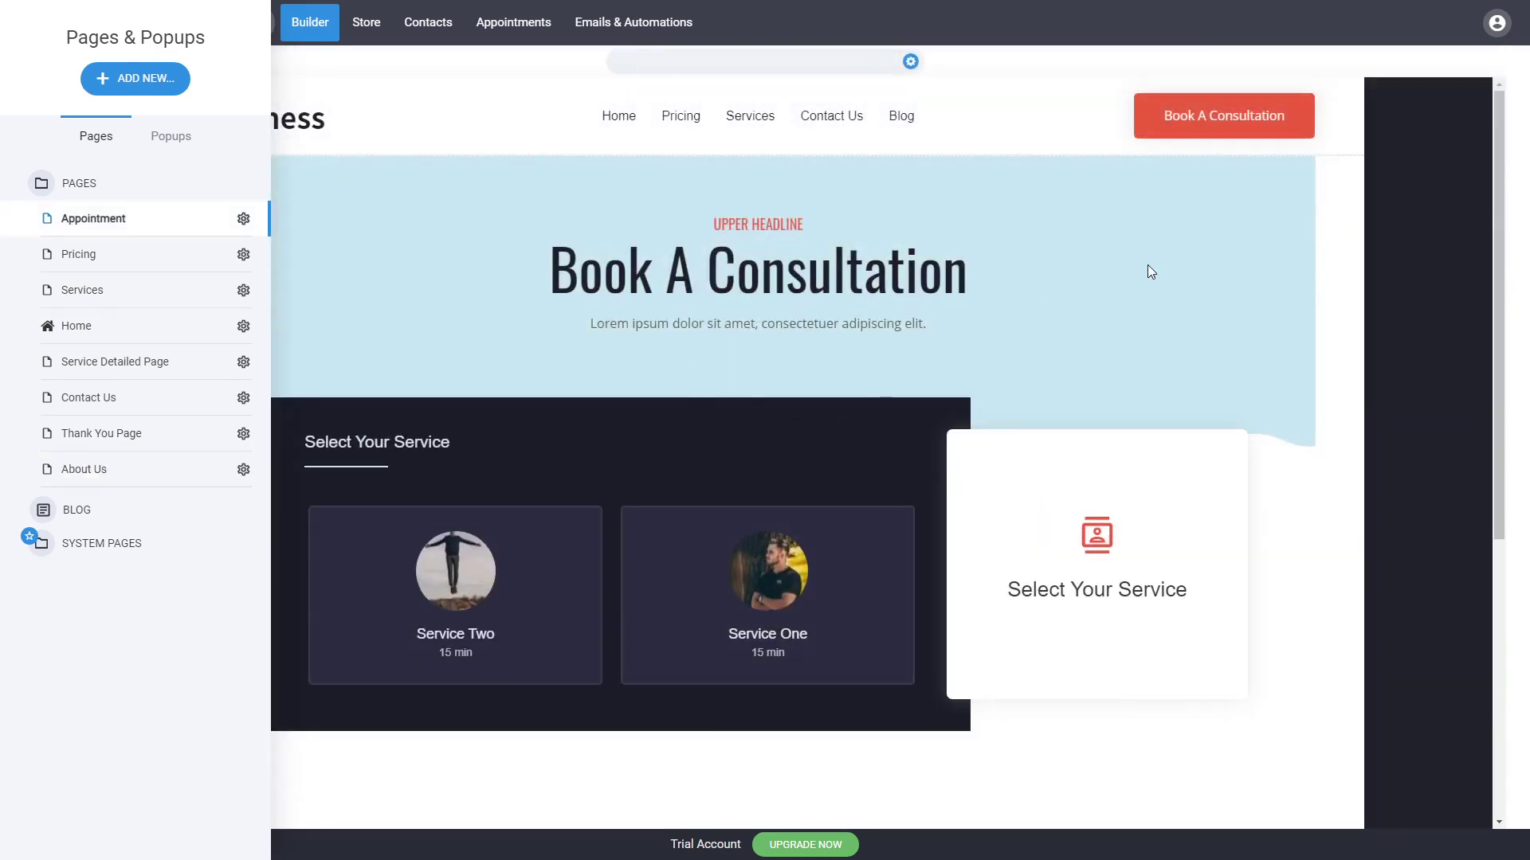
left_click(1147, 266)
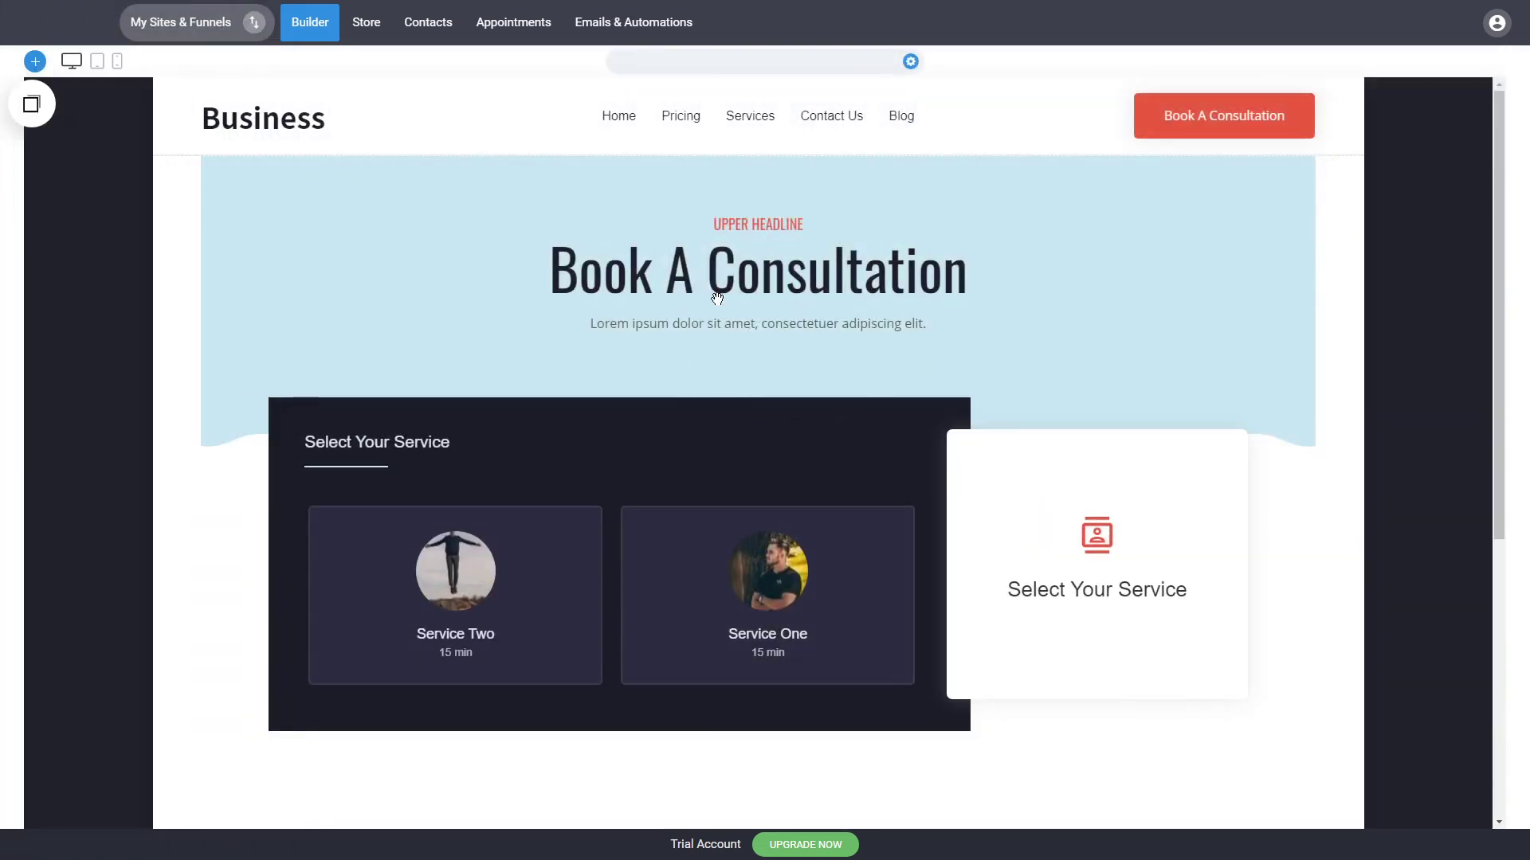
left_click(33, 340)
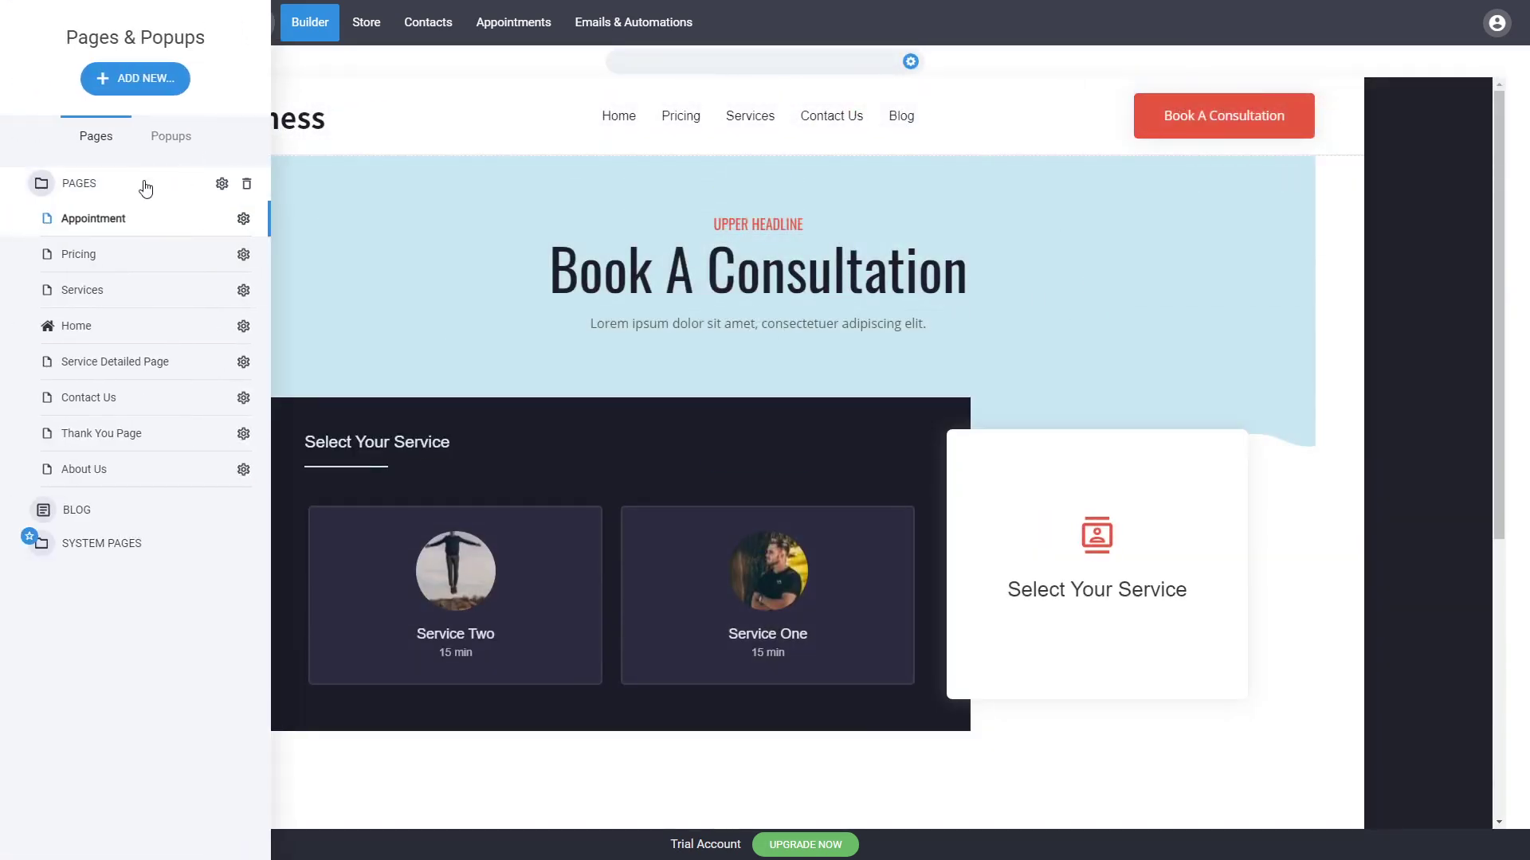
left_click(769, 289)
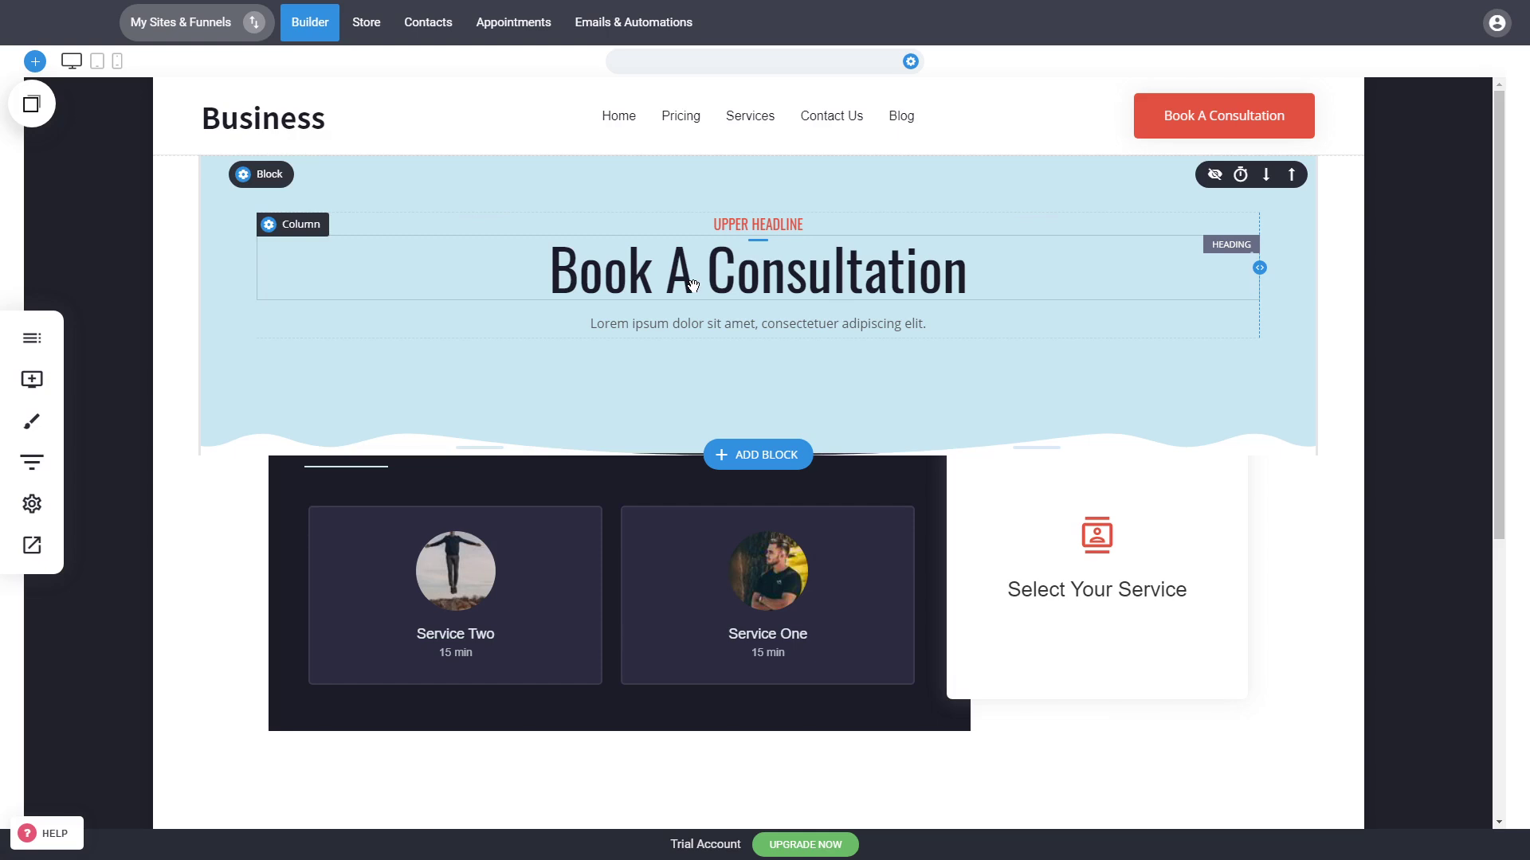
Step: Change the Appointment page headline to Join A Training Class
double_click(712, 283)
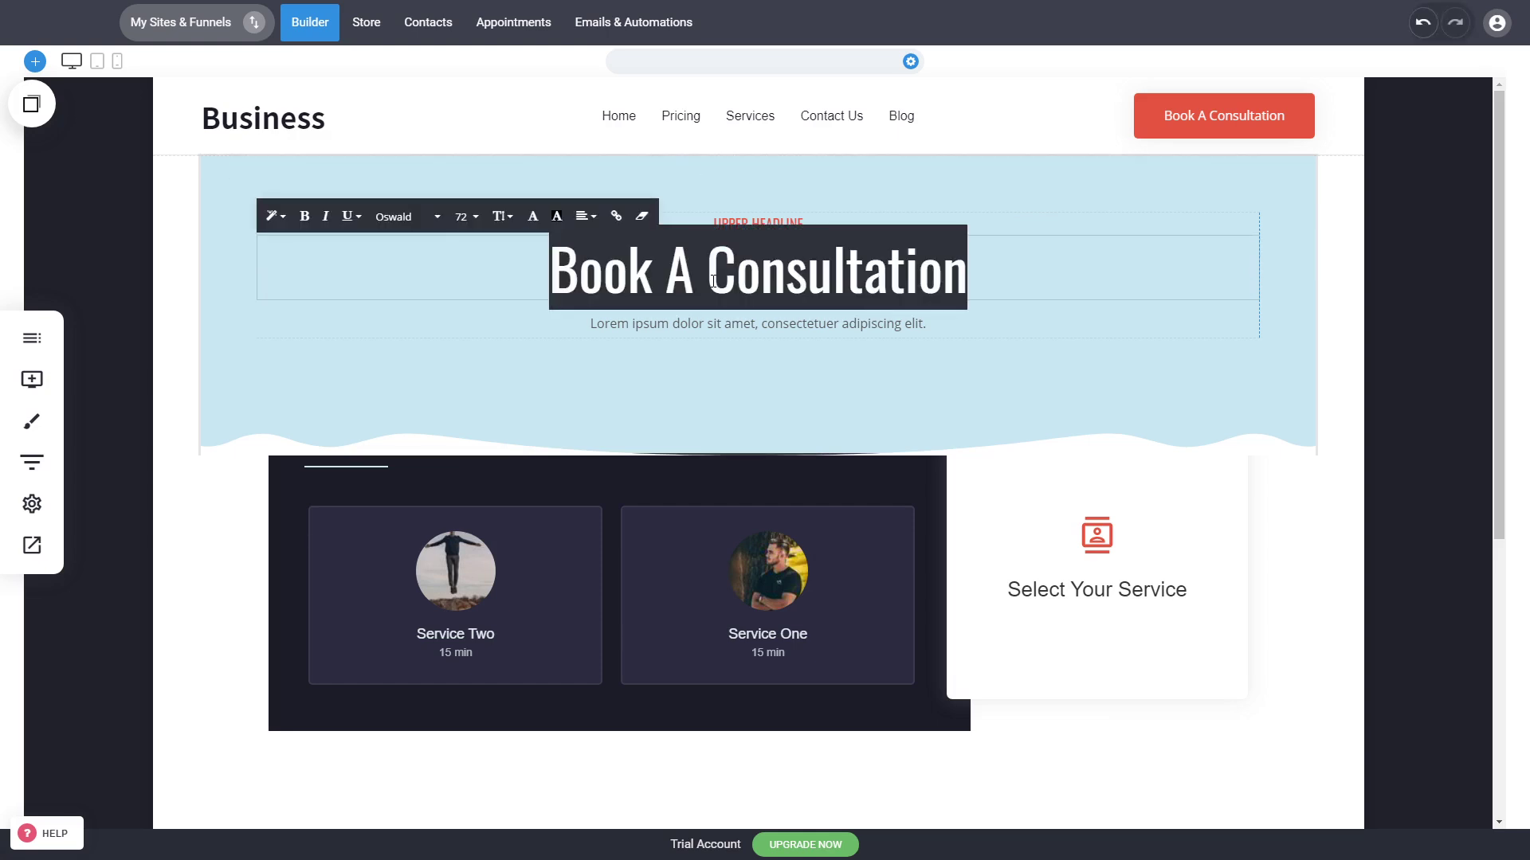
type("Sche")
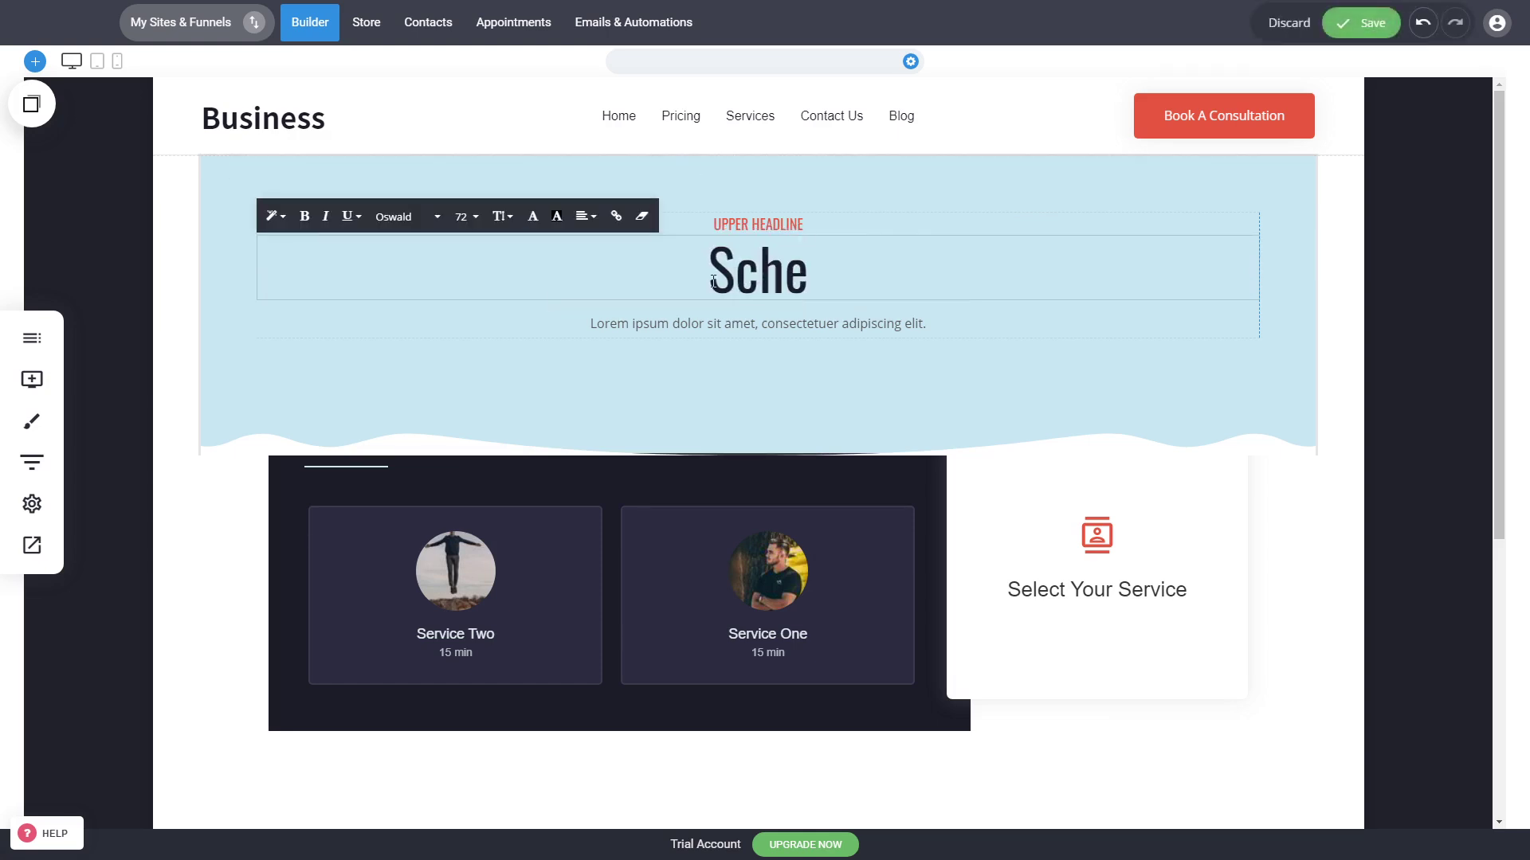
double_click(712, 283)
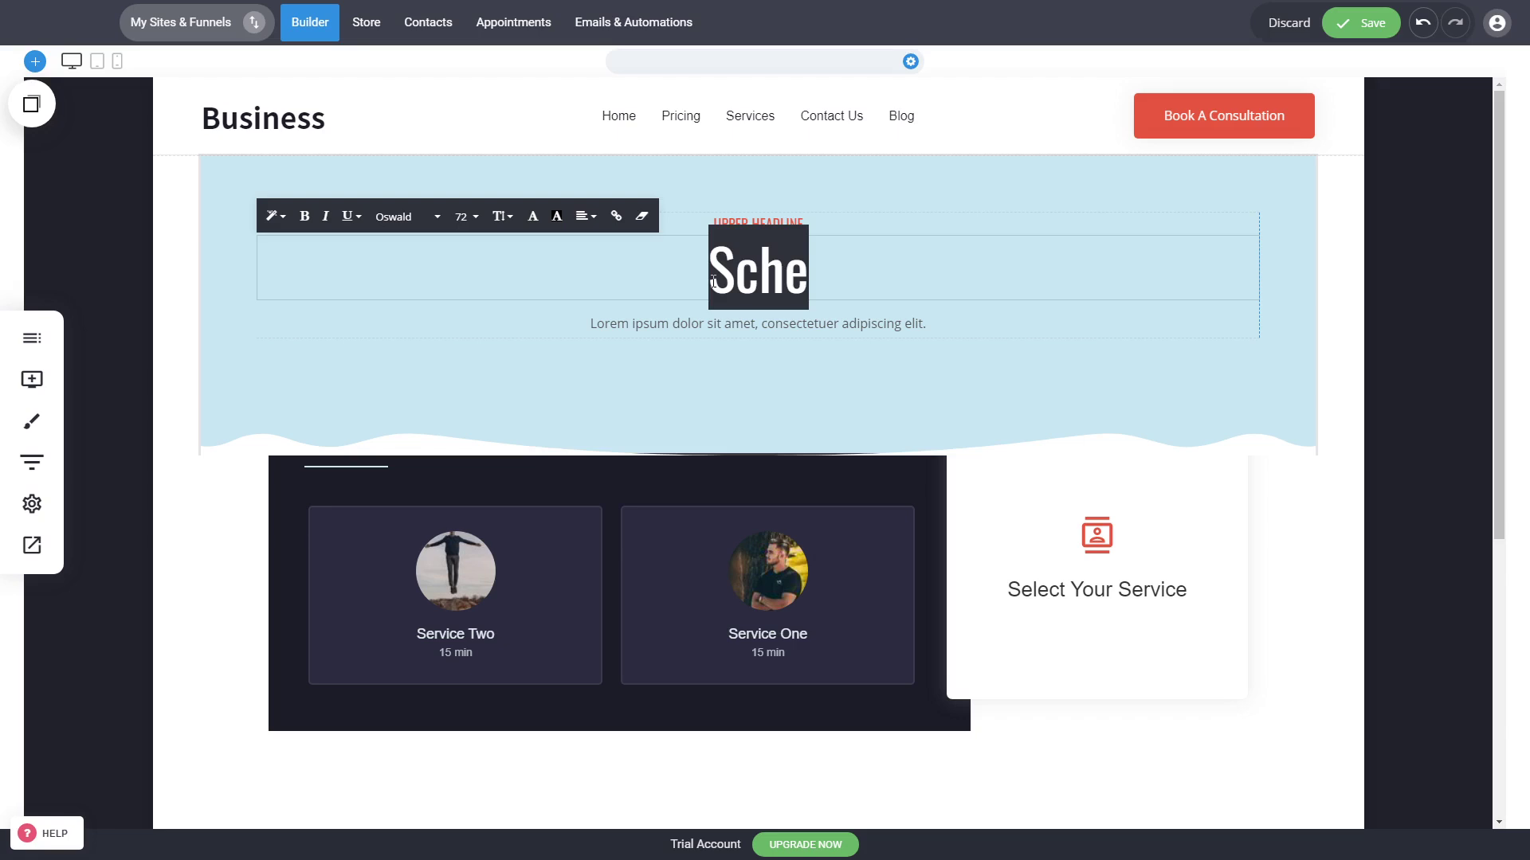
type("Join A Tra")
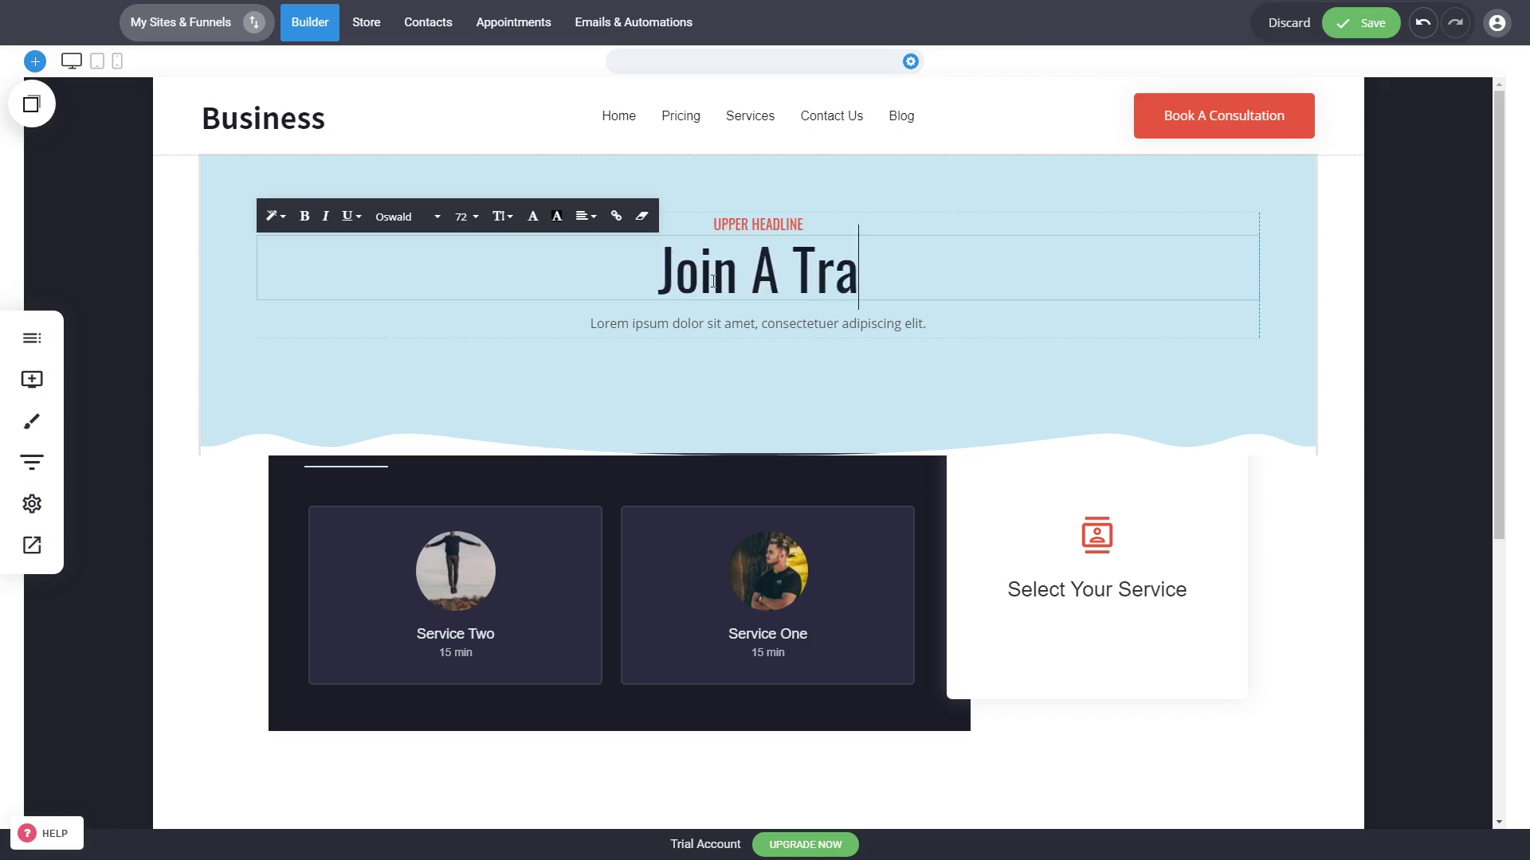
type("ining Class")
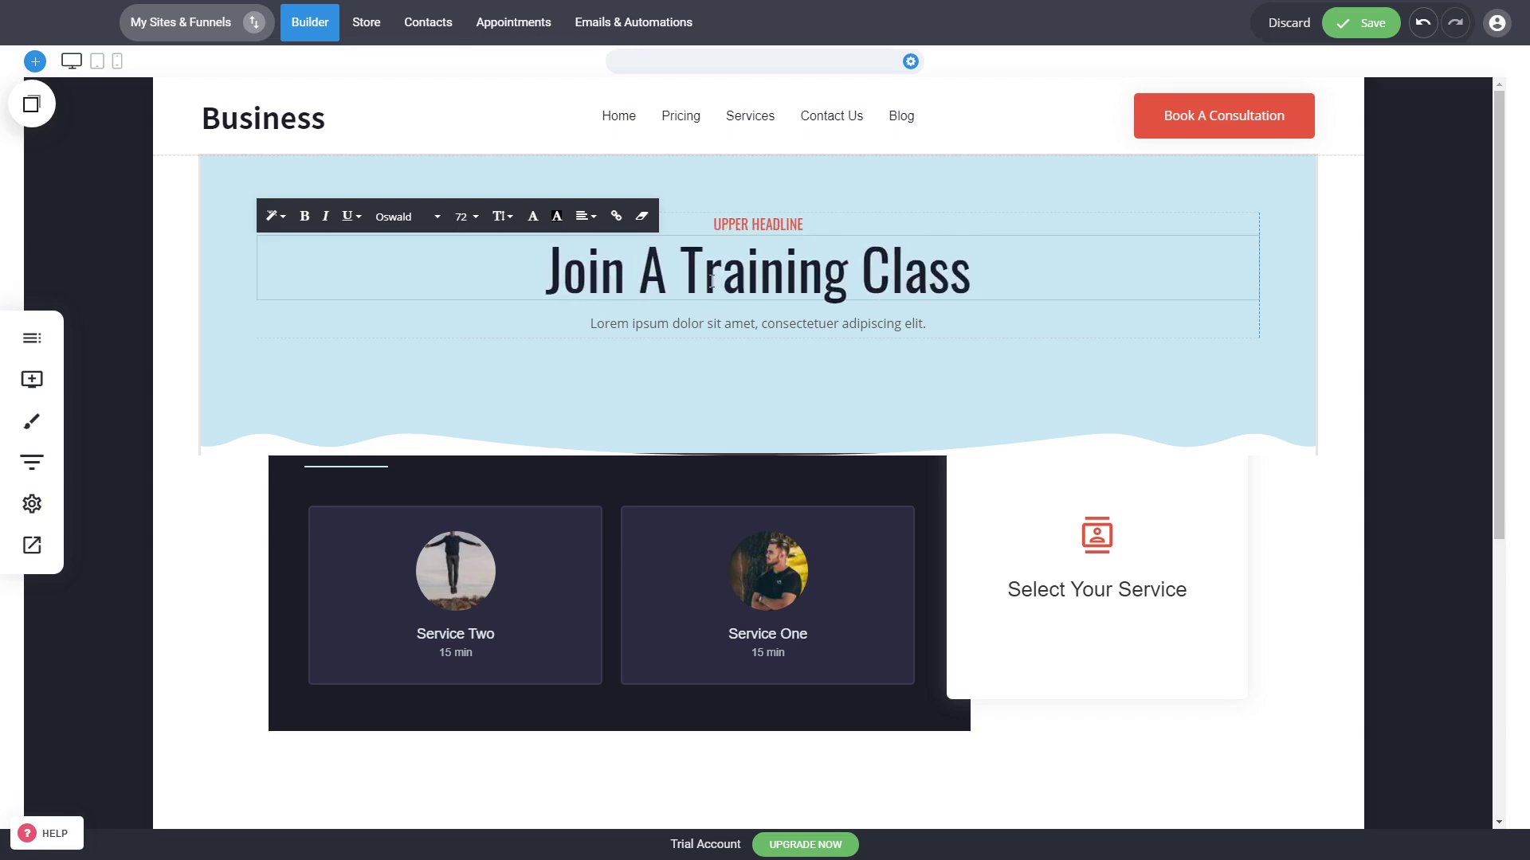
left_click(843, 349)
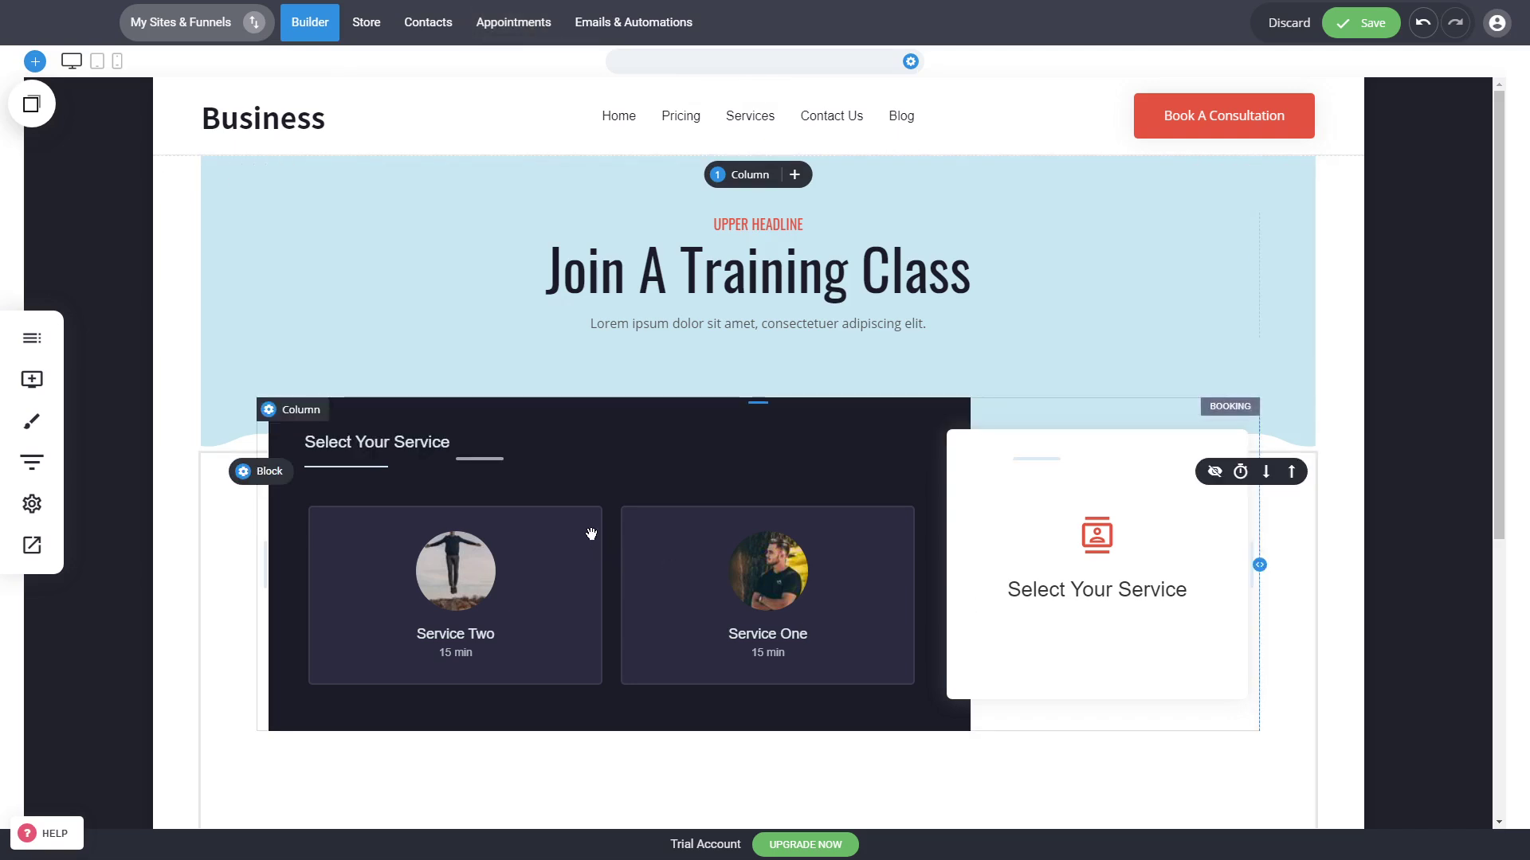
Step: Add a Form widget to the Appointment page below the headline
left_click(40, 376)
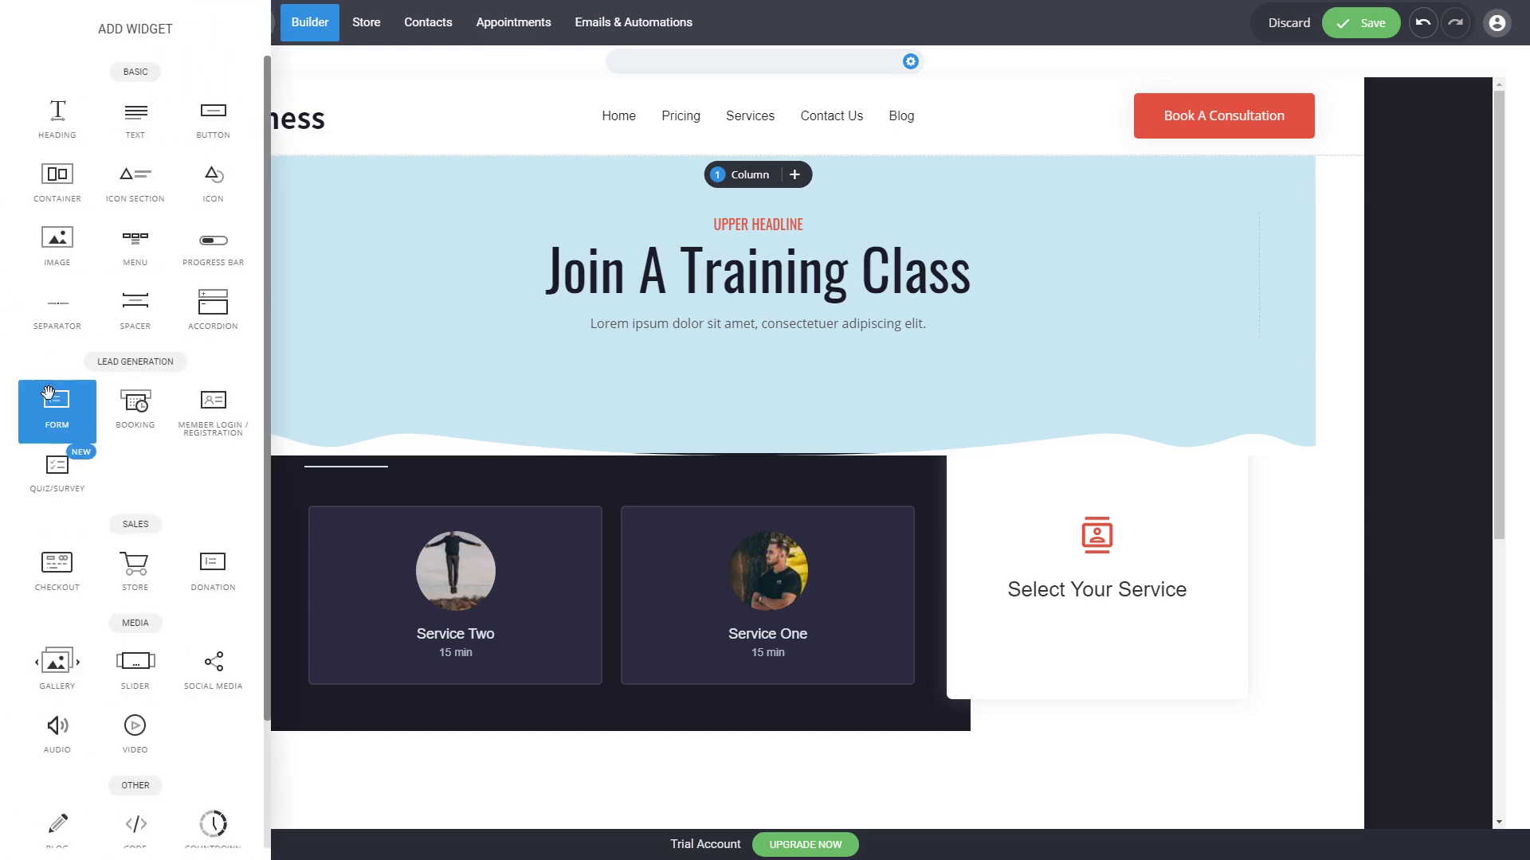
left_click(925, 565)
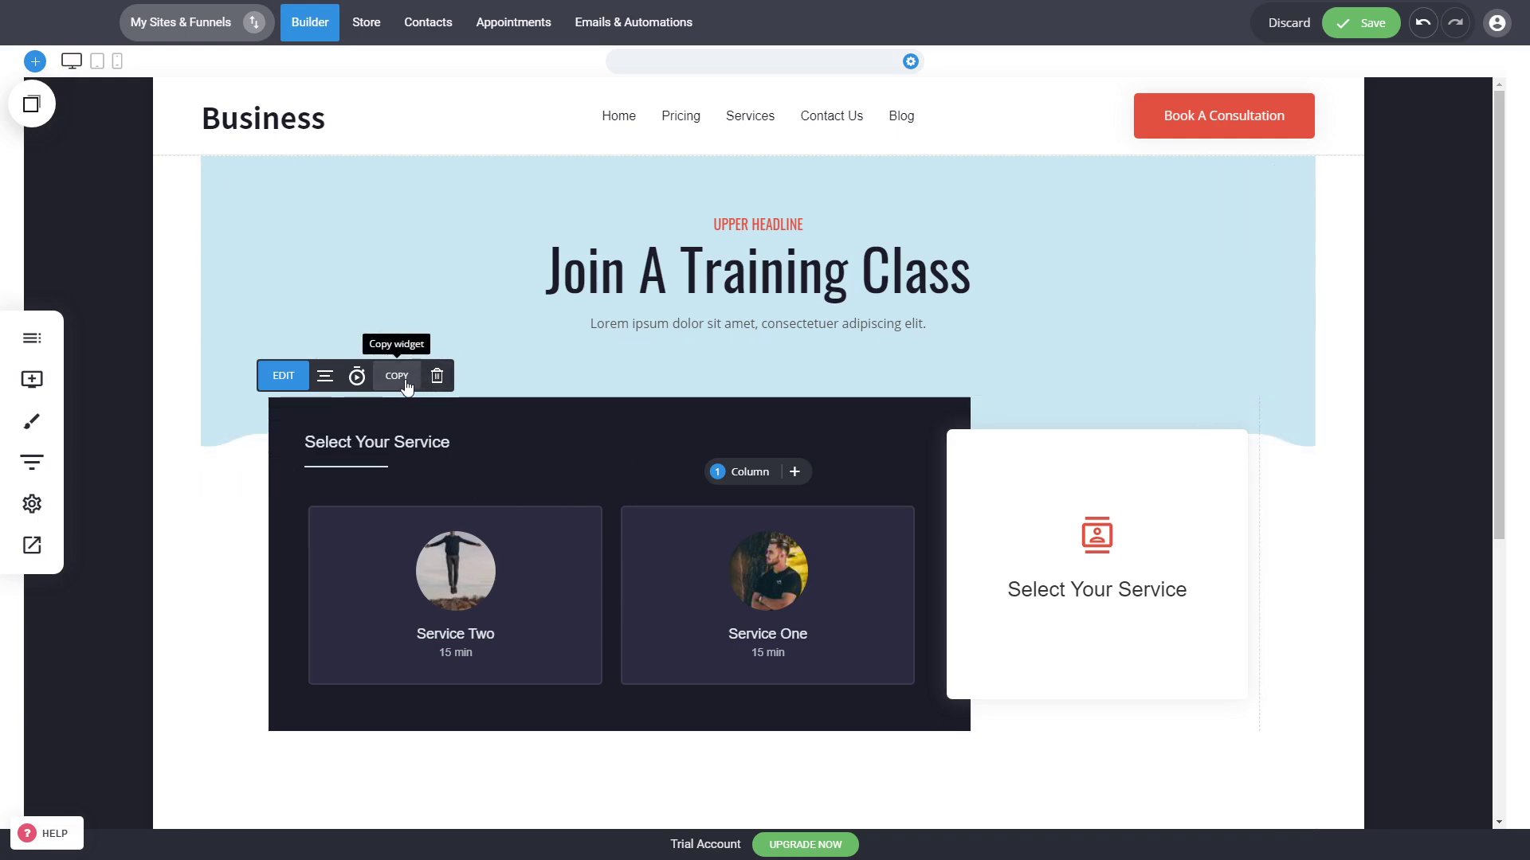
left_click(36, 381)
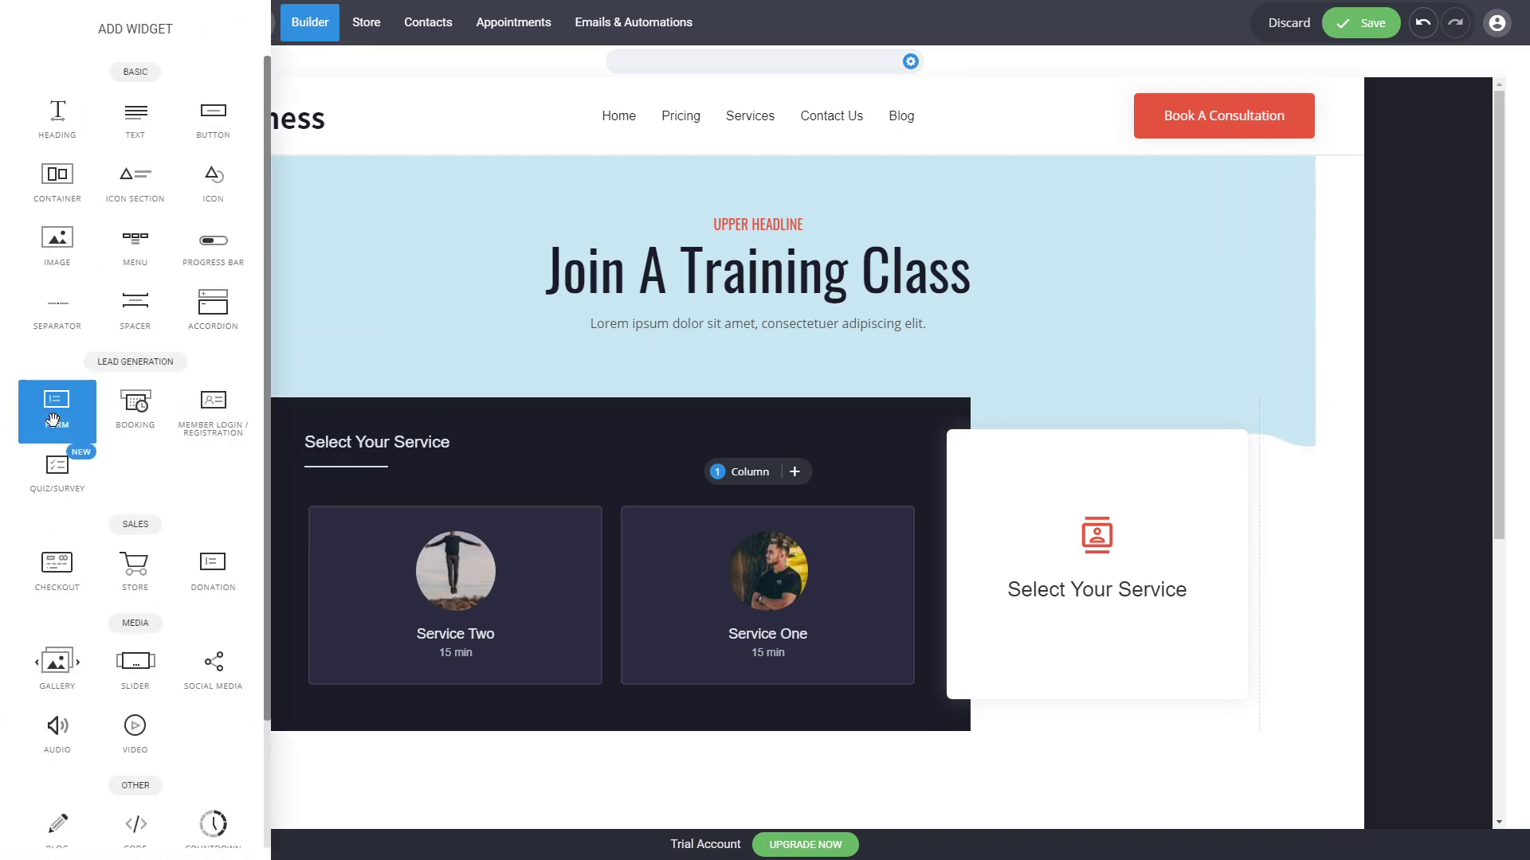
left_click_drag(59, 430, 813, 494)
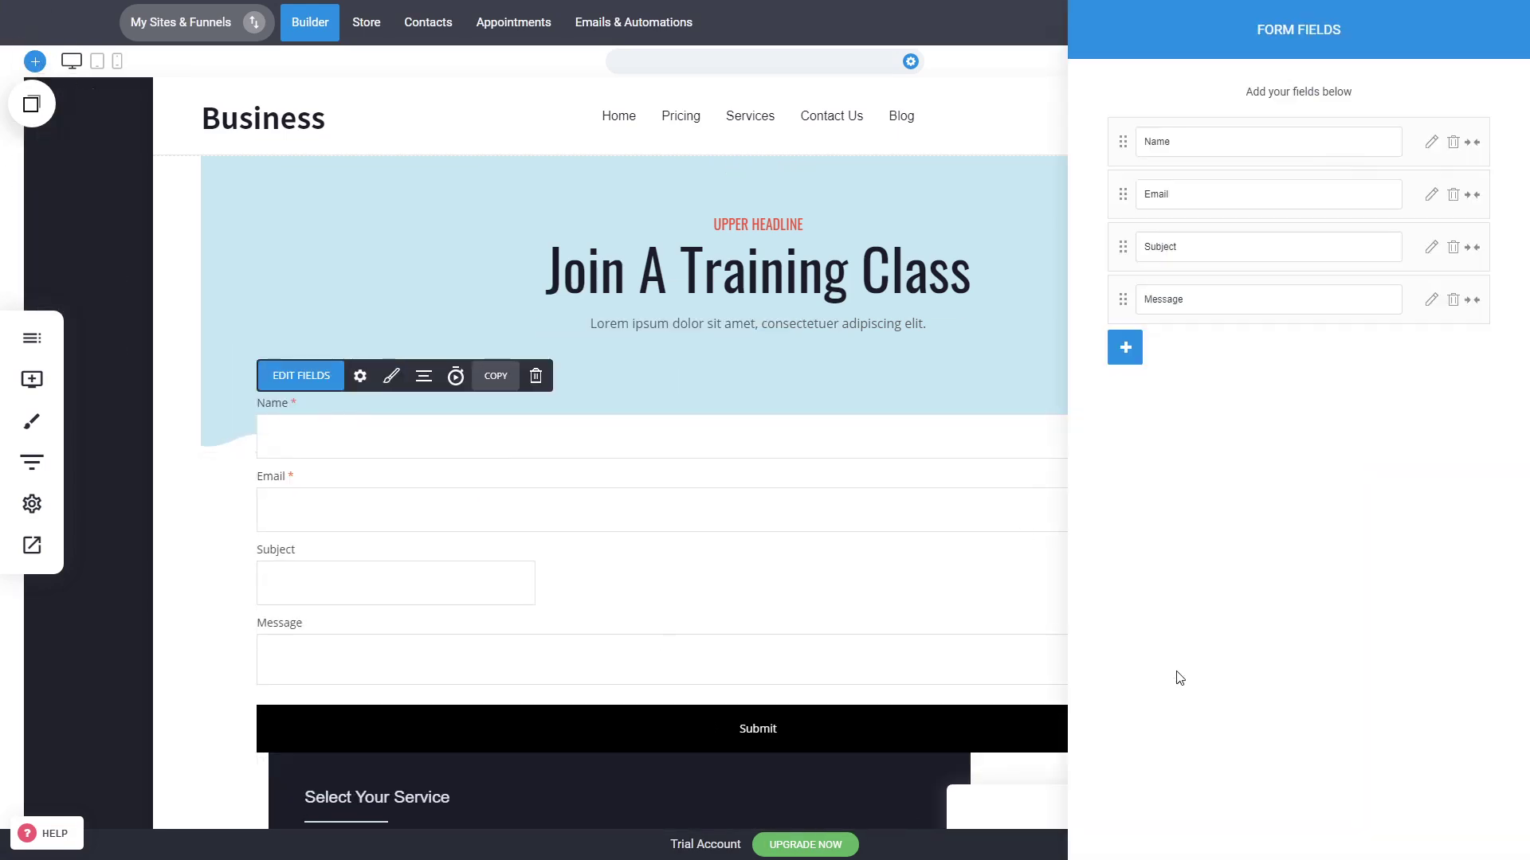
left_click(1126, 348)
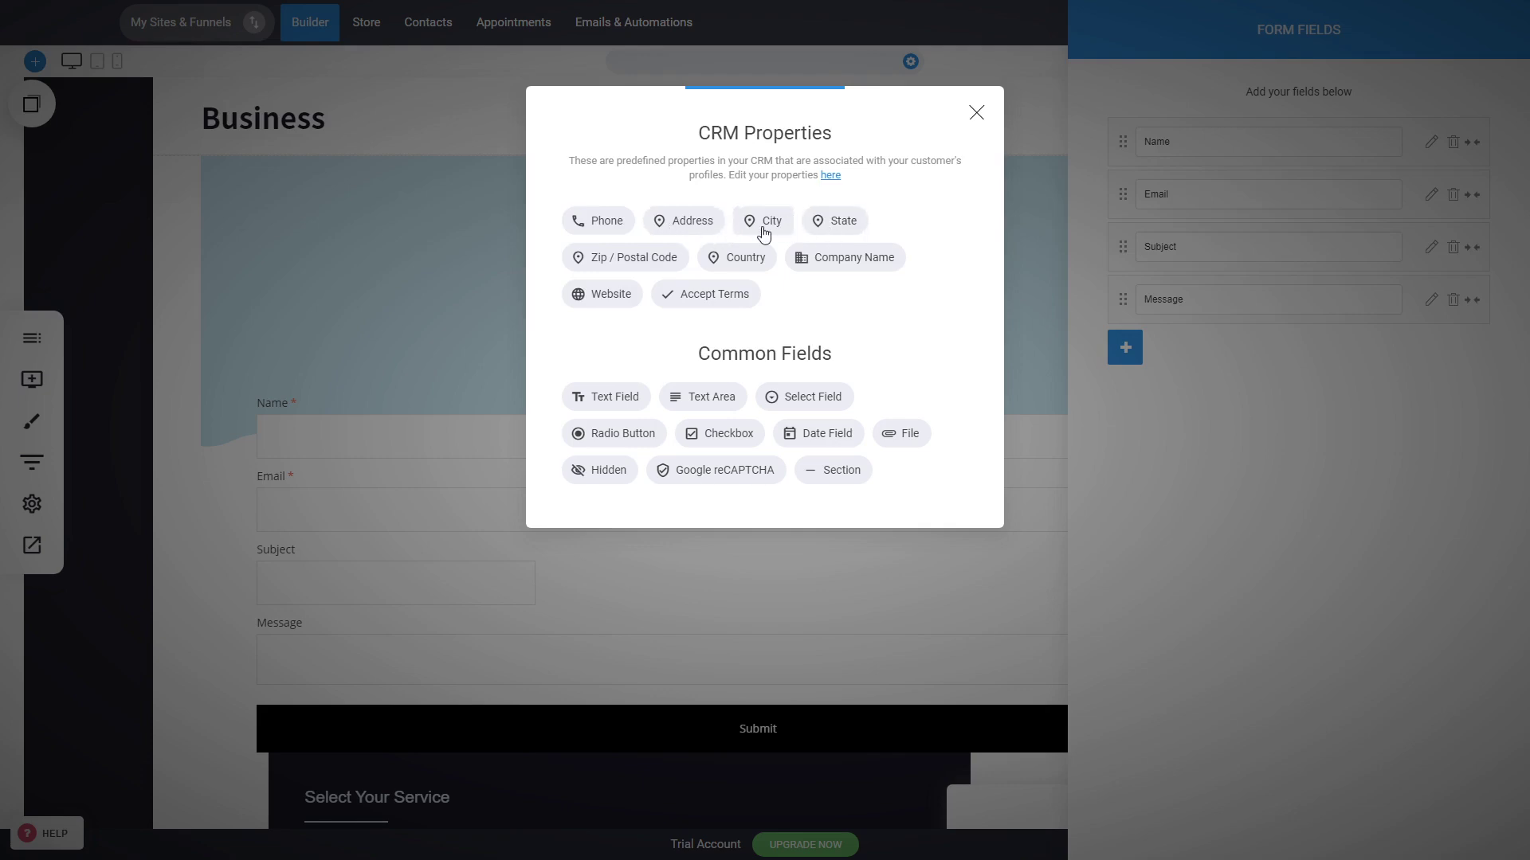
left_click(828, 603)
left_click(924, 587)
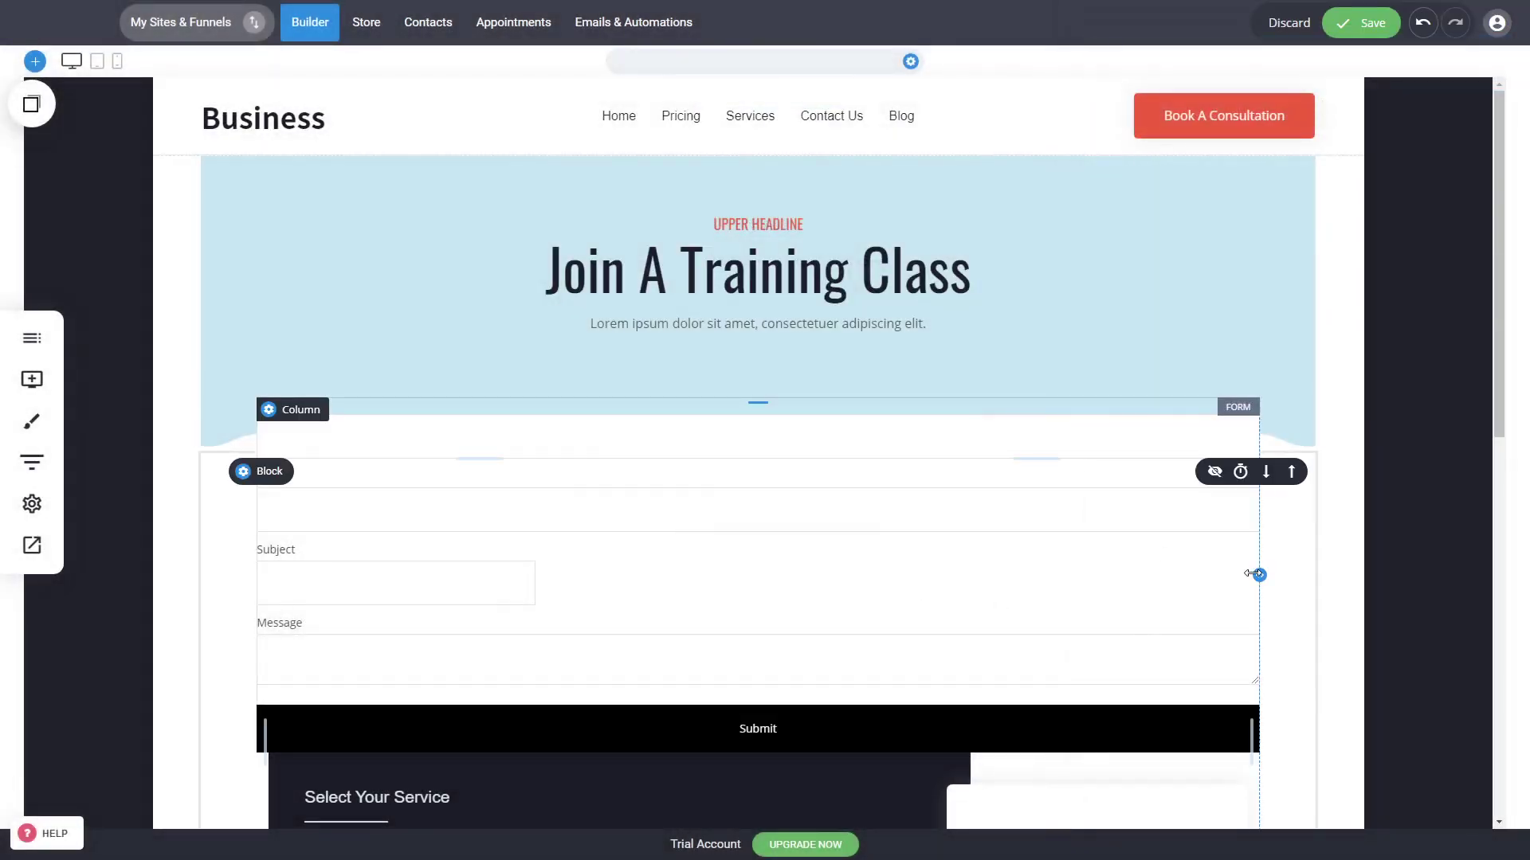
Step: Narrow the new form and center it on the page
left_click_drag(1255, 573, 666, 587)
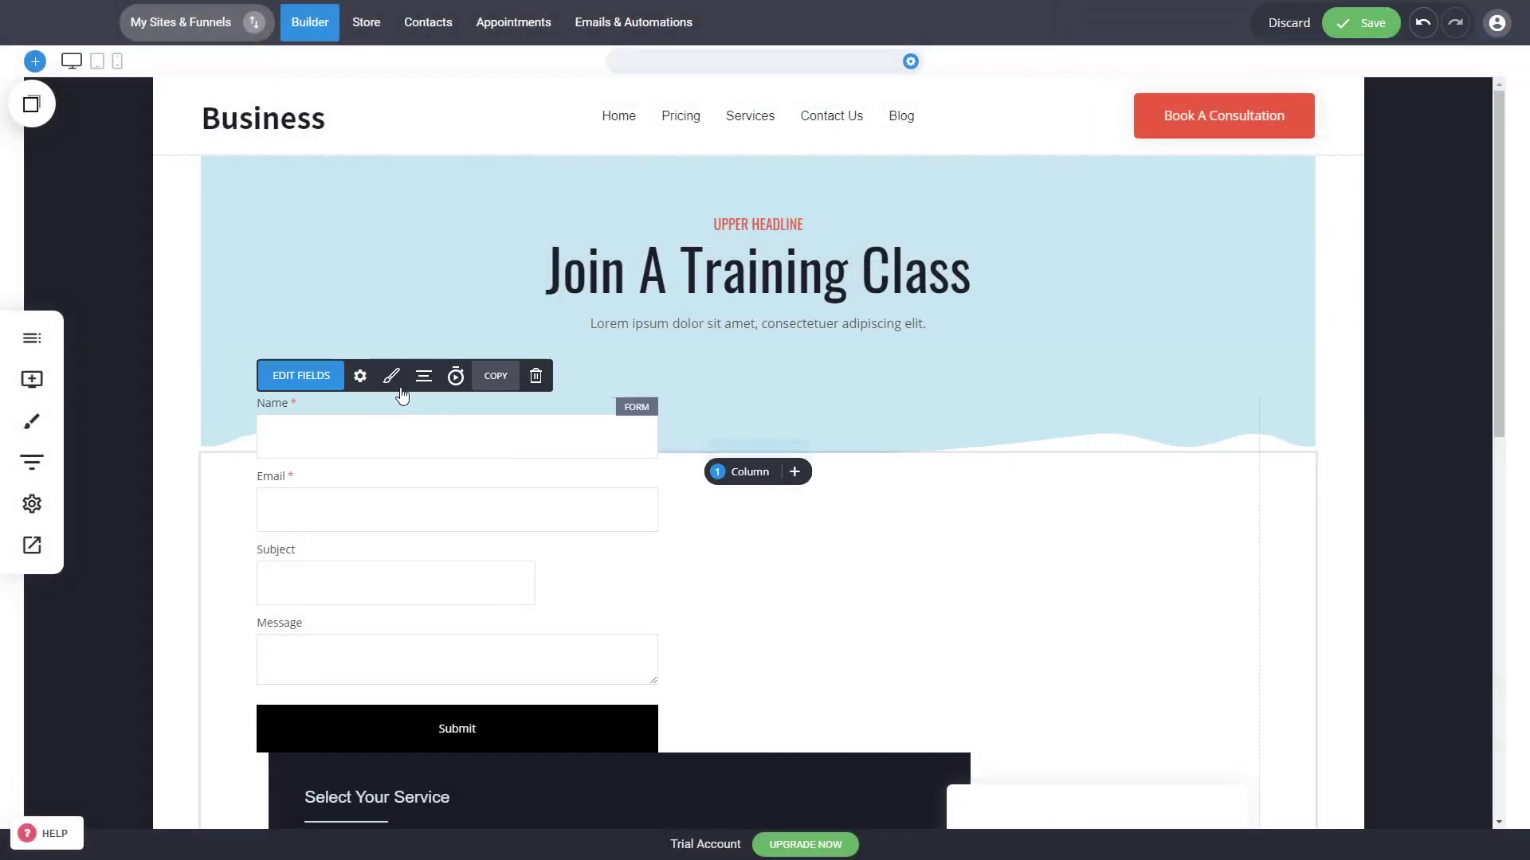
left_click(424, 375)
left_click(444, 318)
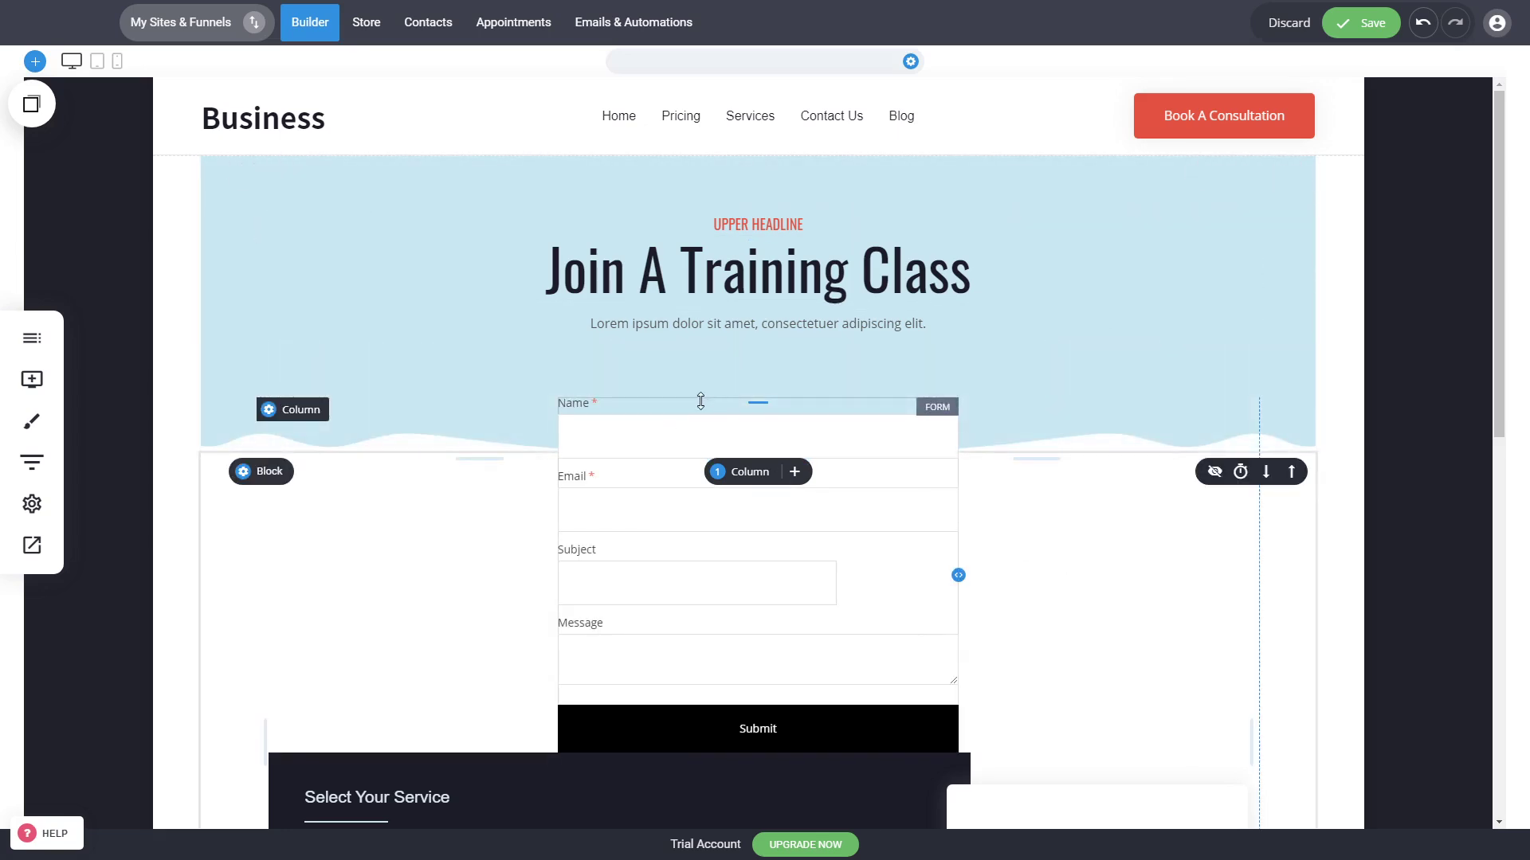
Step: Adjust the form column's top margin and spacing
left_click(269, 410)
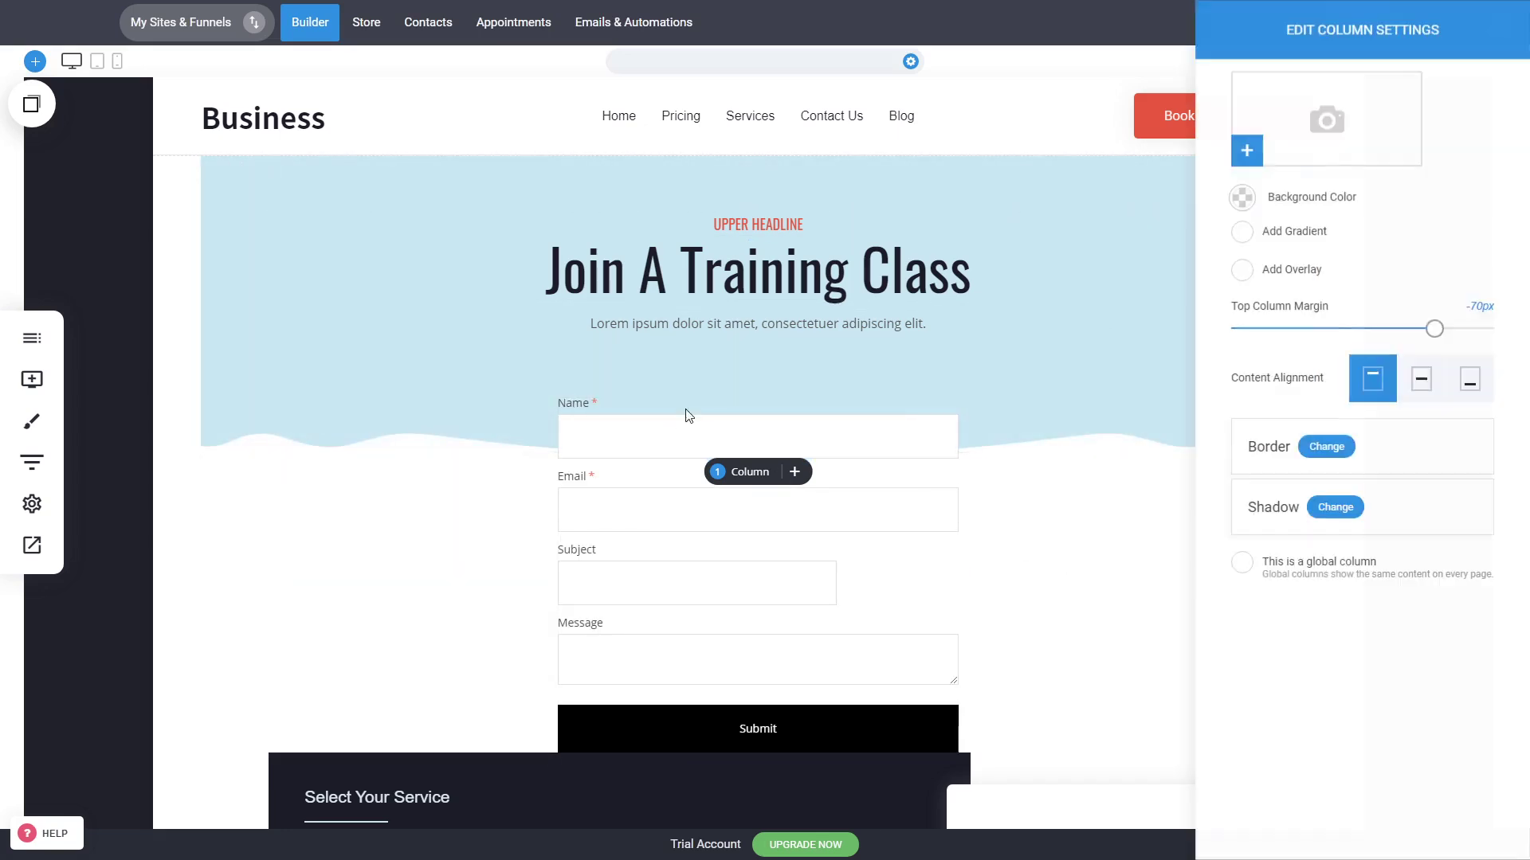
left_click_drag(1434, 328, 1528, 331)
left_click(893, 556)
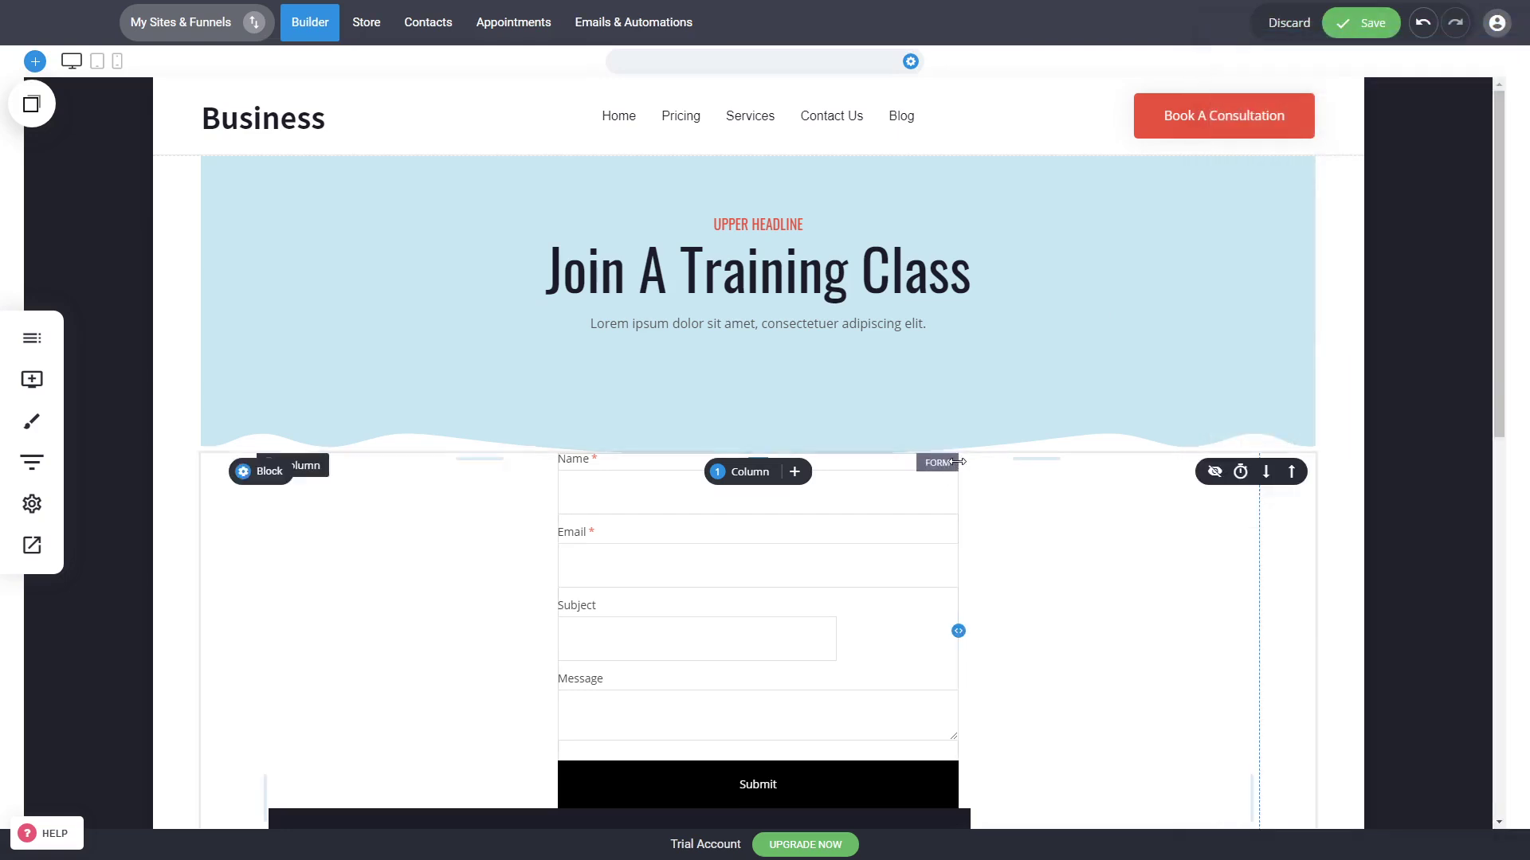
left_click_drag(1032, 467, 1023, 505)
left_click_drag(972, 433, 979, 382)
Step: Delete the form widget from the Appointment page
scroll(1139, 434, "down", 3)
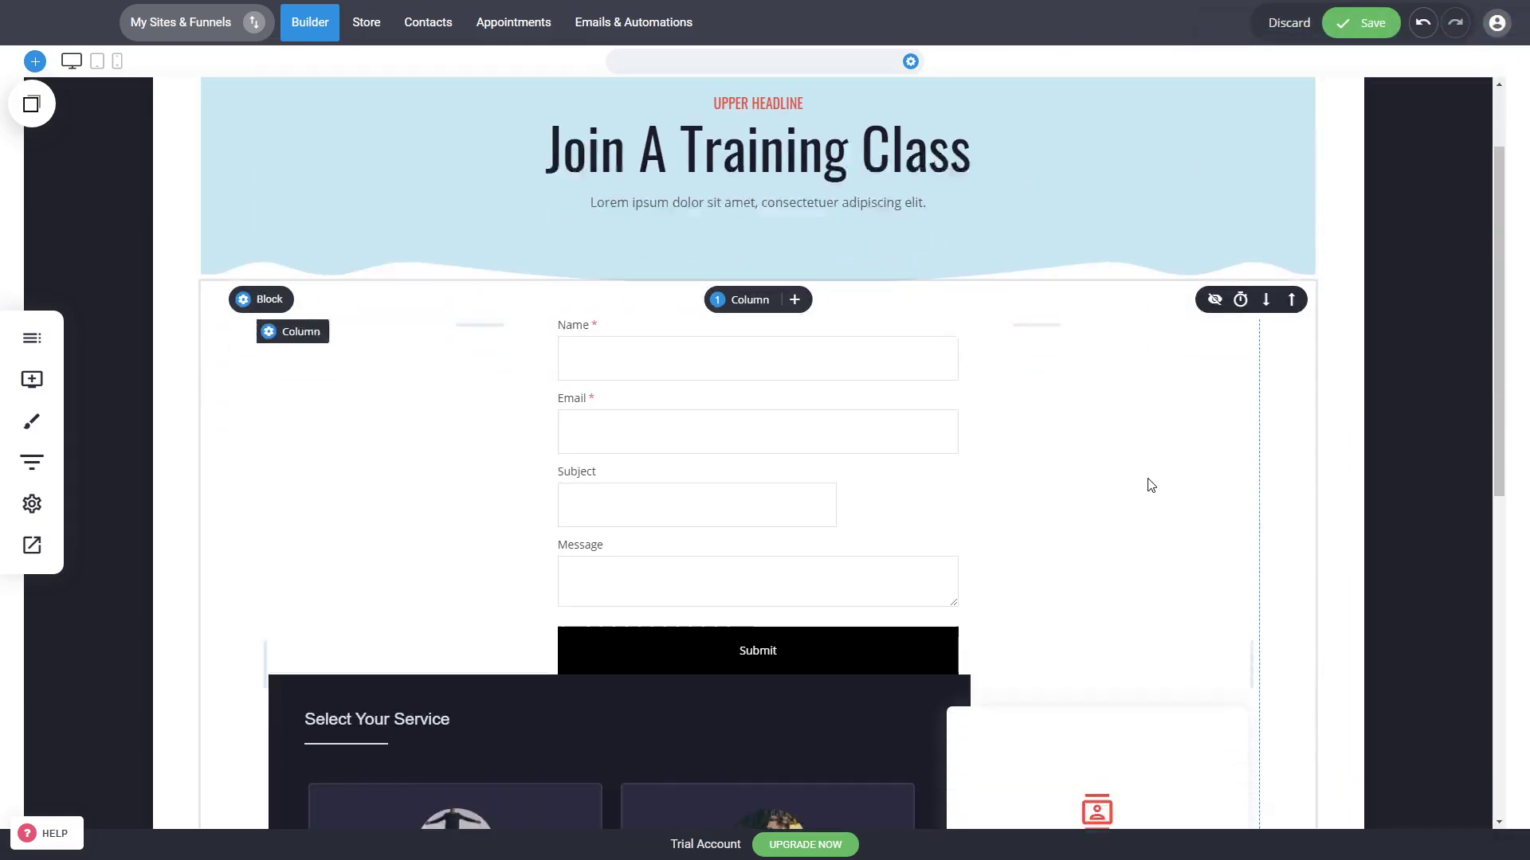
left_click(883, 394)
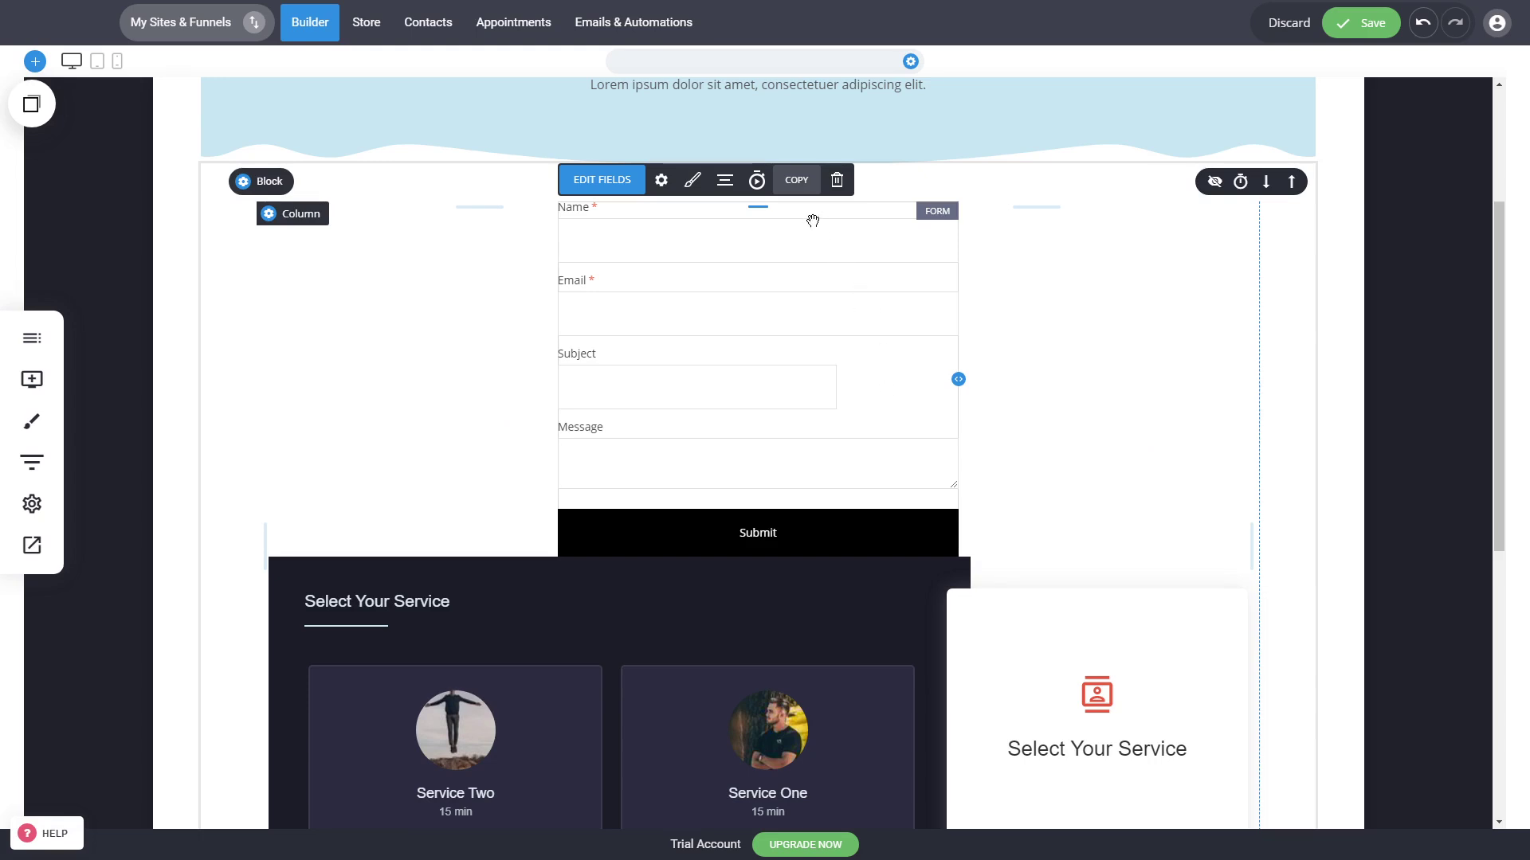
left_click(836, 180)
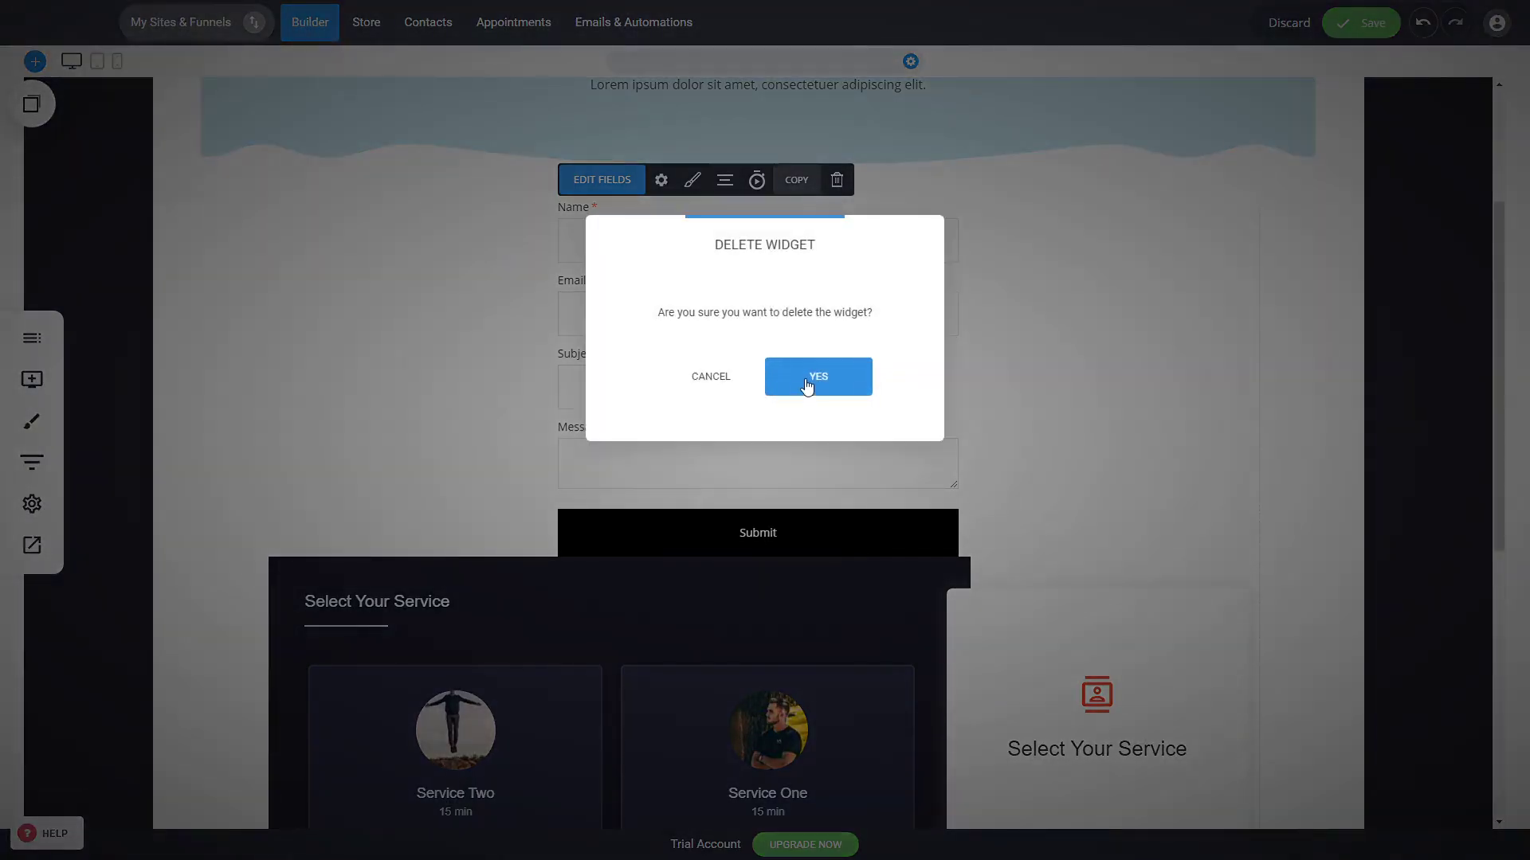
left_click(807, 386)
Step: Increase the spacing above the booking block and save the page
scroll(669, 421, "up", 3)
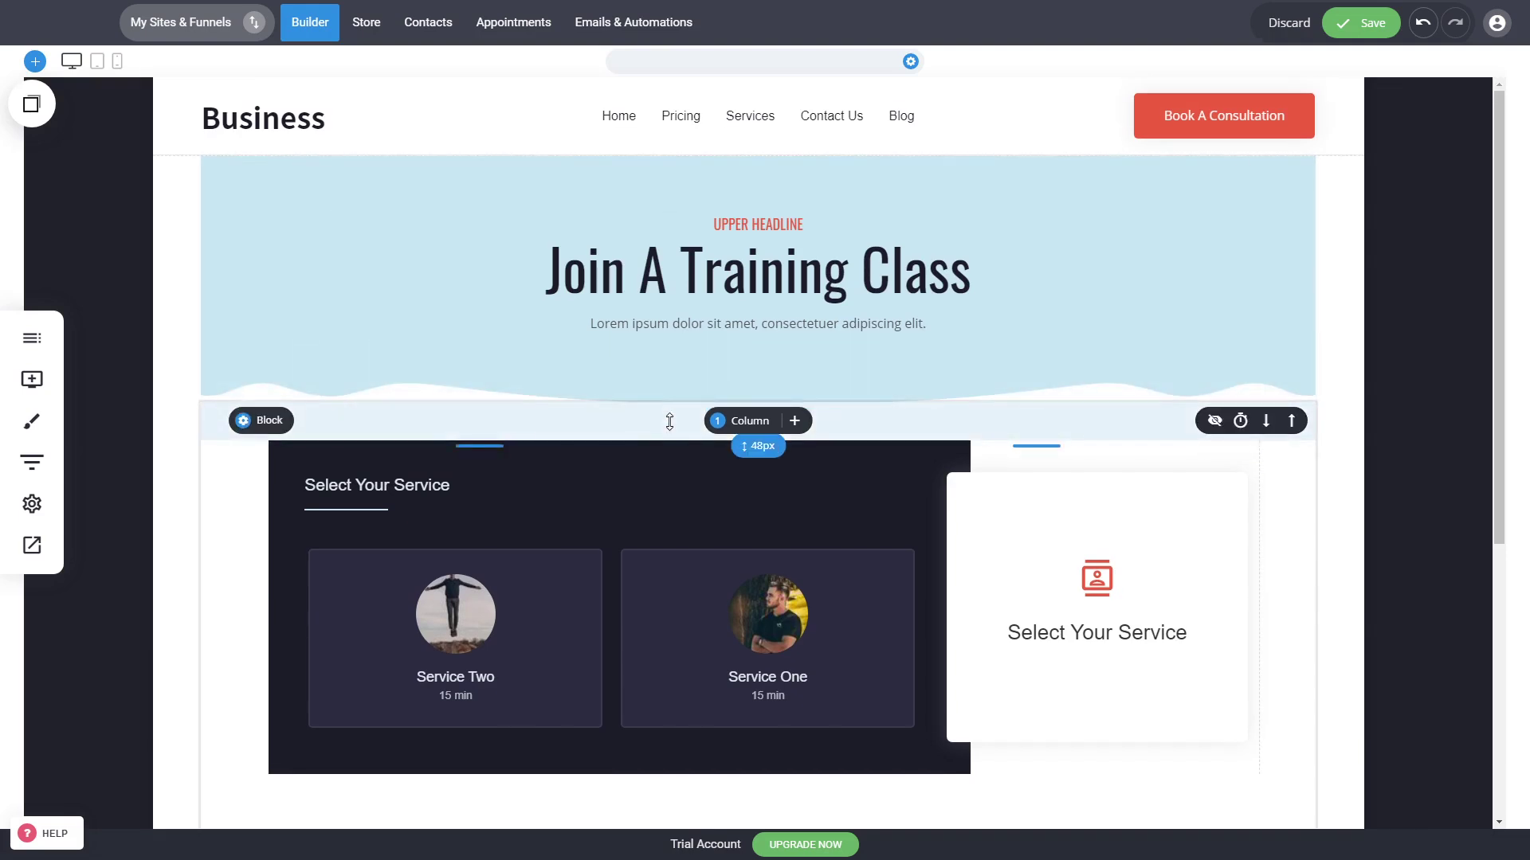
left_click_drag(669, 421, 669, 447)
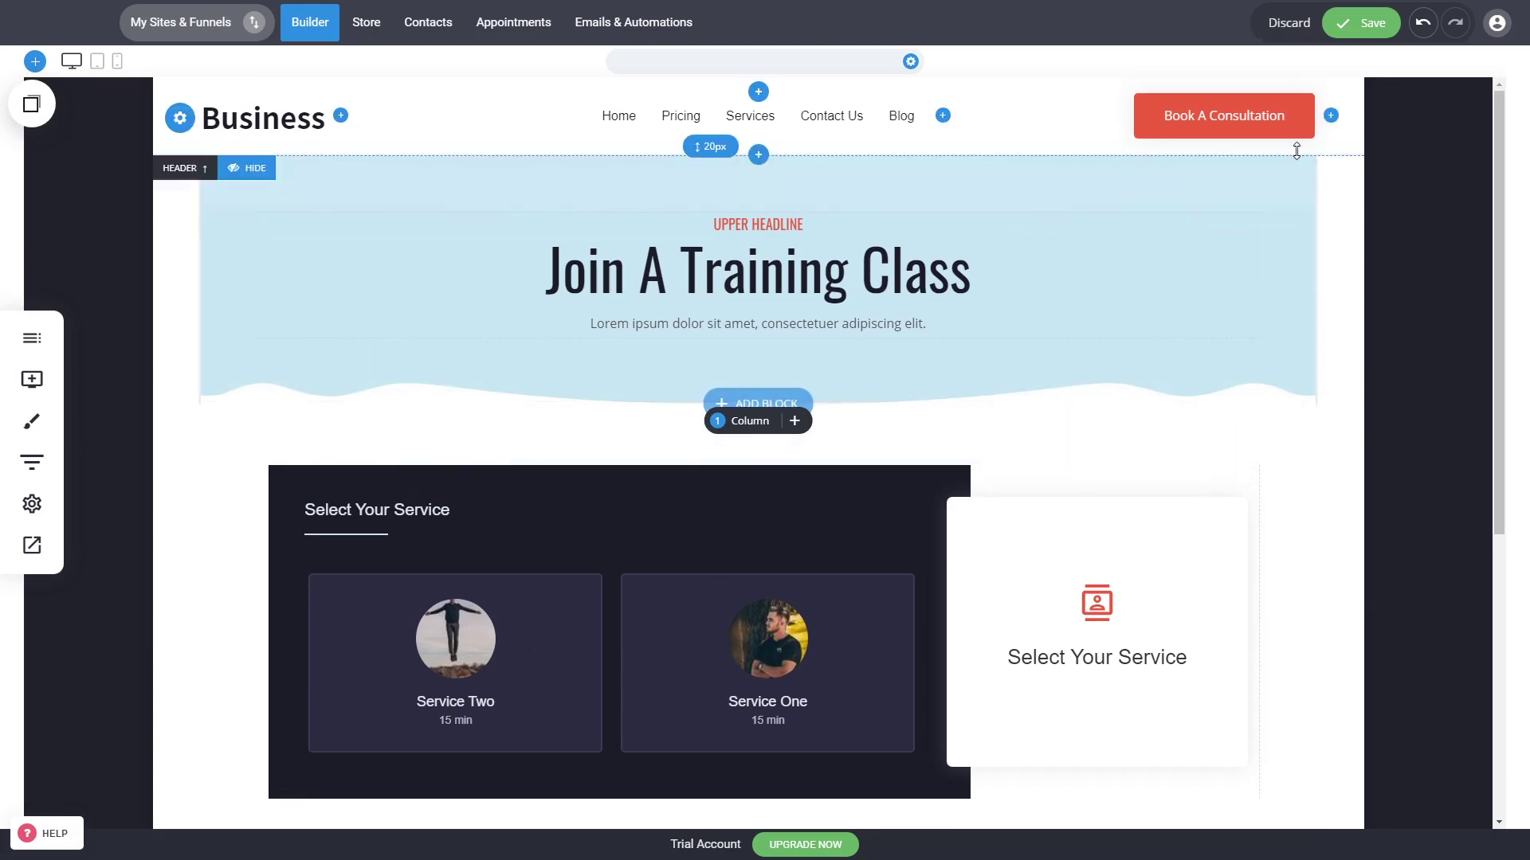
left_click(1343, 30)
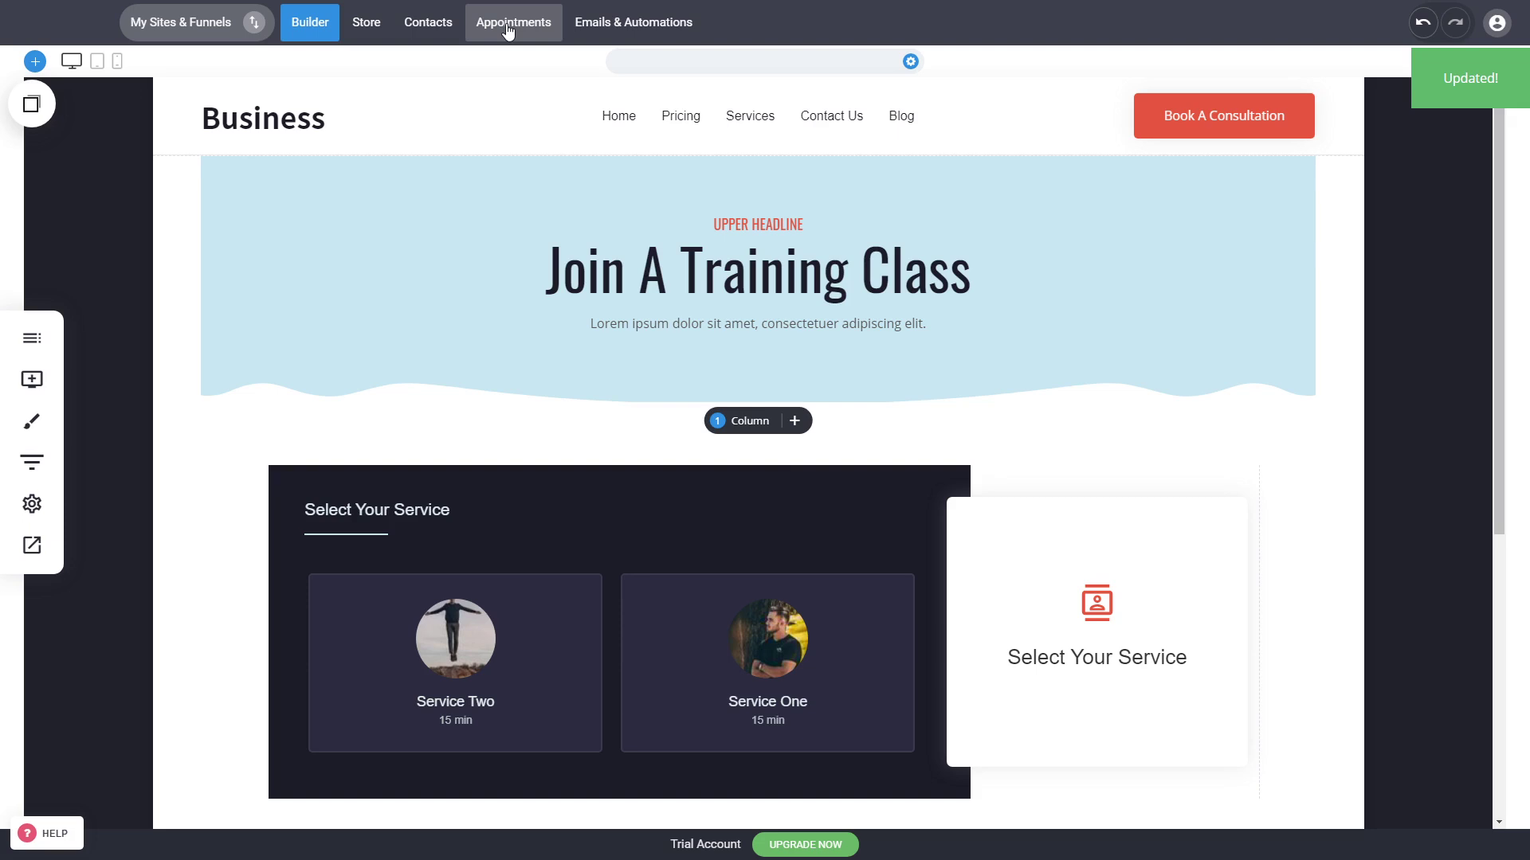
Step: Review the booking widget's settings and open the Contact Us page in the editor
left_click(611, 594)
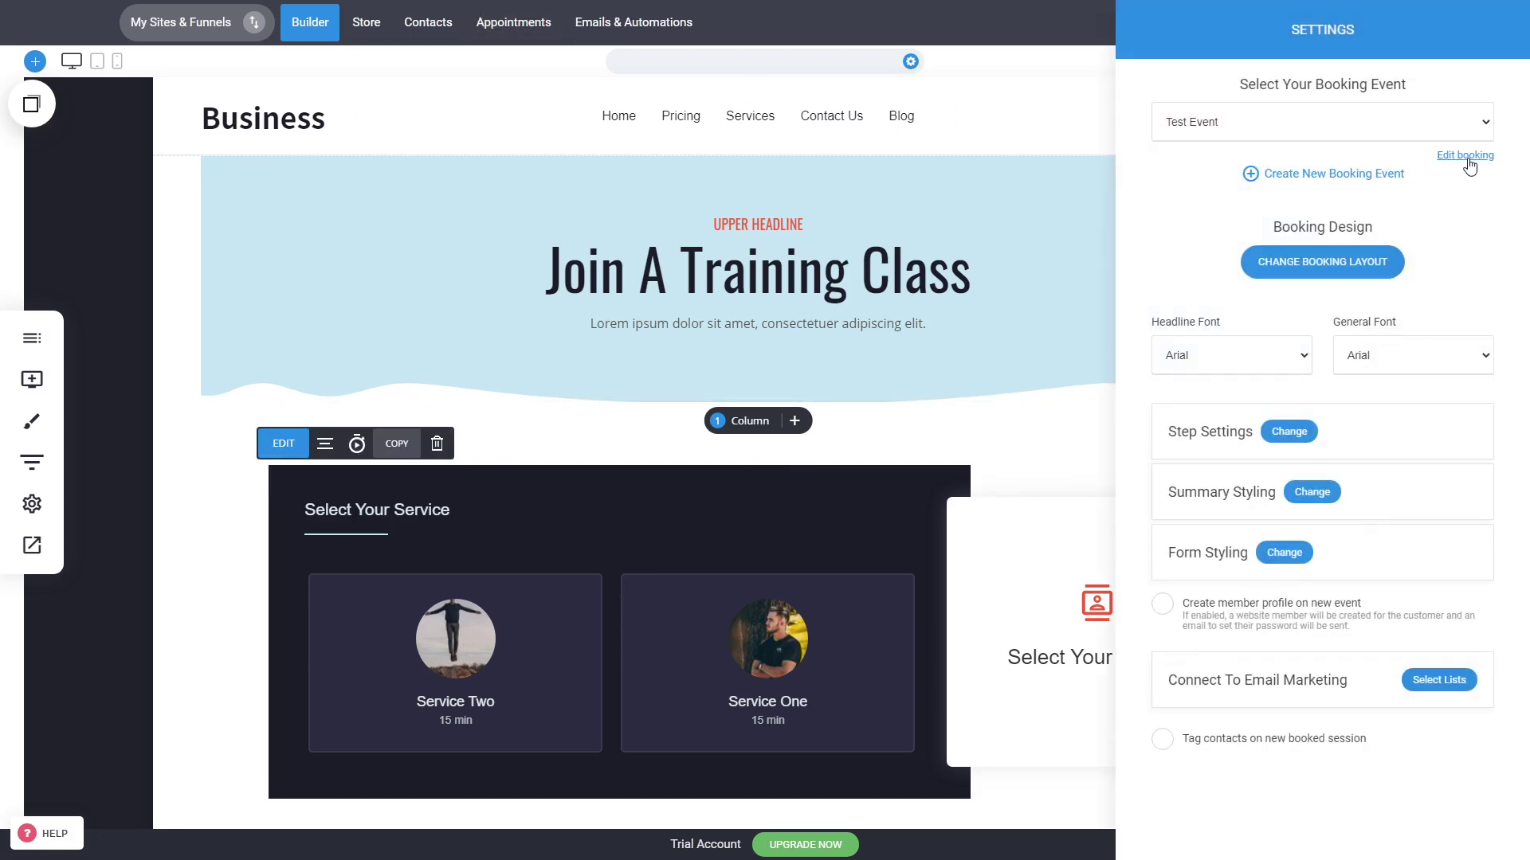
left_click(890, 571)
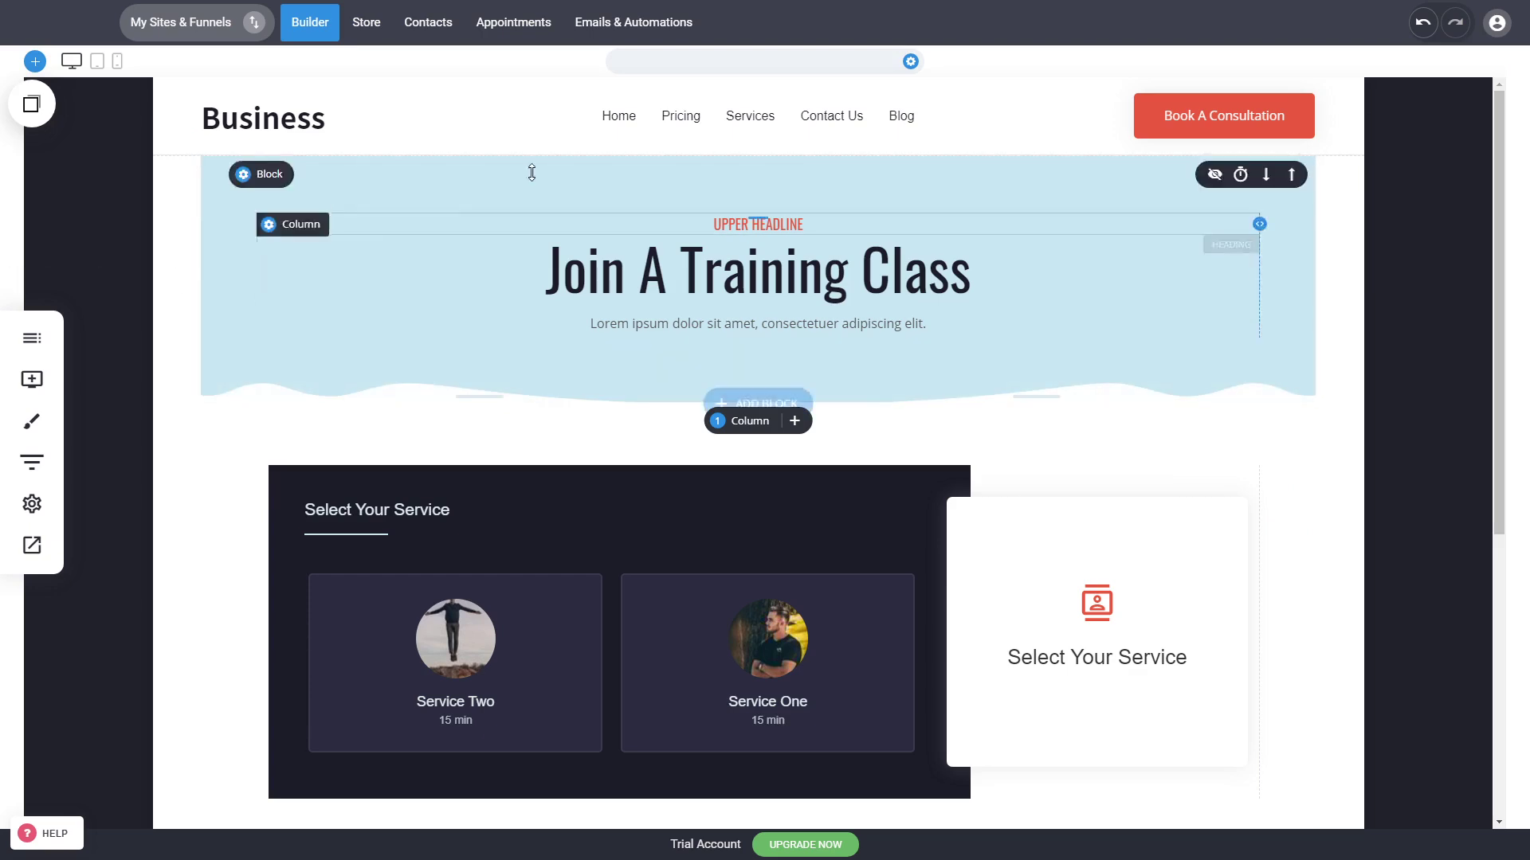
left_click(844, 130)
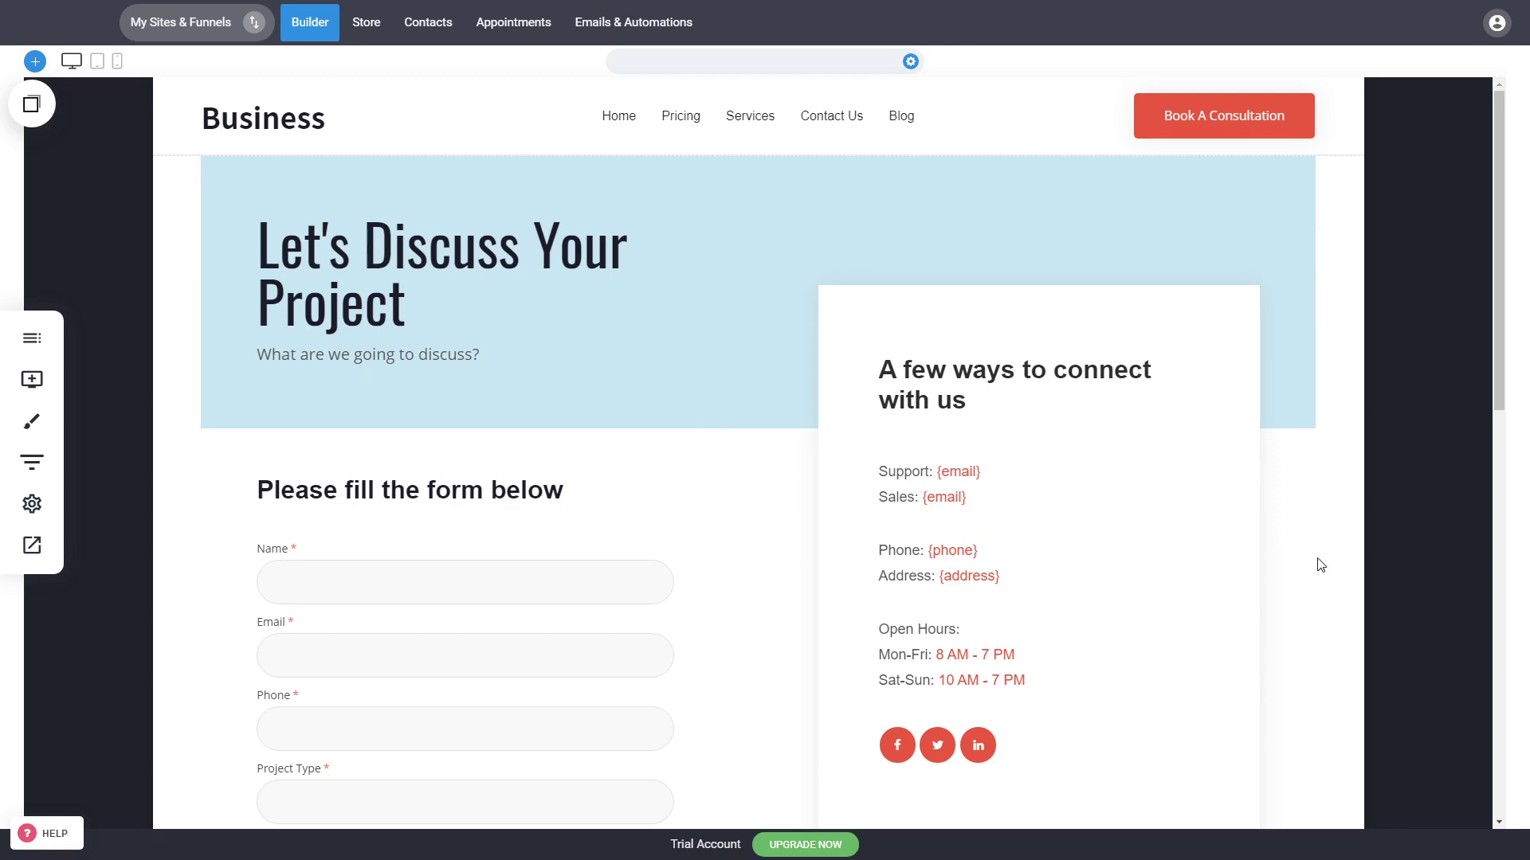
left_click(32, 504)
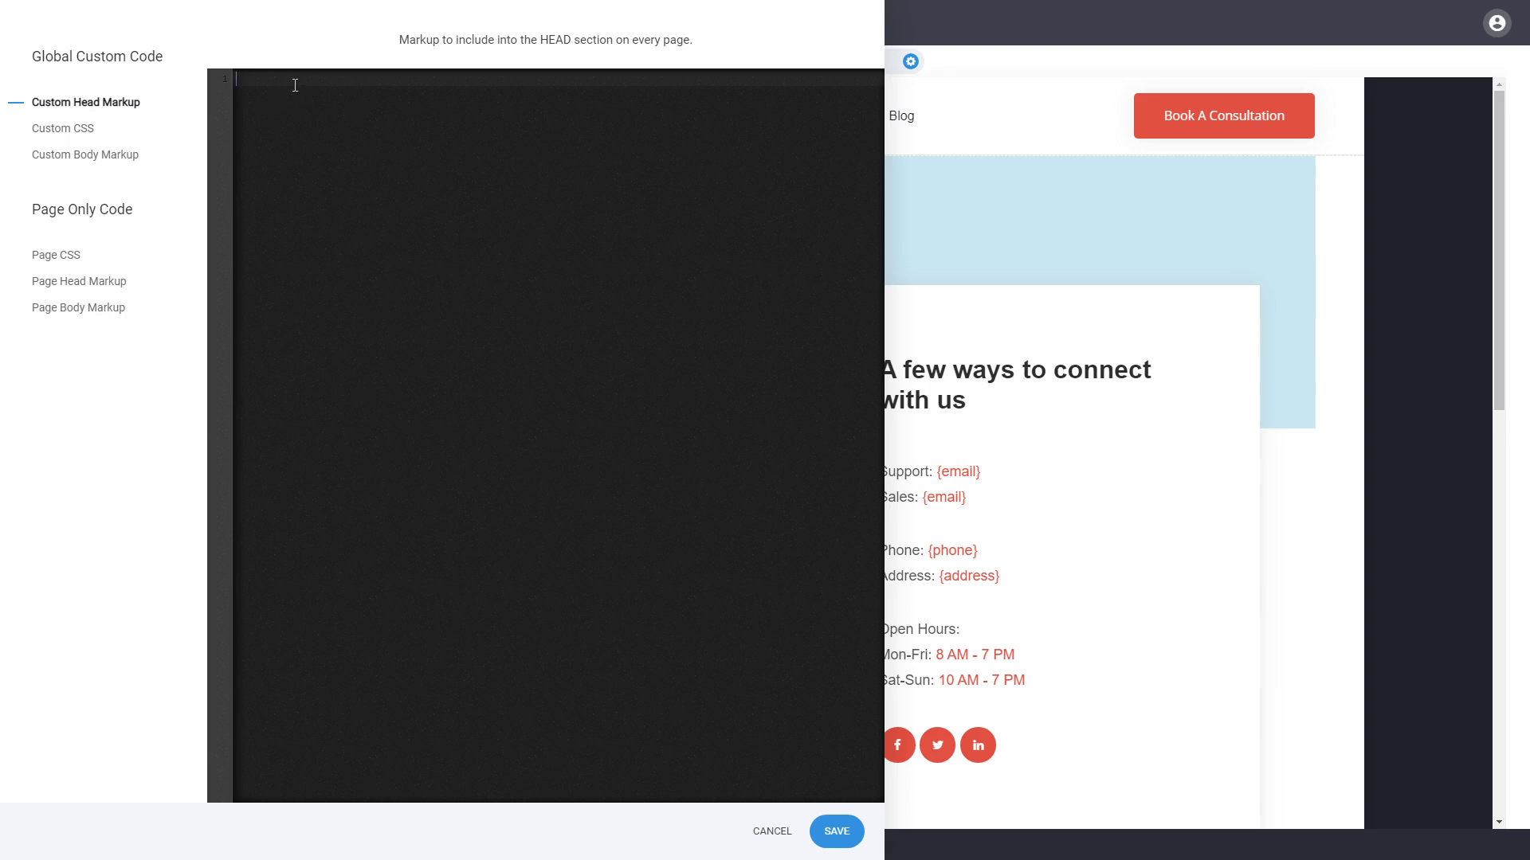
left_click(756, 824)
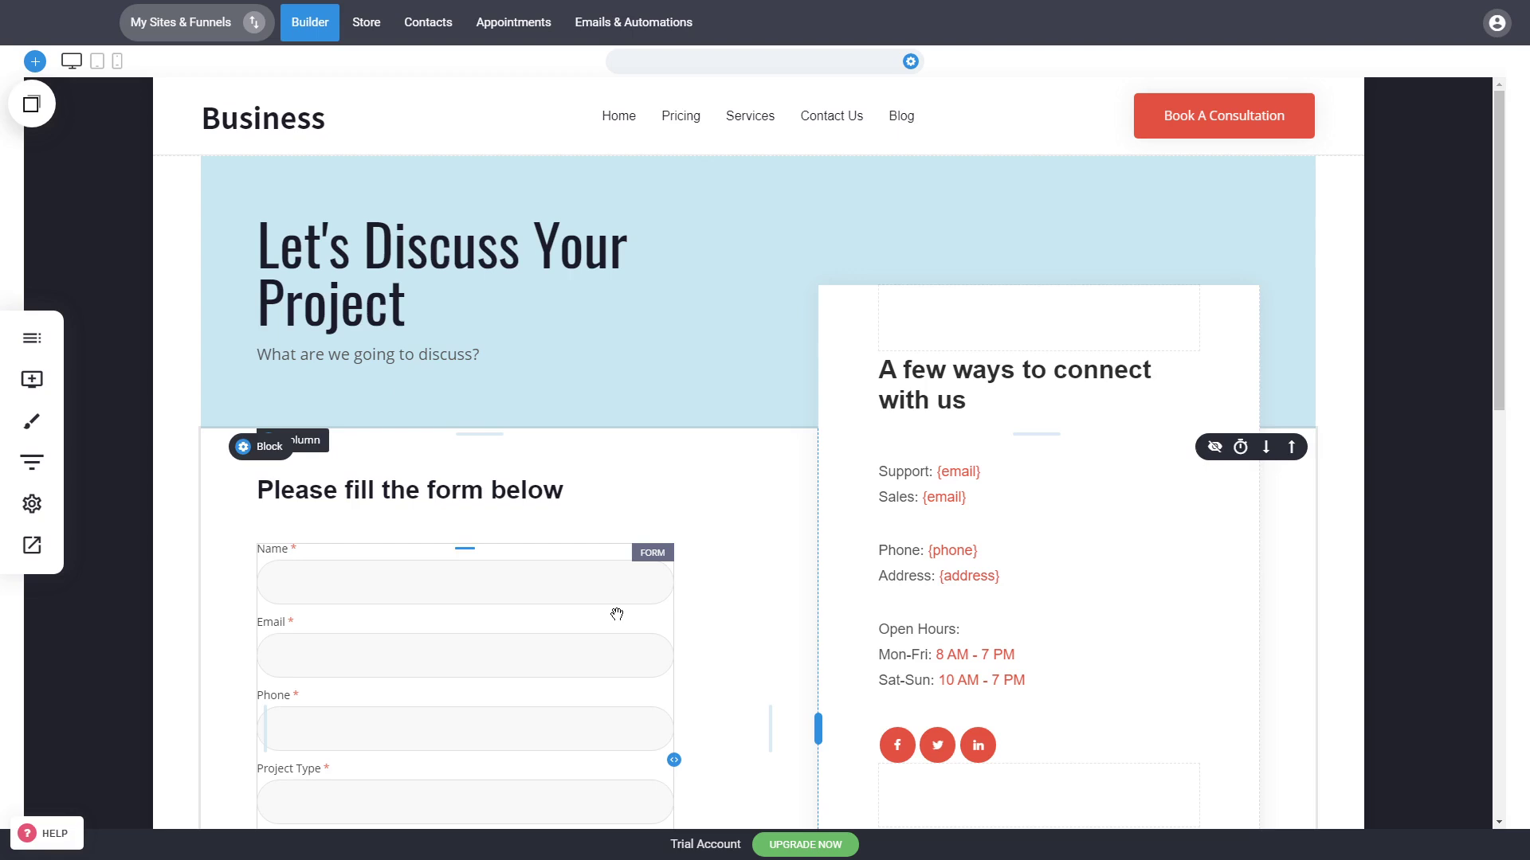
left_click(34, 353)
left_click(137, 83)
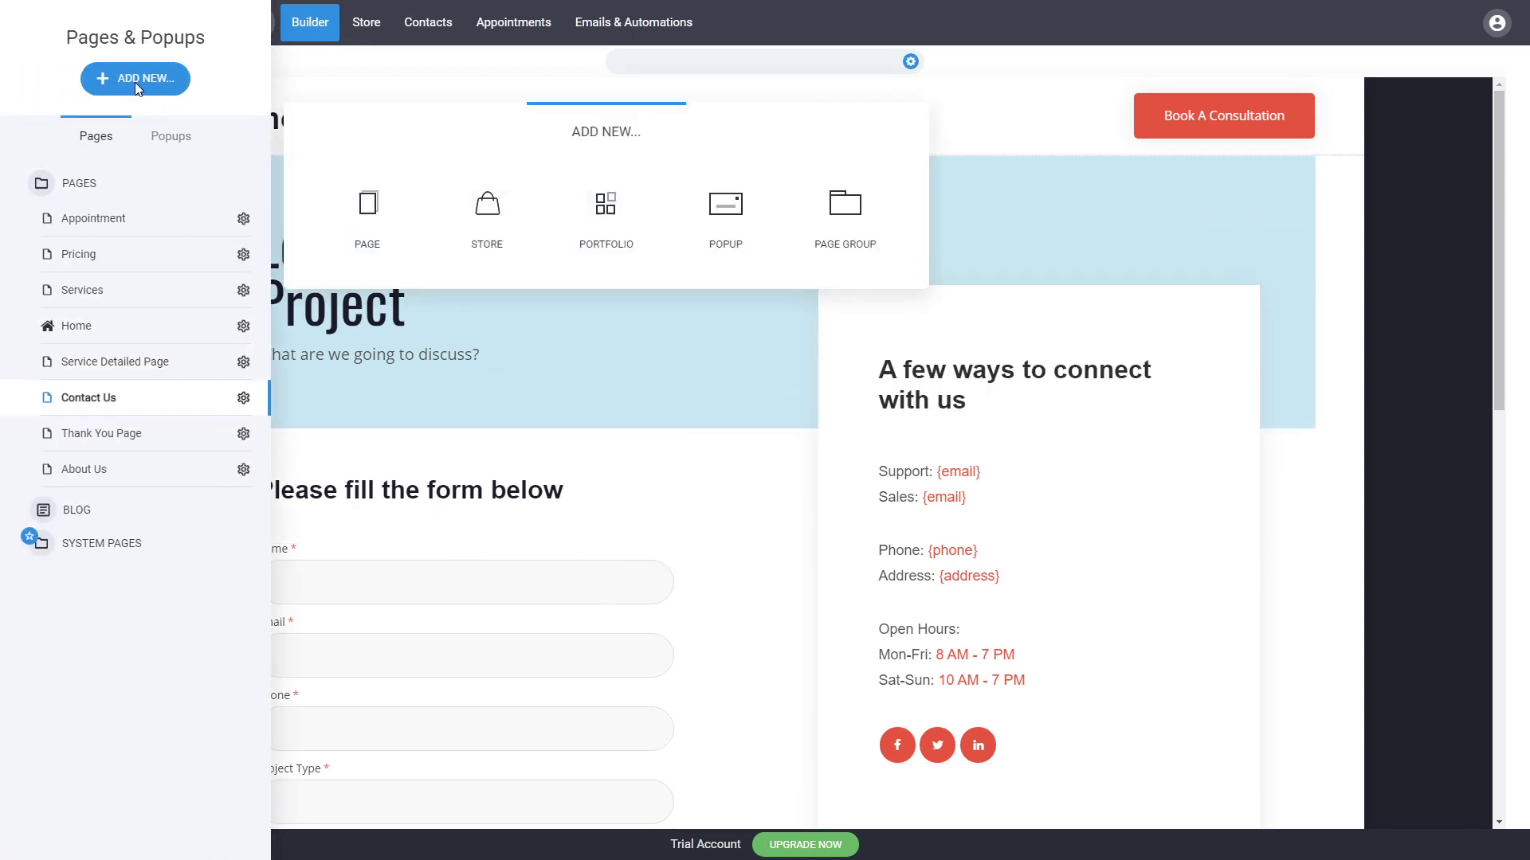
left_click(350, 229)
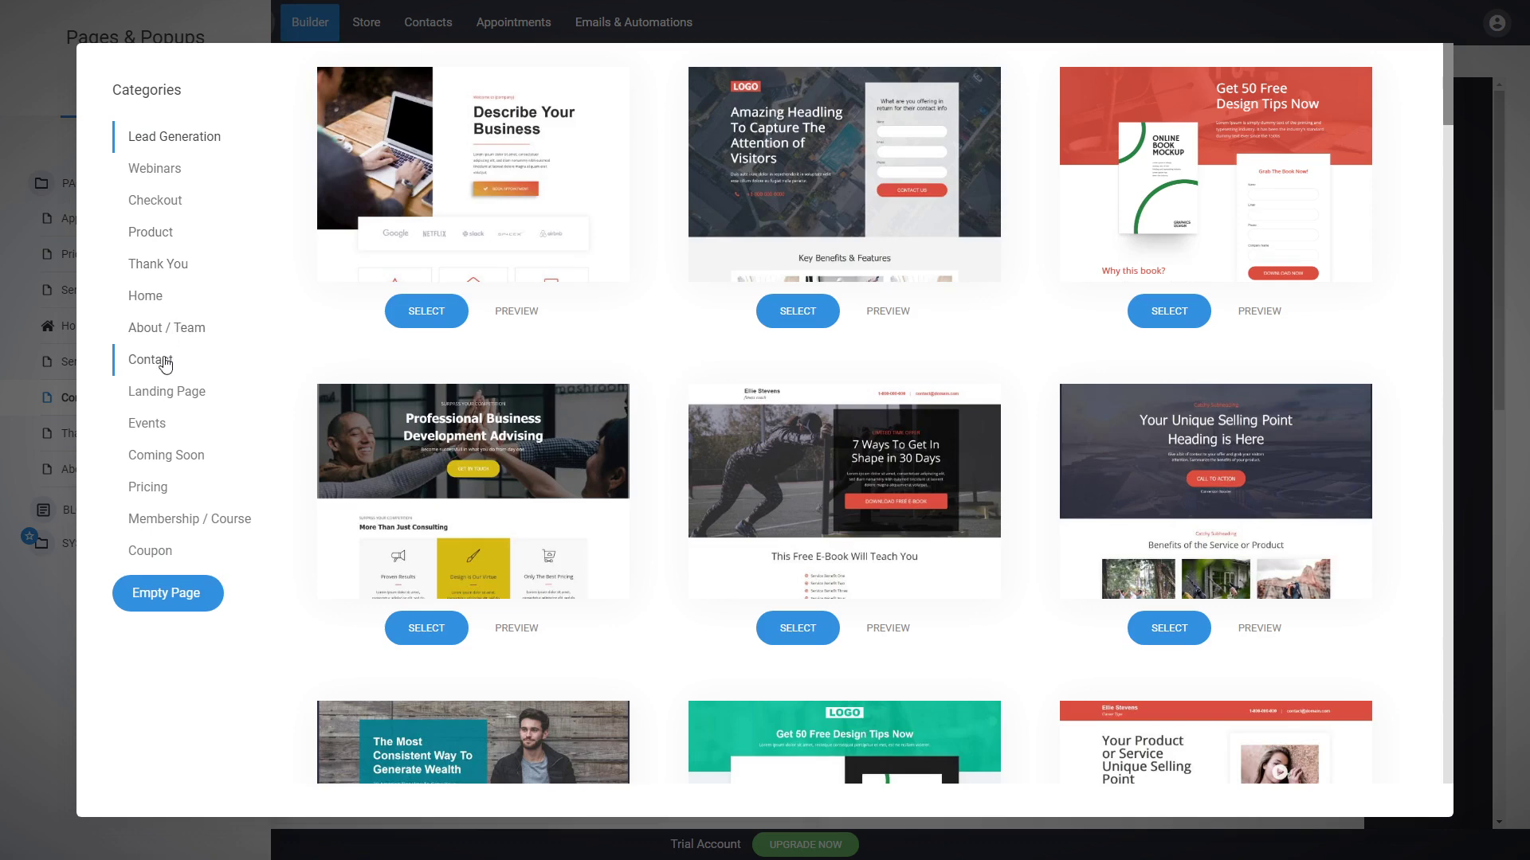
left_click(165, 365)
left_click(18, 360)
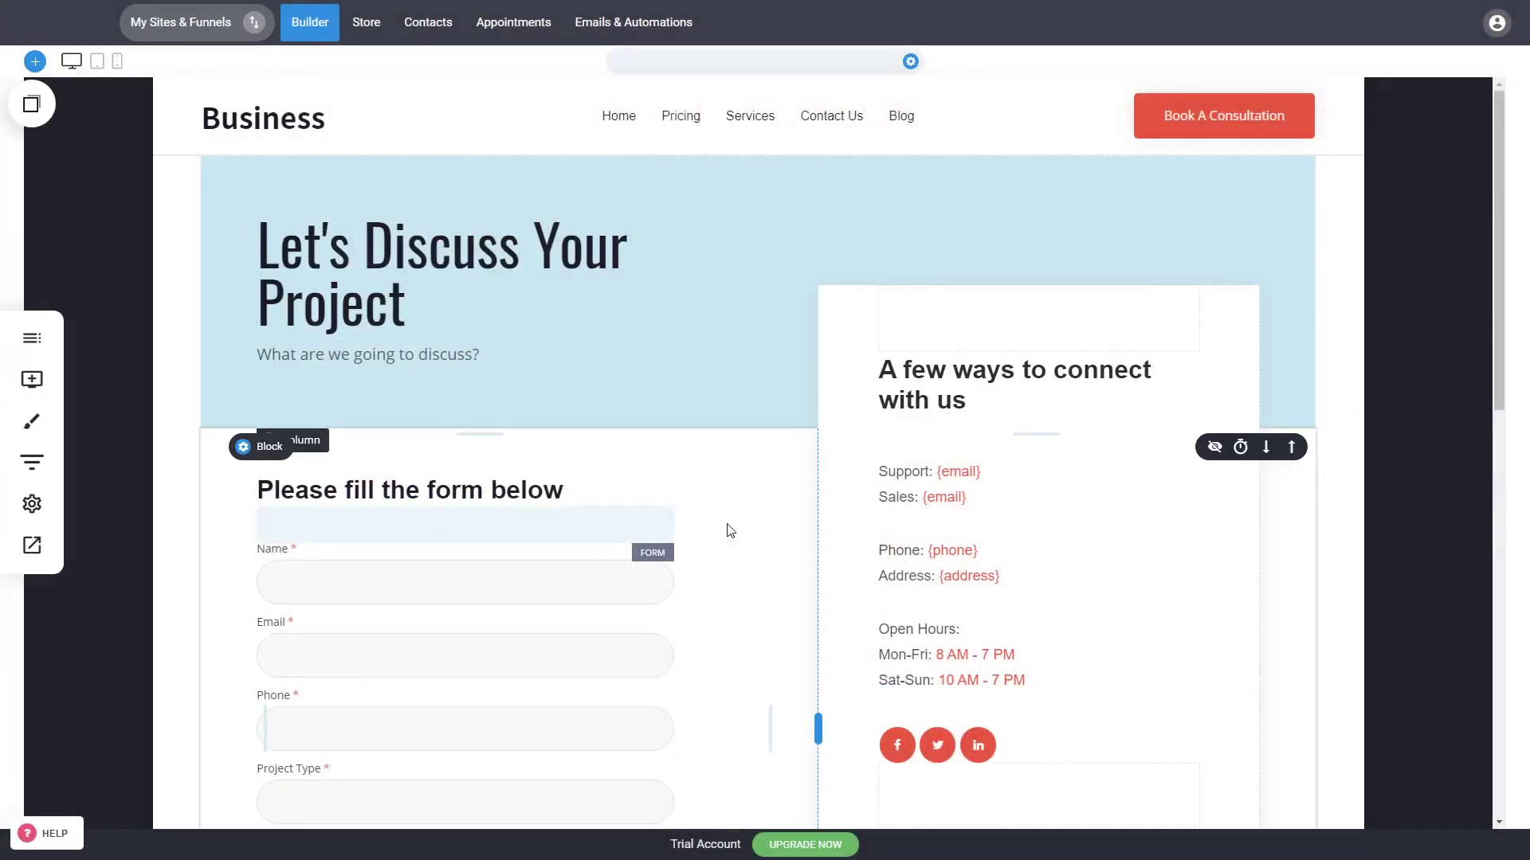
Step: Delete the Open Hours text from the contact details card
left_click(964, 499)
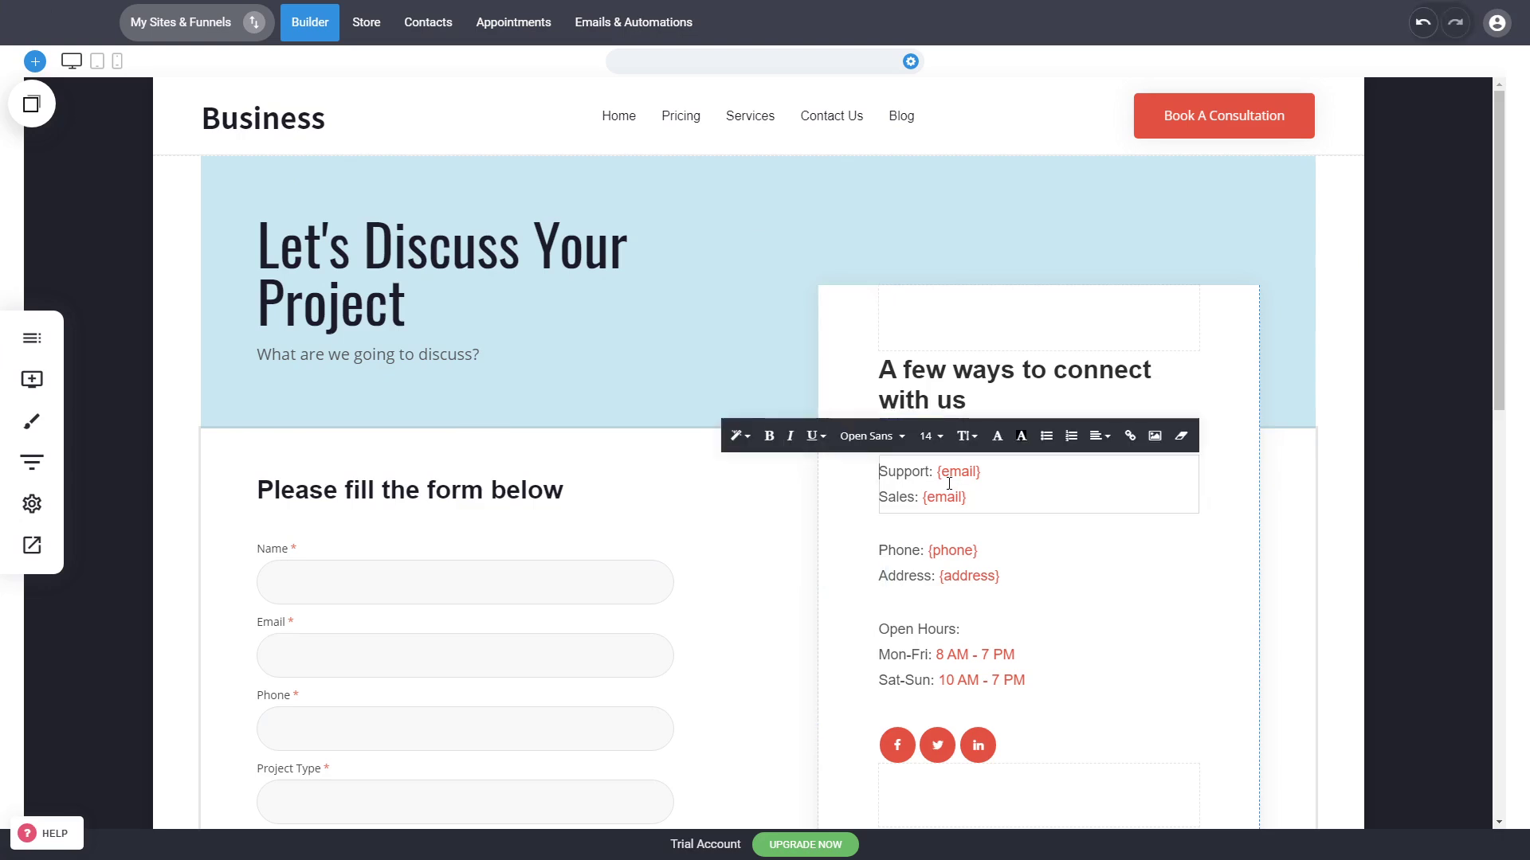
left_click(1003, 583)
left_click_drag(1003, 583, 940, 581)
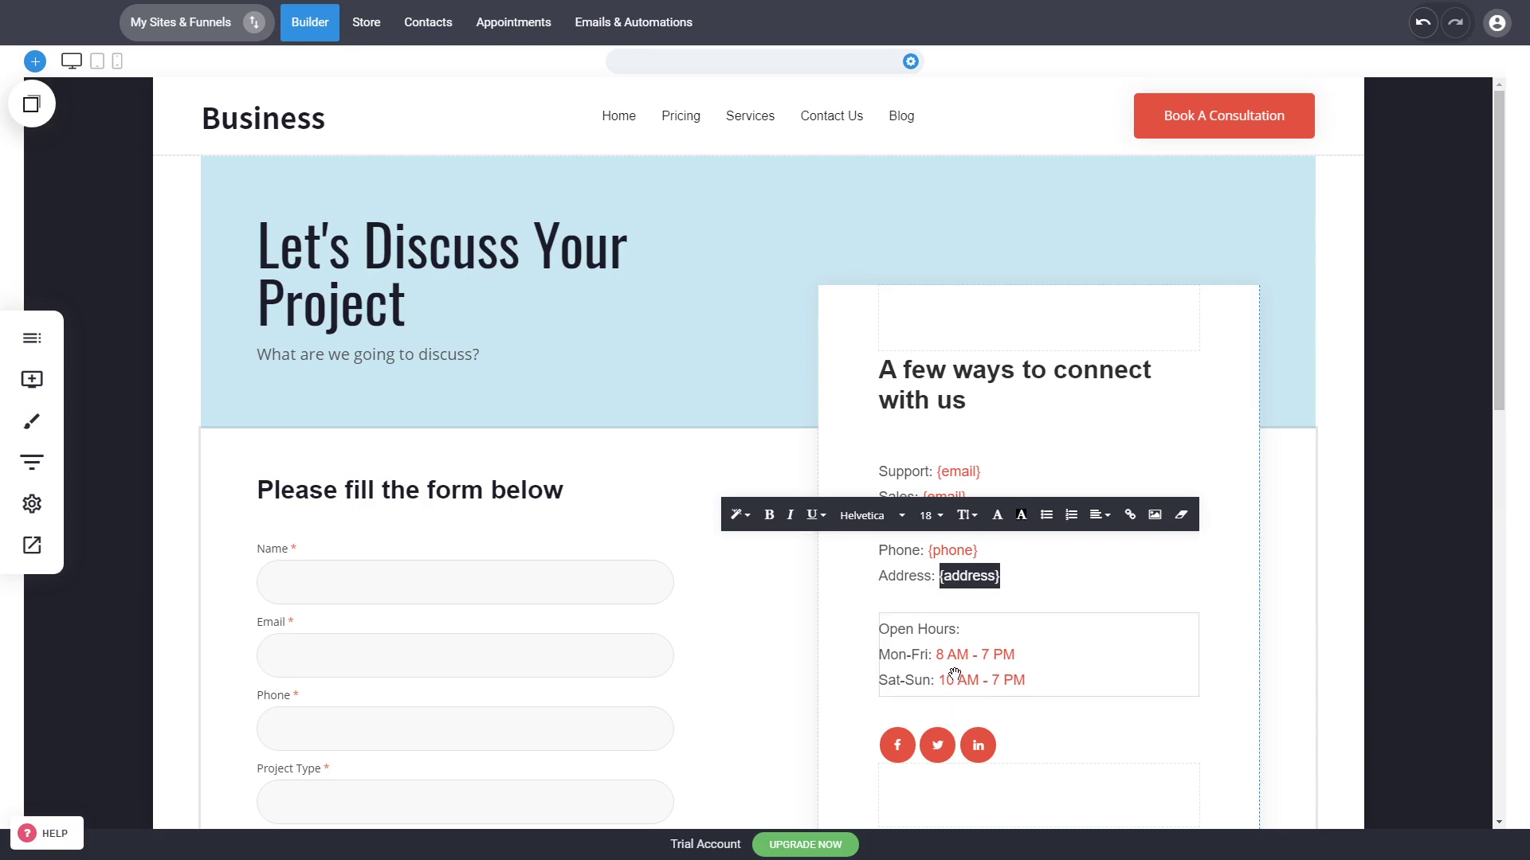
left_click(1285, 652)
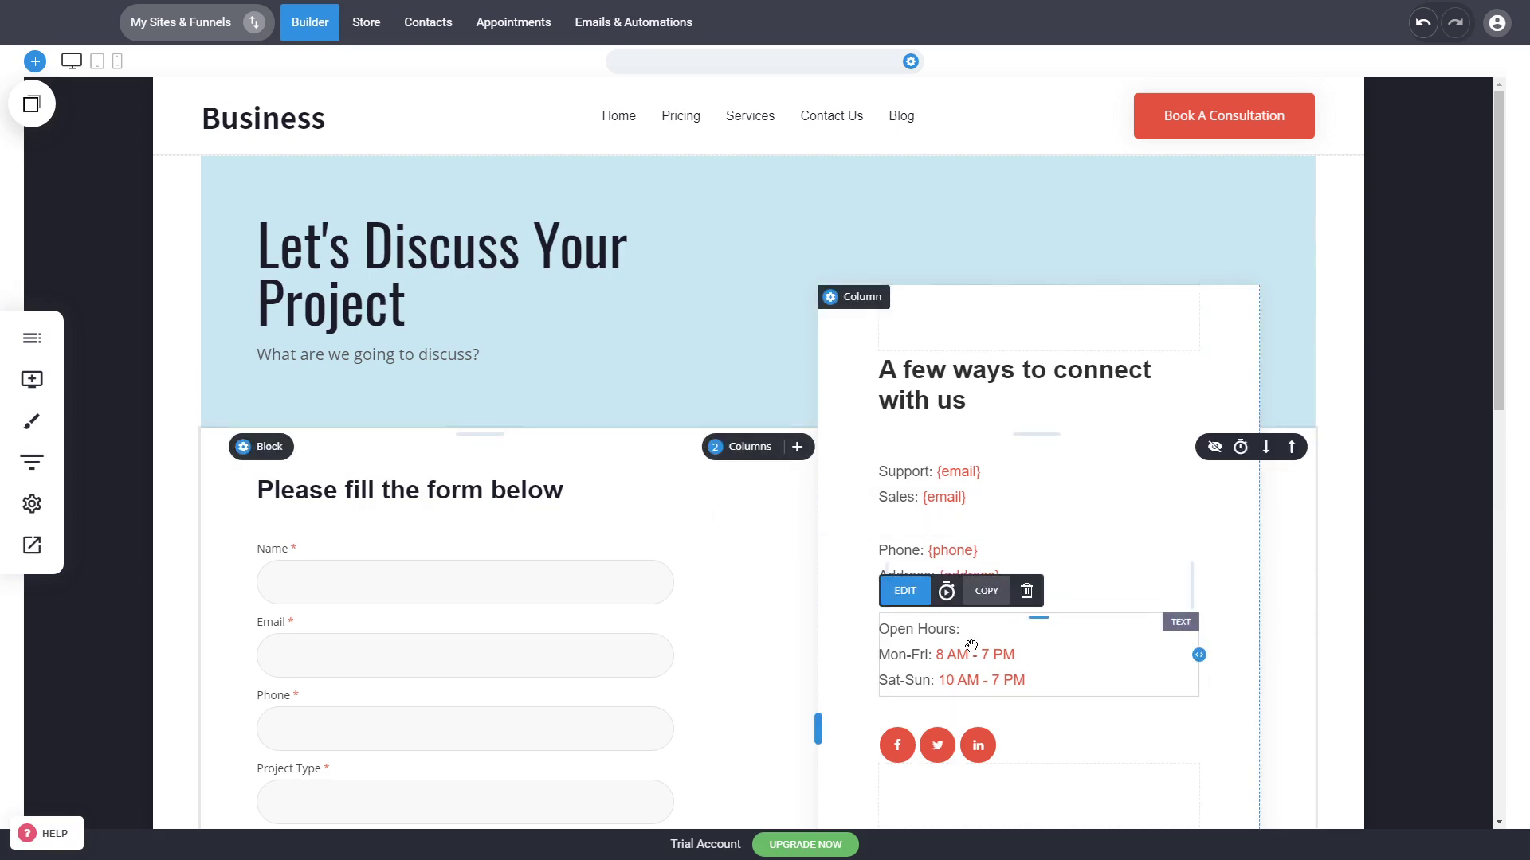
left_click(1145, 635)
left_click(1227, 655)
left_click(1066, 671)
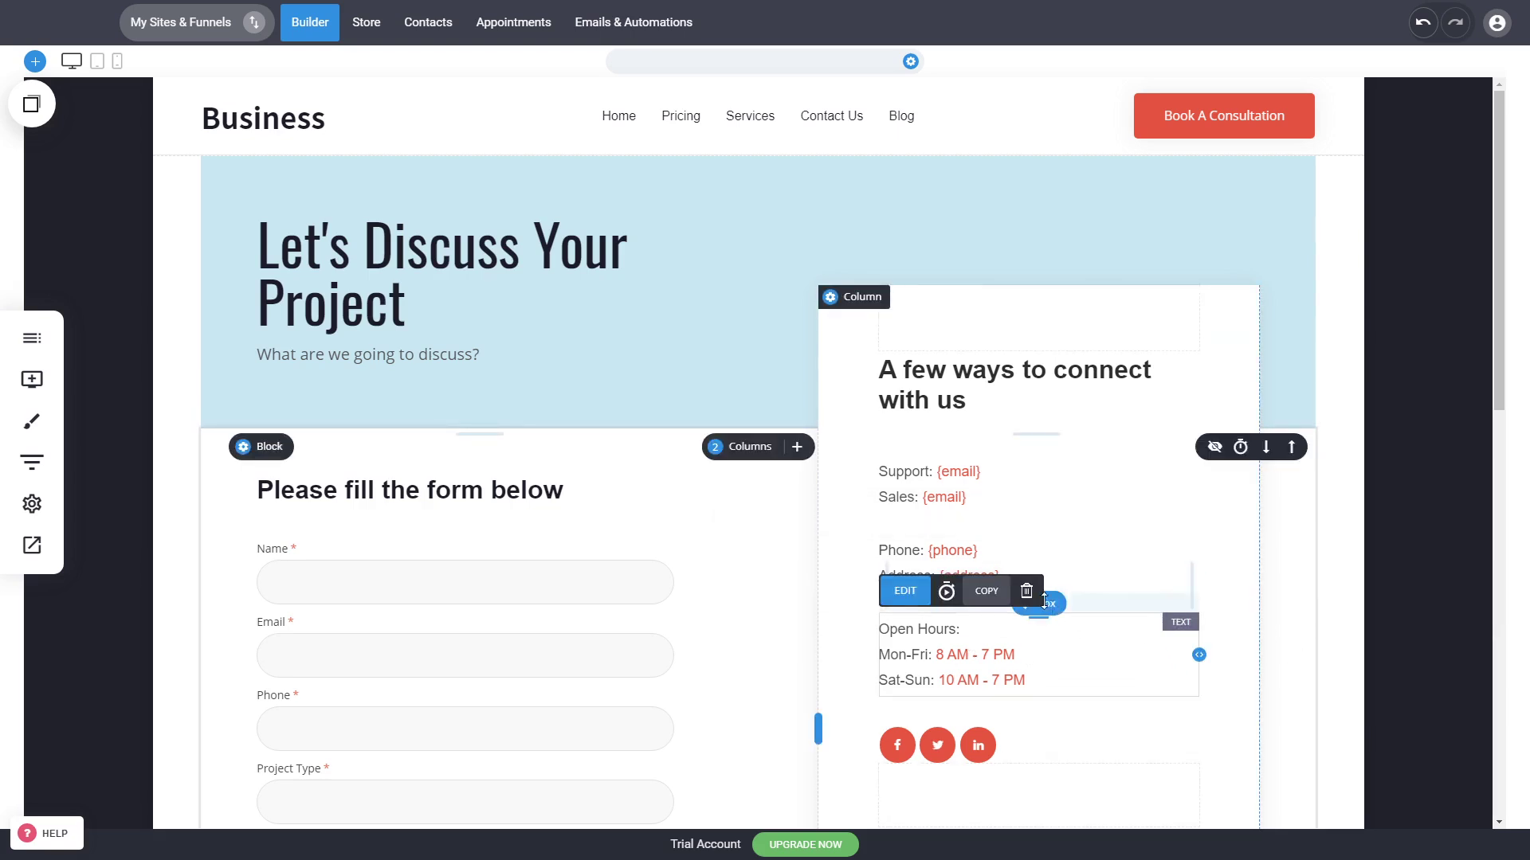
left_click(1027, 592)
left_click(825, 375)
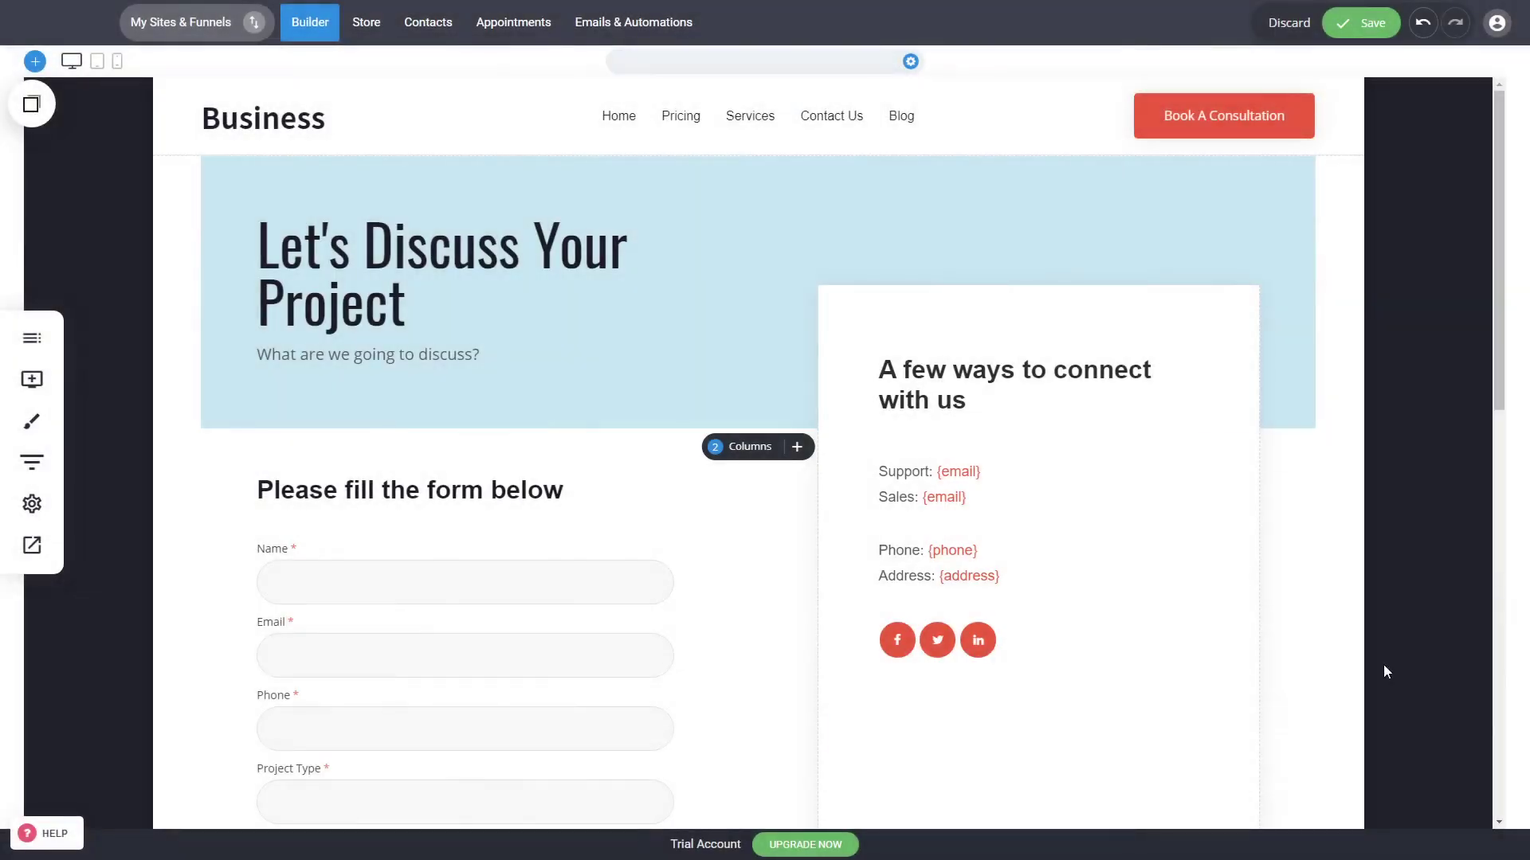
Step: Examine the contact form's fields, available field types and the rest of the Contact Us page
scroll(1163, 634, "down", 4)
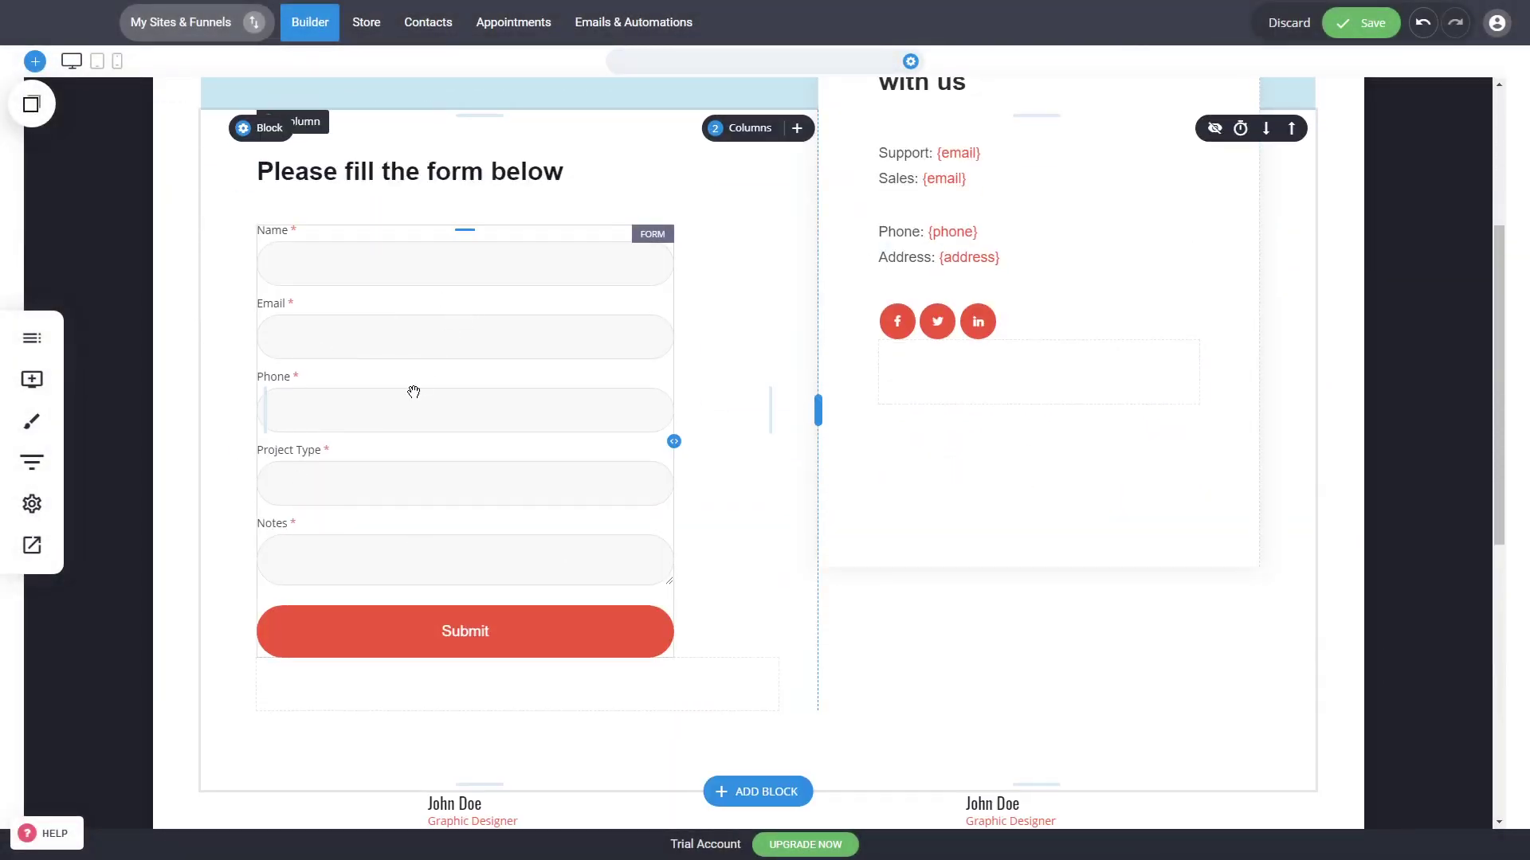
scroll(526, 577, "up", 2)
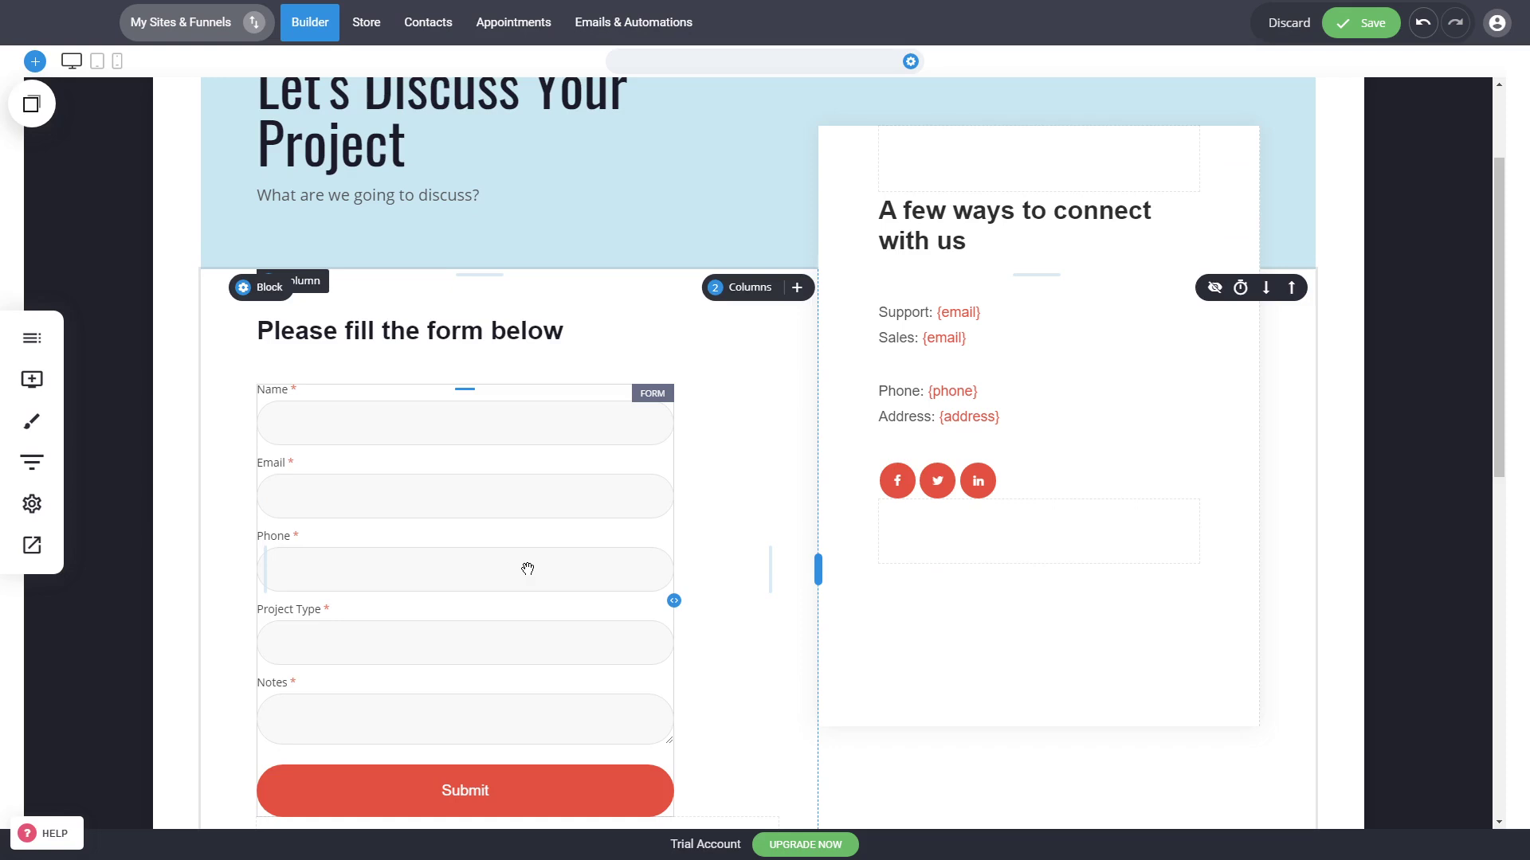
left_click(476, 510)
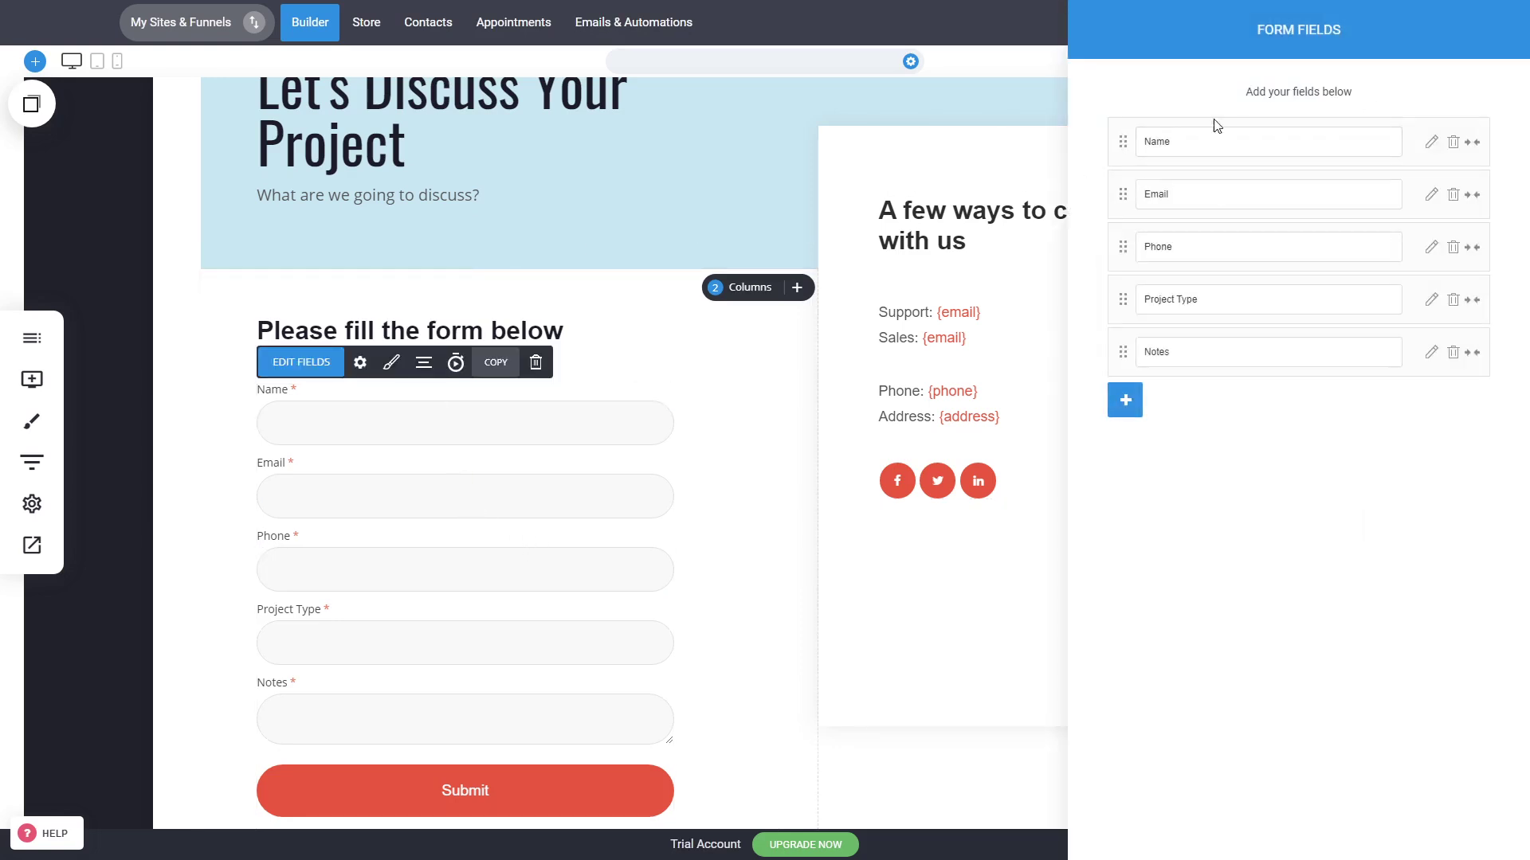
left_click(1125, 408)
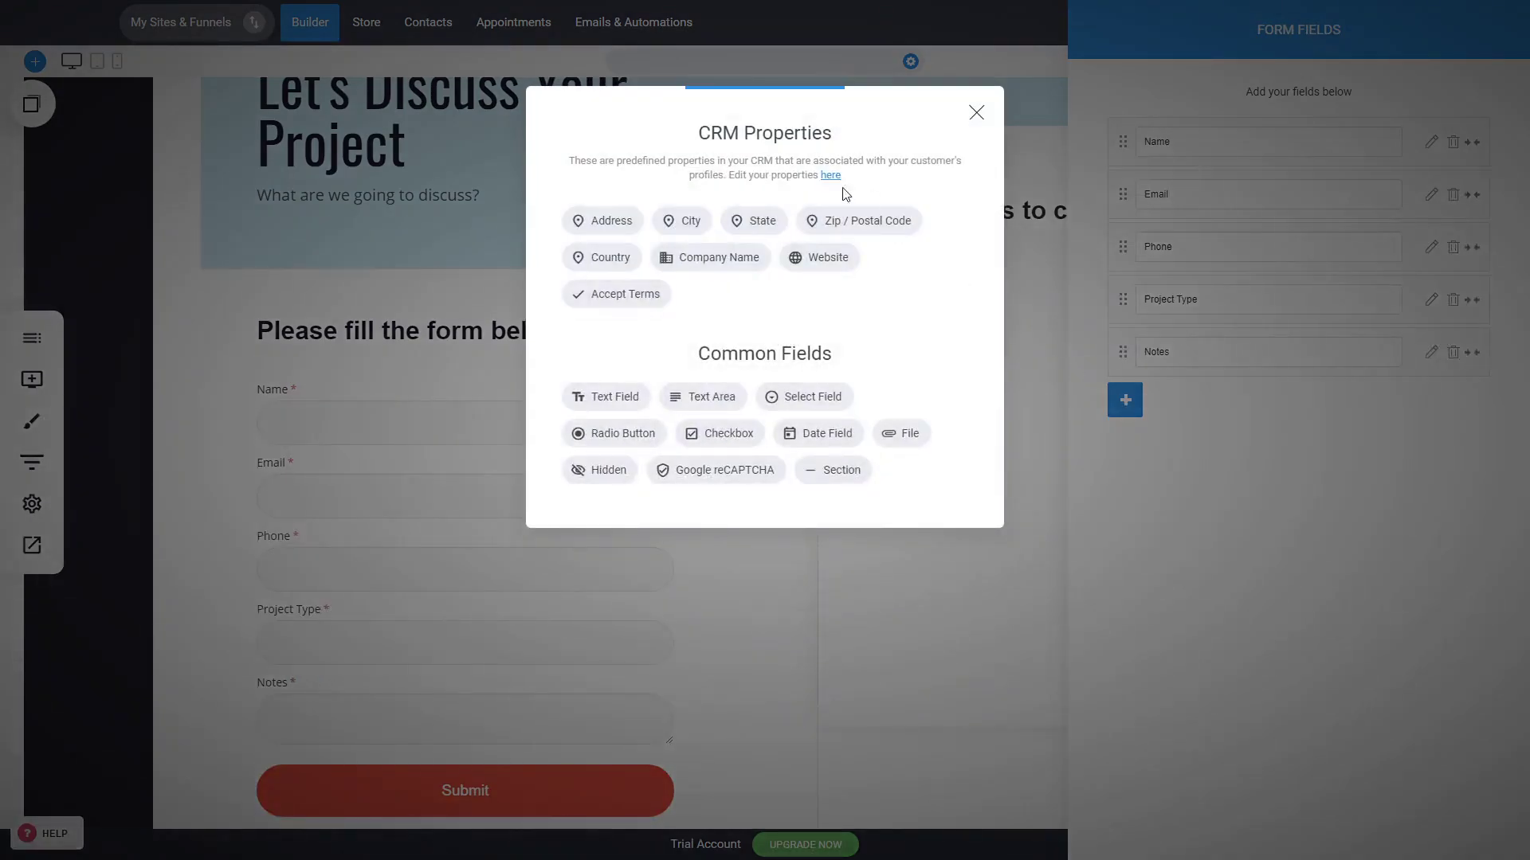
left_click(872, 696)
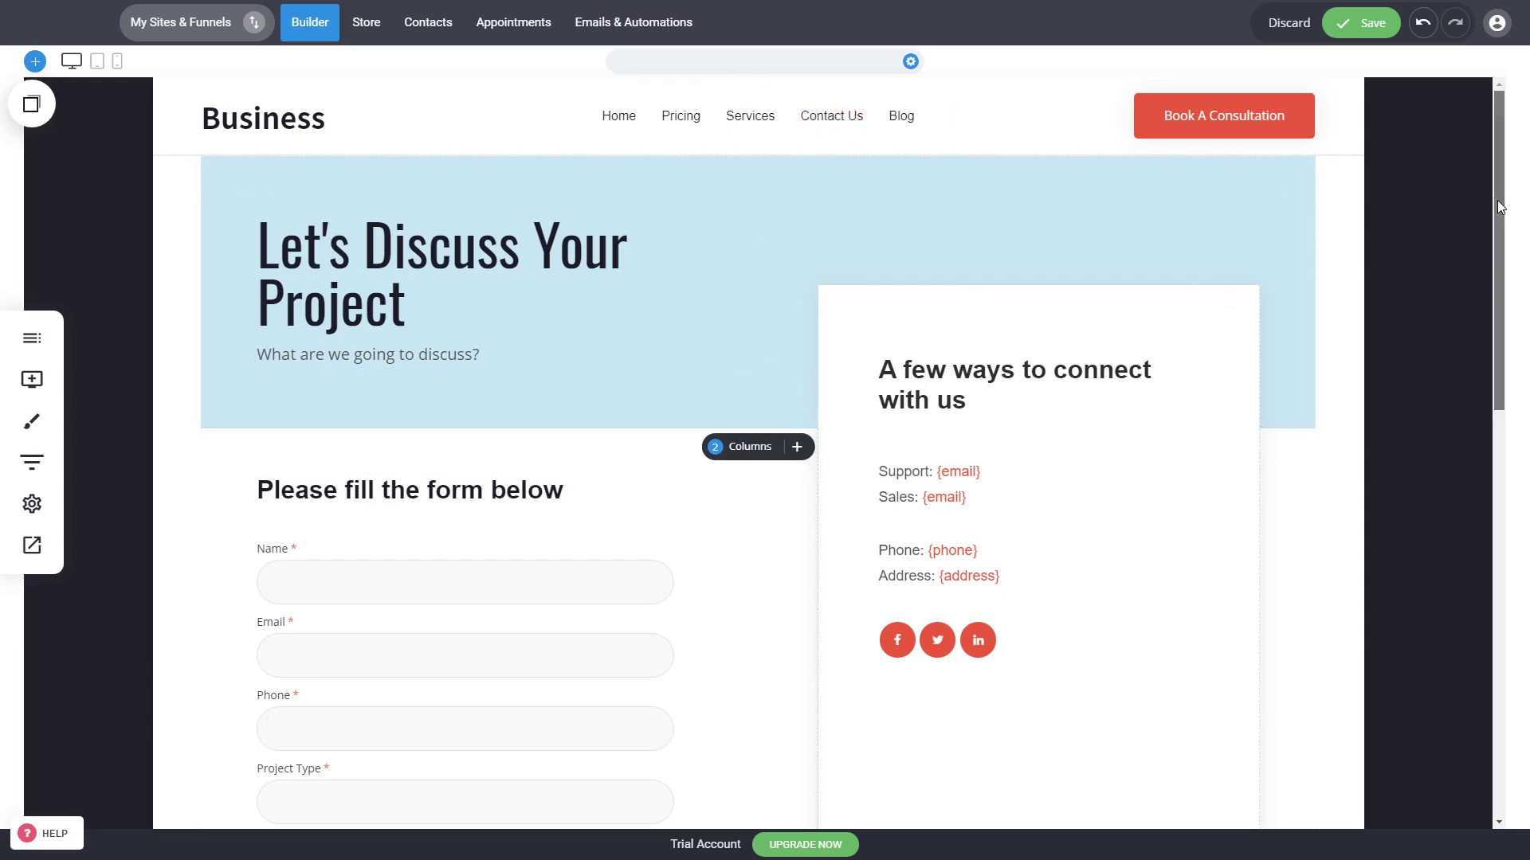
left_click_drag(1498, 200, 1495, 607)
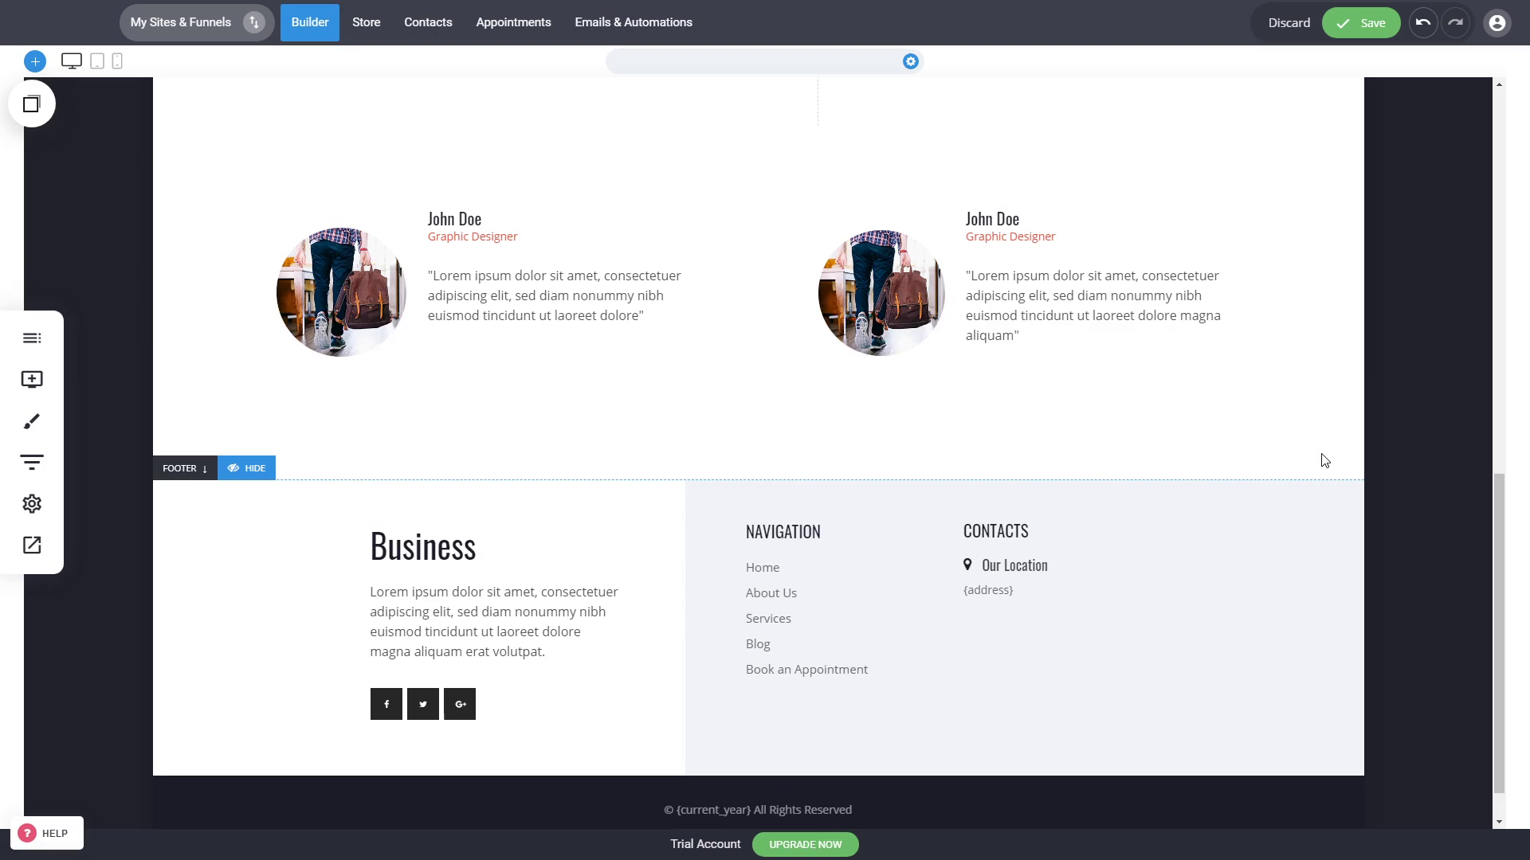
Step: Save the Contact Us page
left_click_drag(1499, 550, 1499, 167)
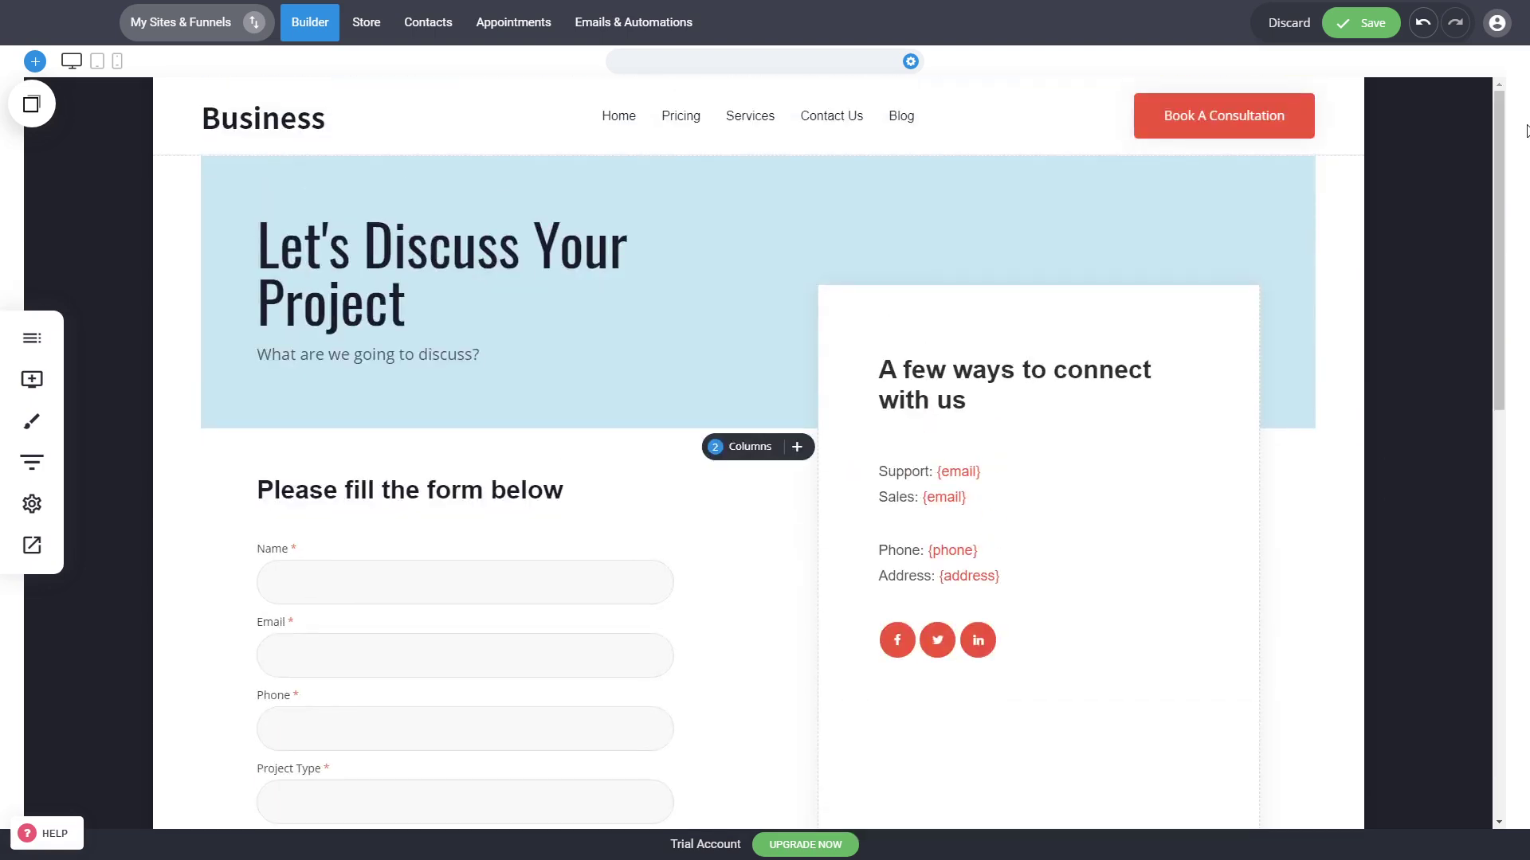
left_click(1363, 26)
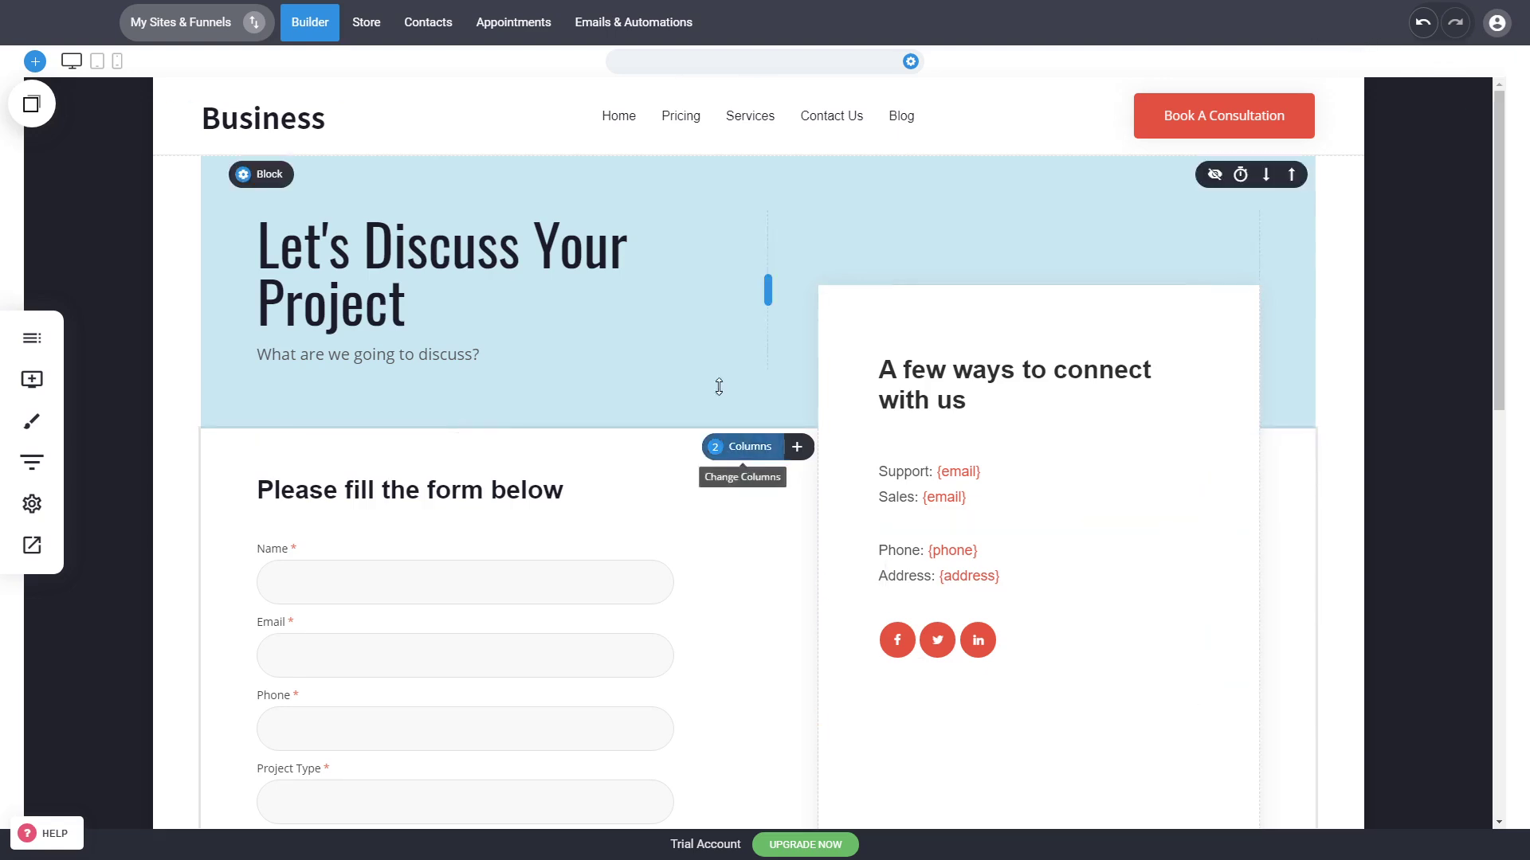
Step: Open the Services page and examine its sections from top to bottom
left_click(746, 129)
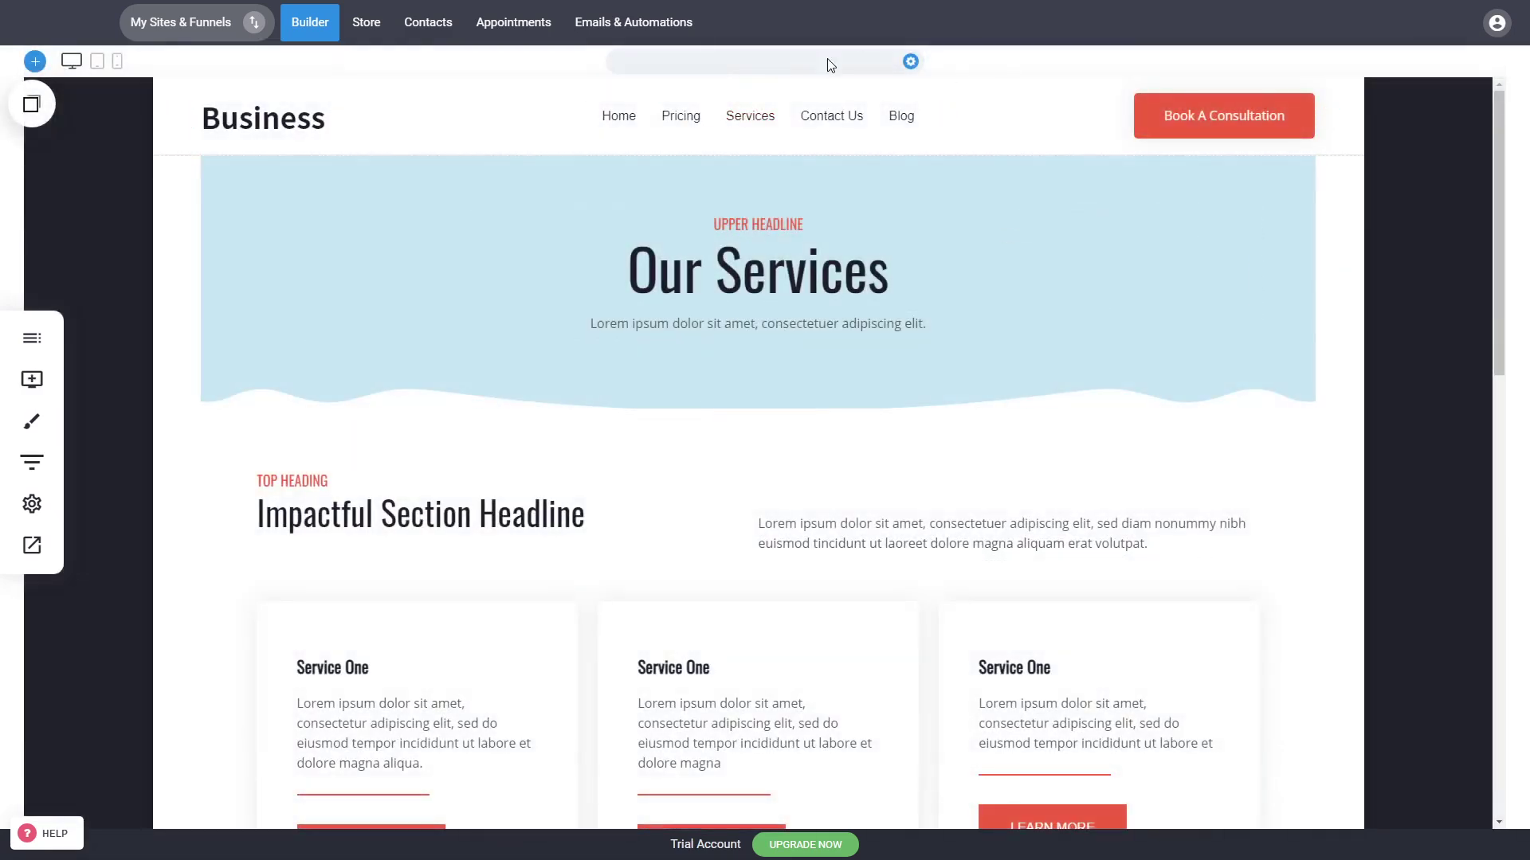
scroll(707, 512, "down", 3)
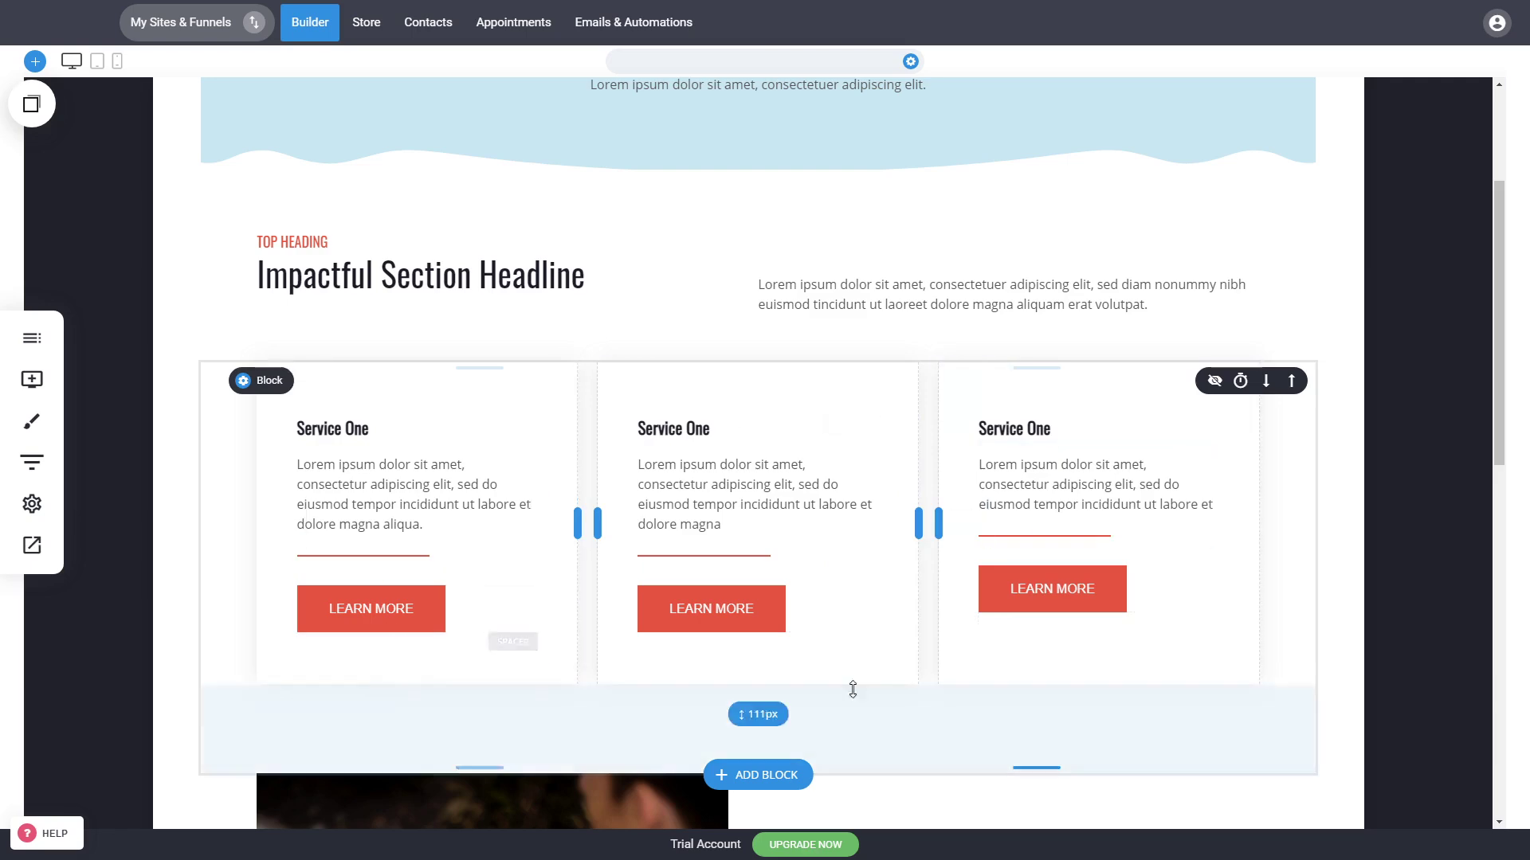
scroll(1195, 427, "down", 6)
scroll(1052, 437, "up", 9)
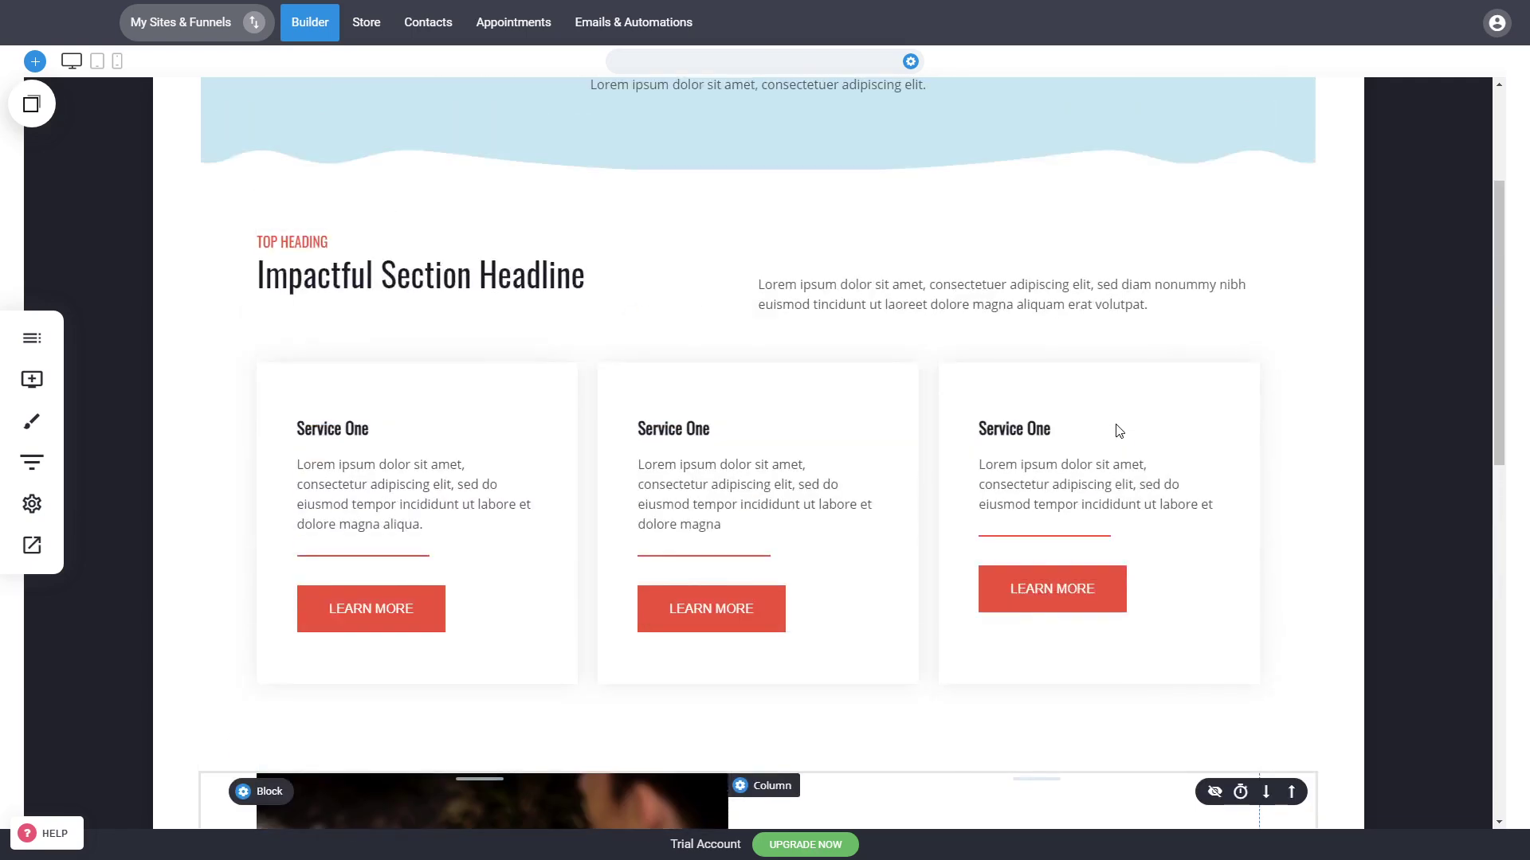
scroll(654, 500, "down", 6)
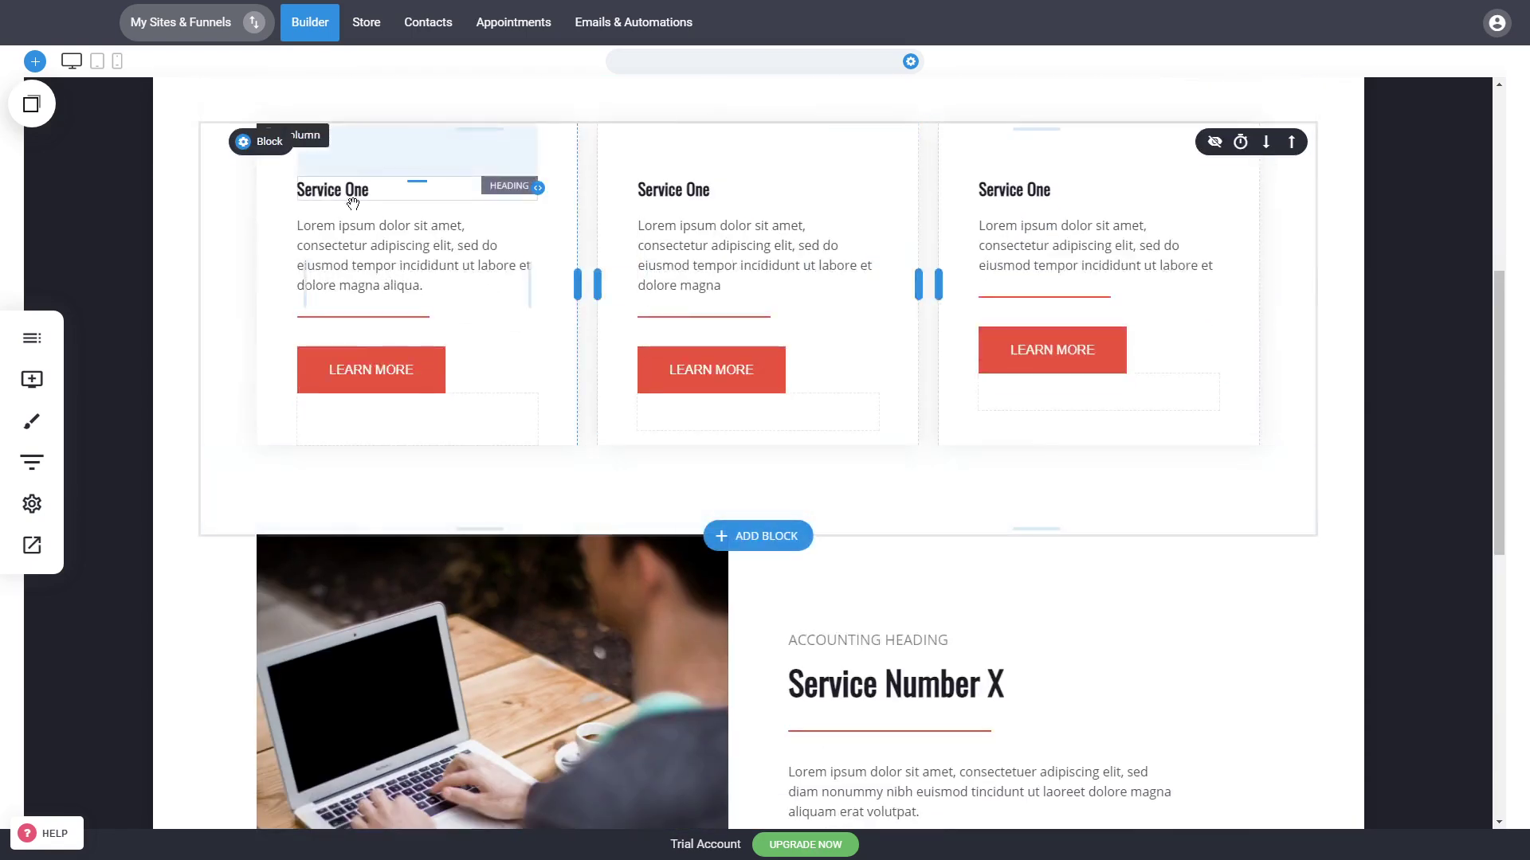
scroll(560, 351, "down", 6)
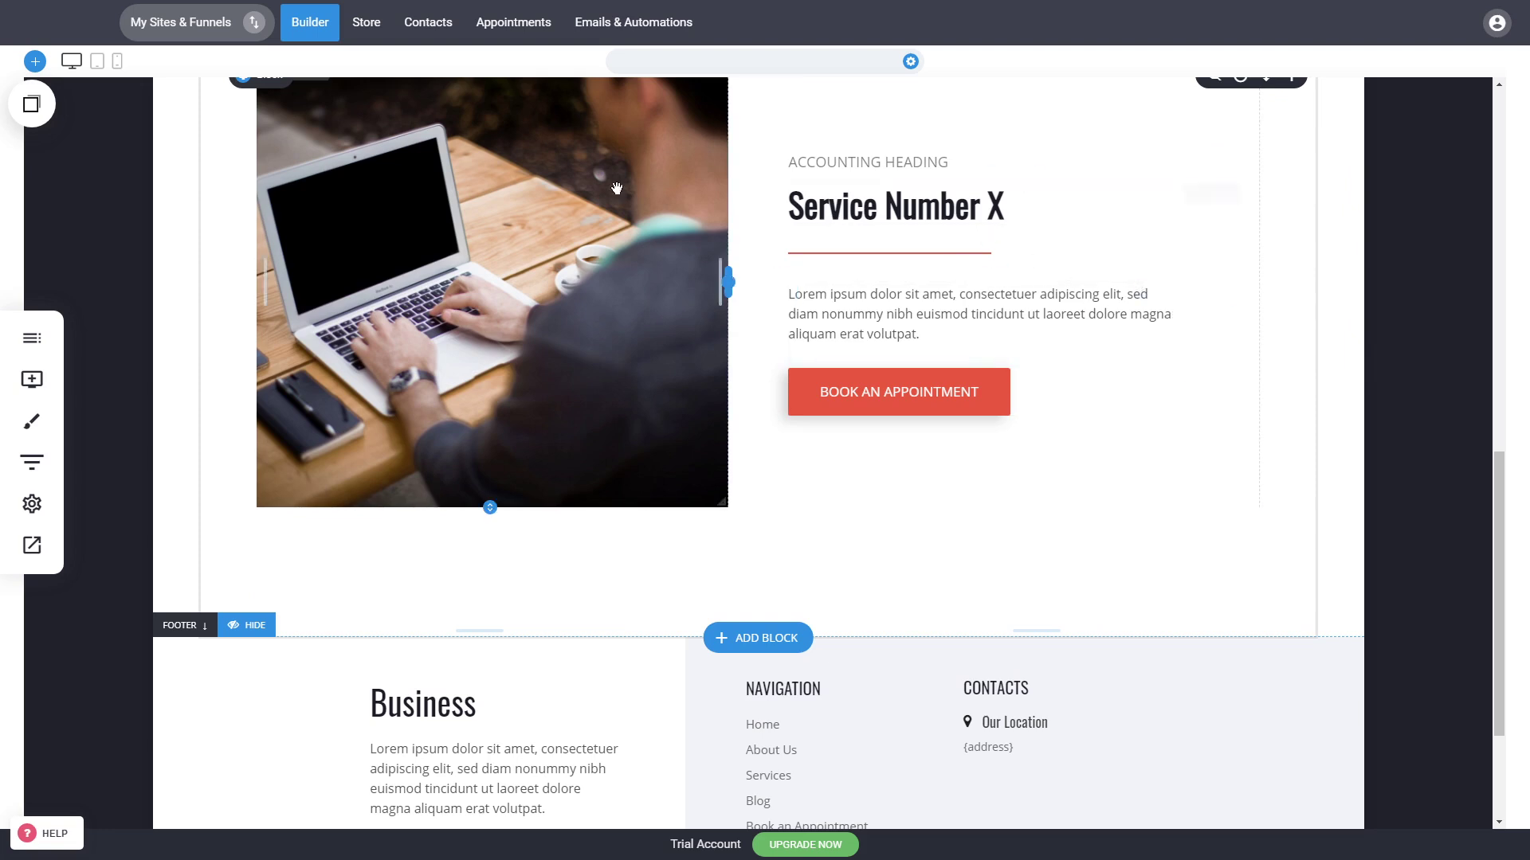
scroll(1093, 325, "up", 4)
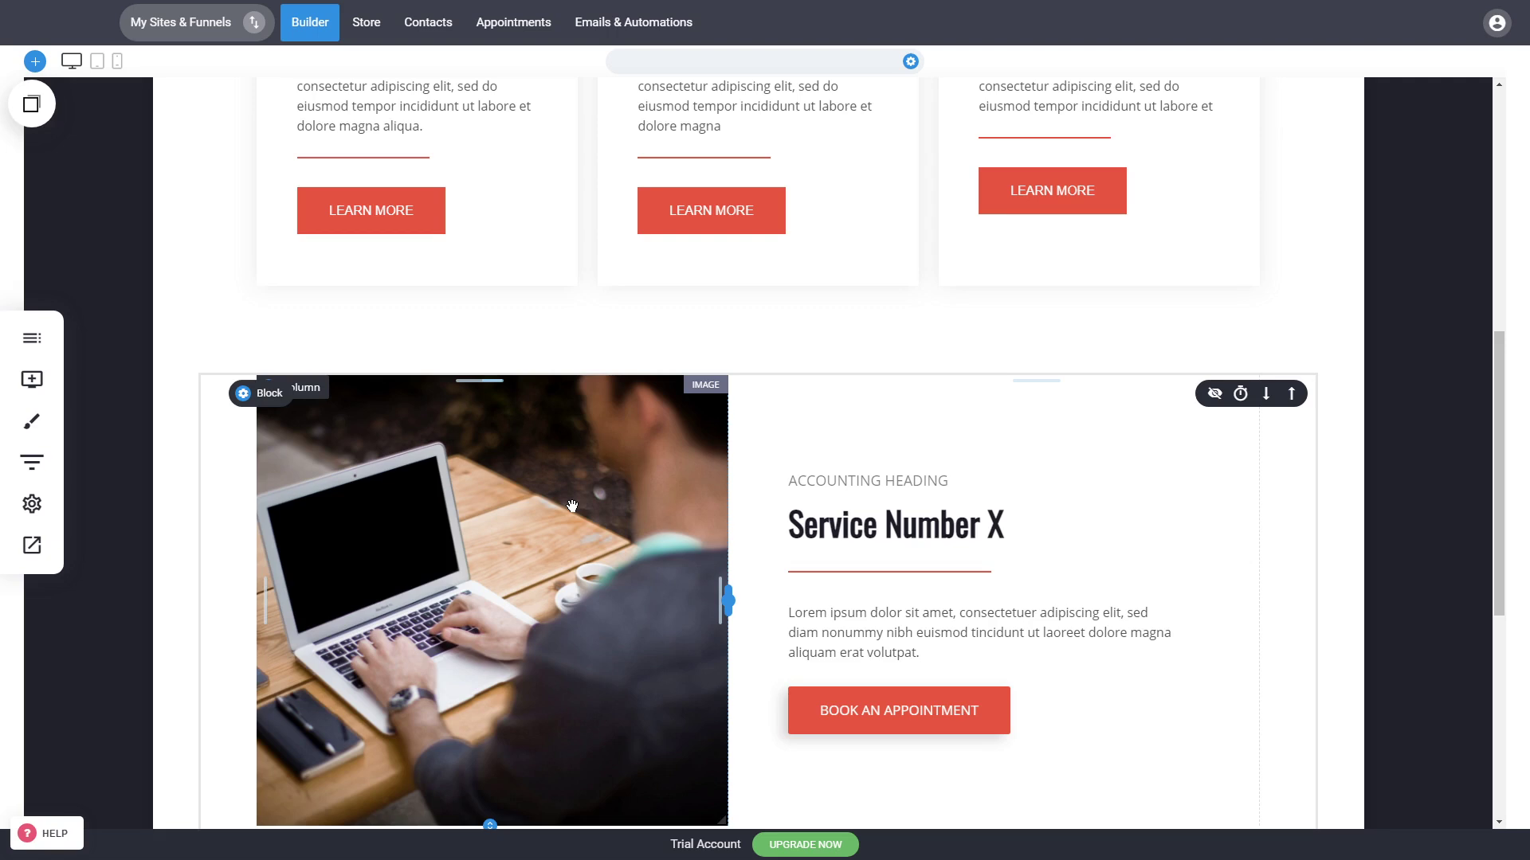
scroll(572, 507, "up", 5)
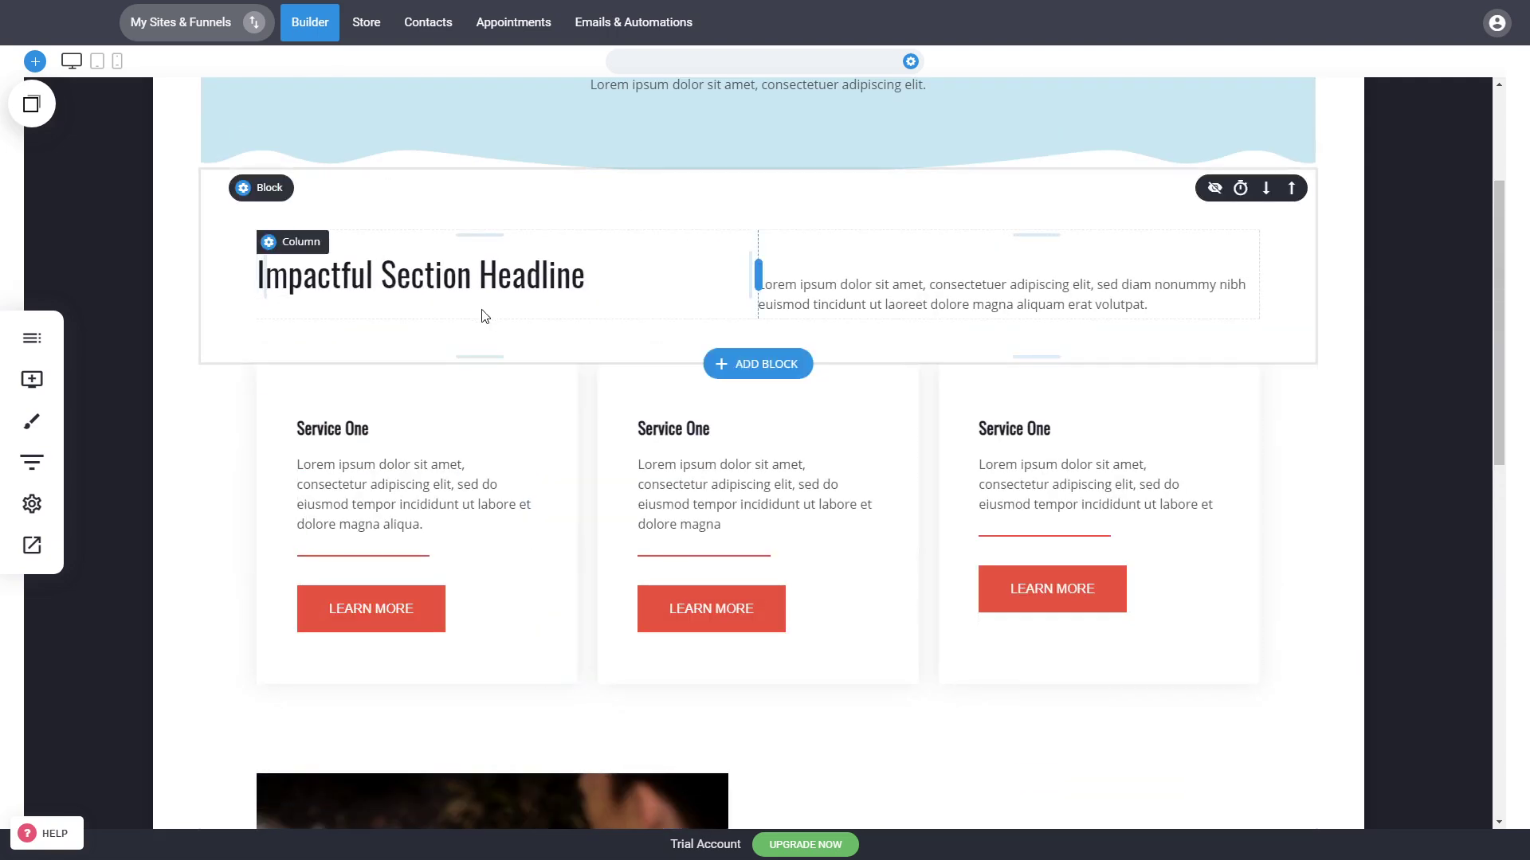
scroll(486, 316, "up", 3)
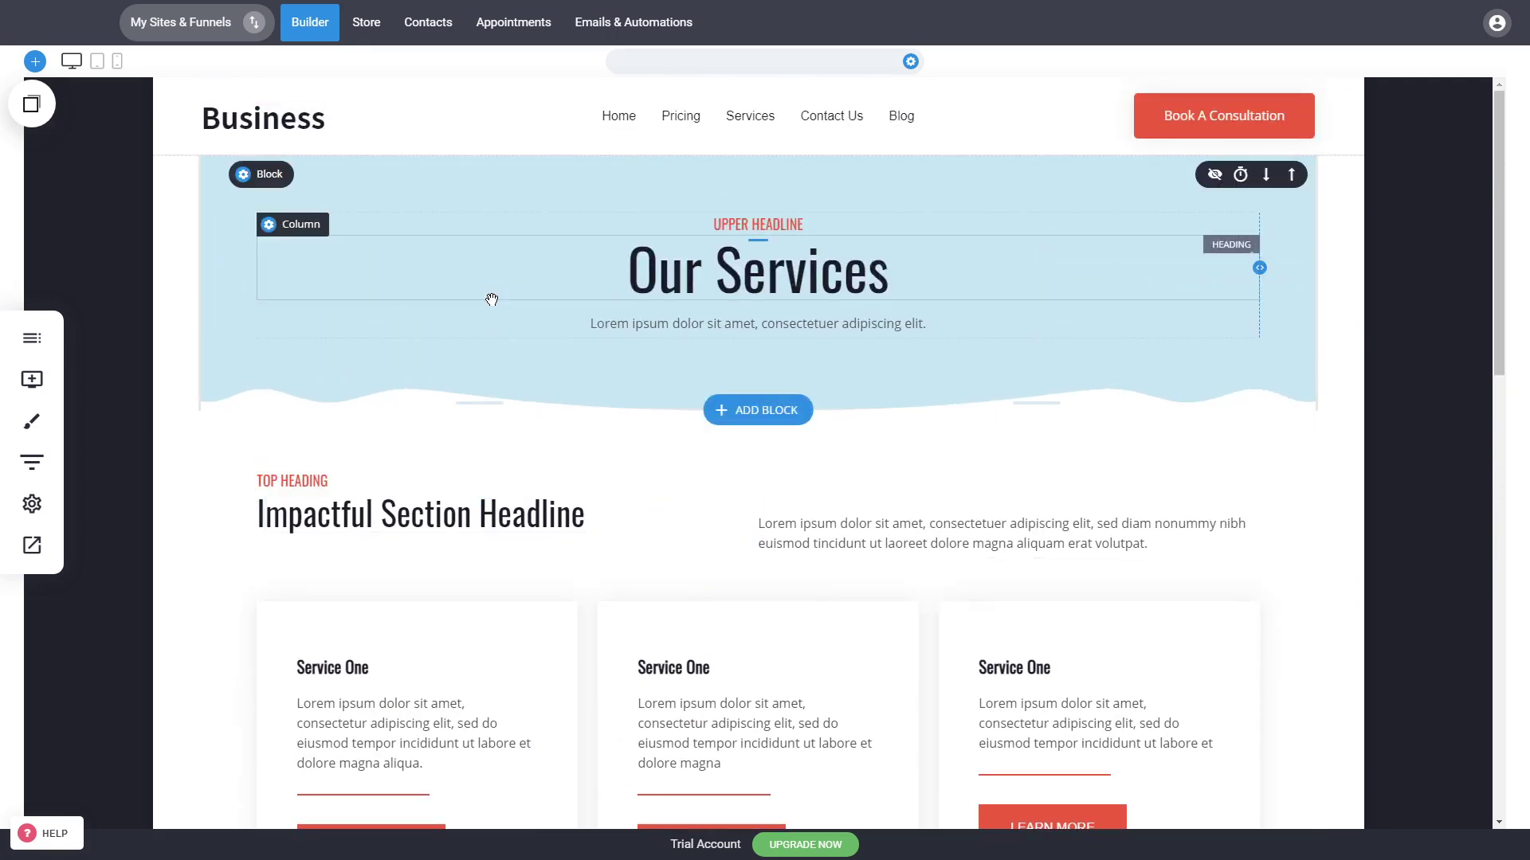
scroll(478, 287, "down", 4)
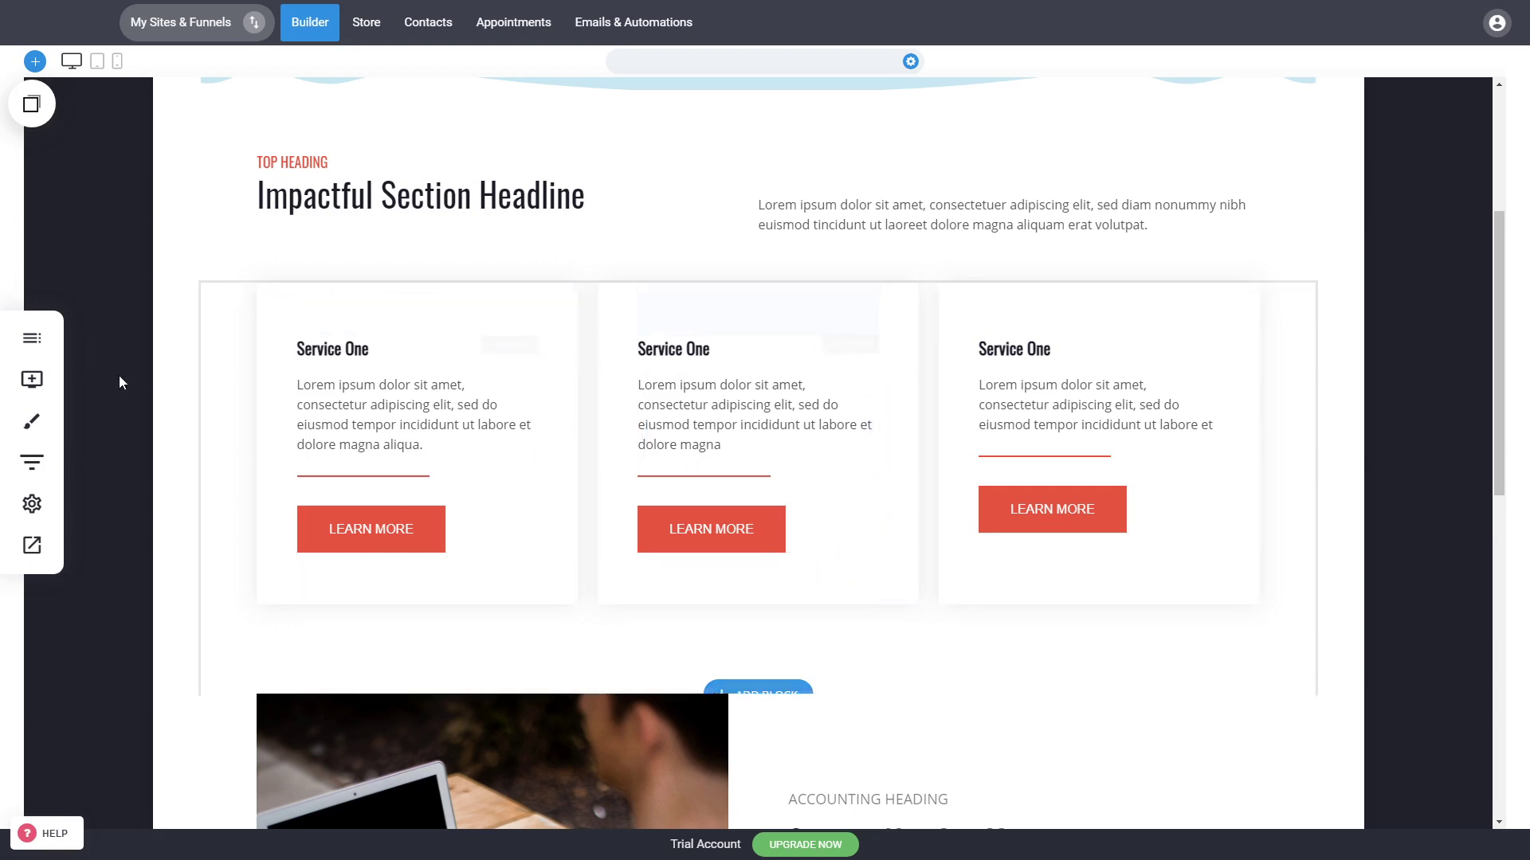
Step: Open the Service Detailed Page and look through its content
left_click(41, 350)
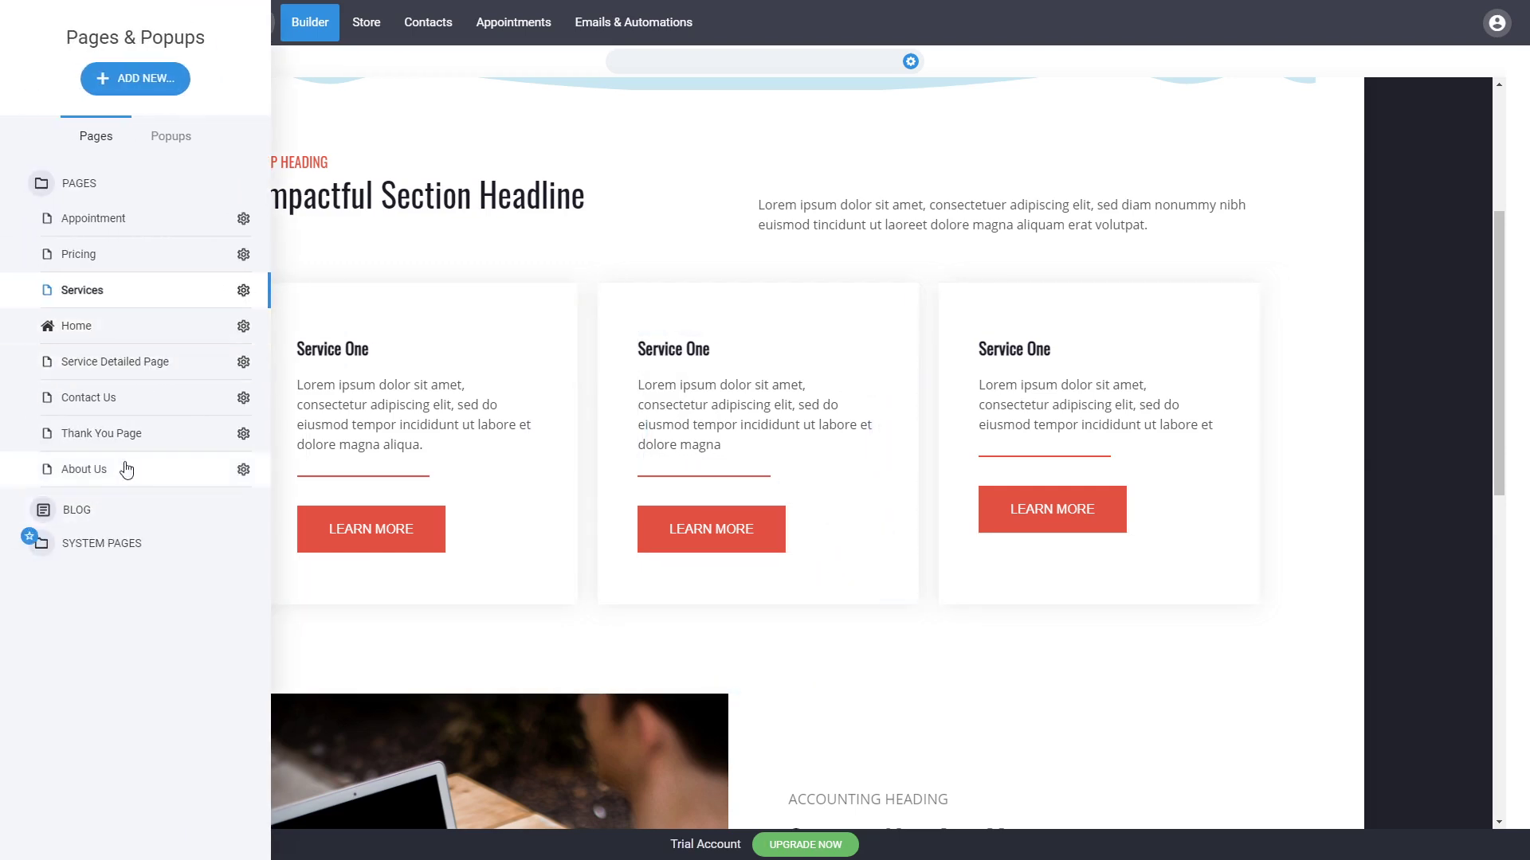
left_click(153, 372)
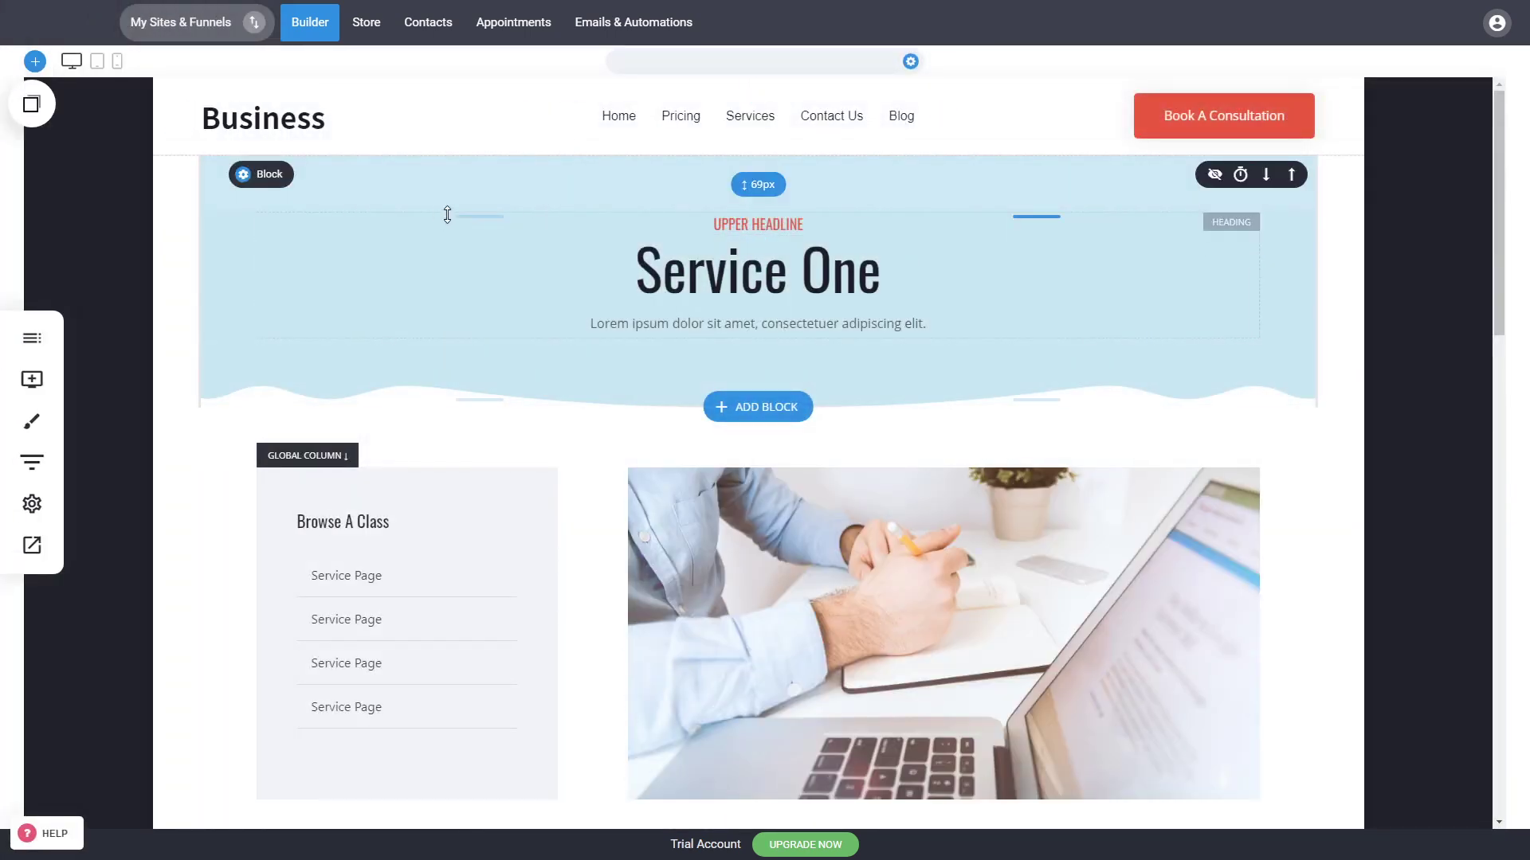
scroll(916, 271, "down", 8)
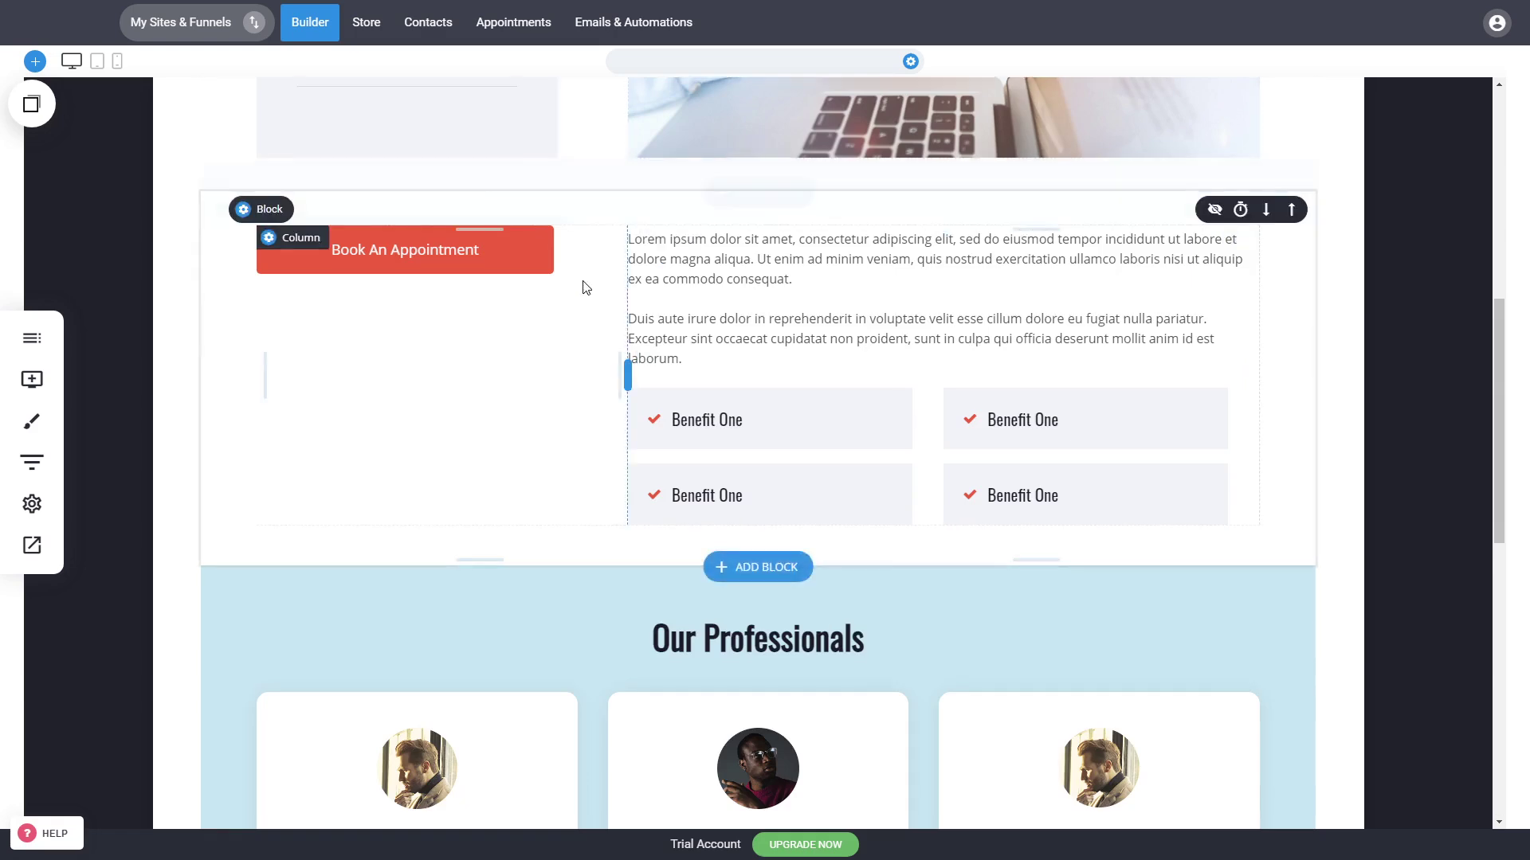
scroll(981, 356, "down", 9)
scroll(977, 523, "up", 17)
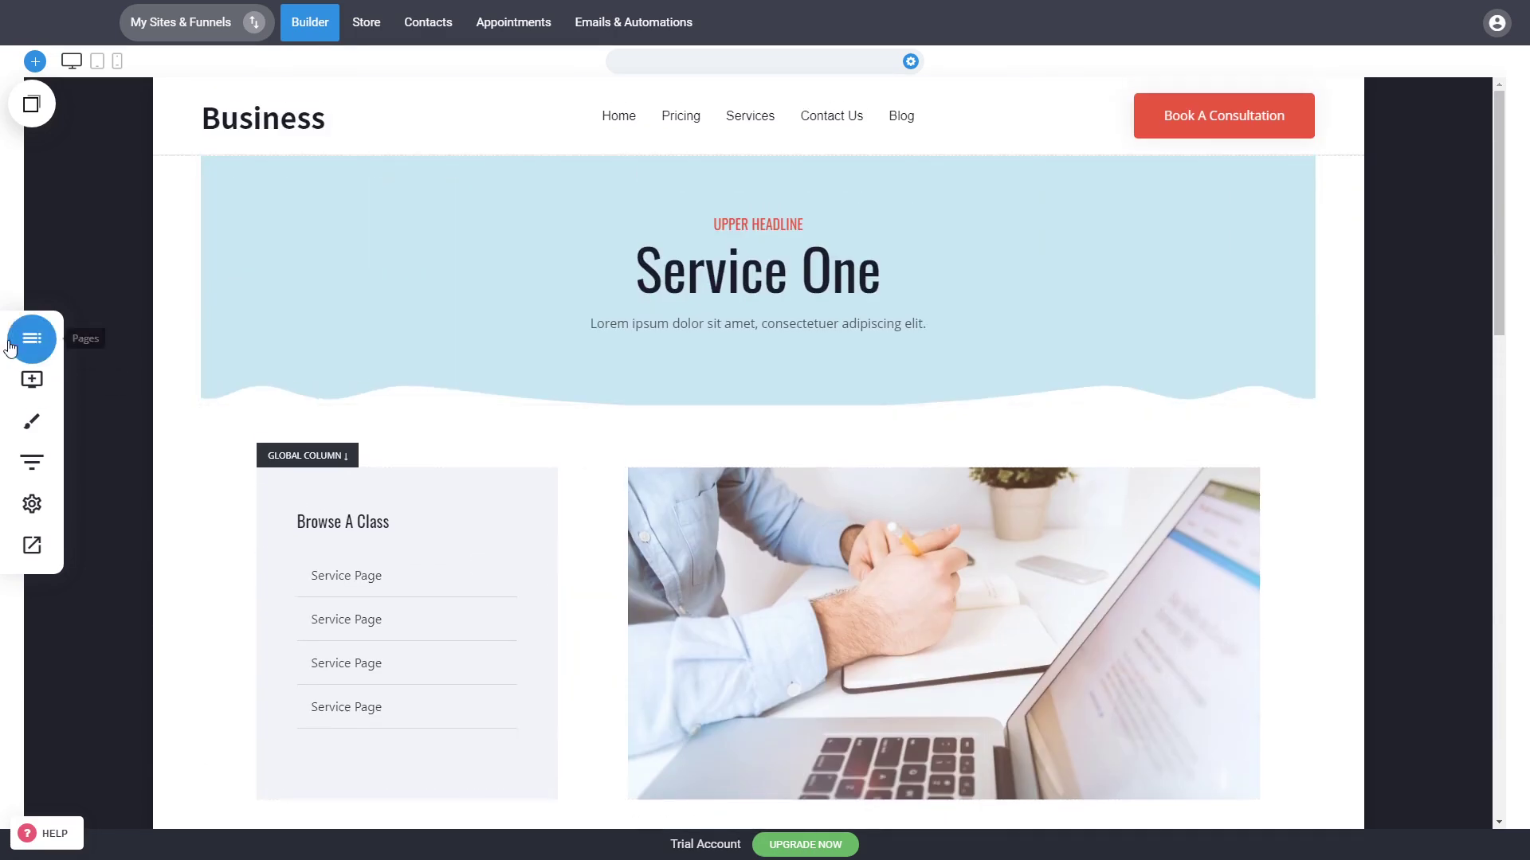
Step: Duplicate the Service Detailed Page
left_click(10, 347)
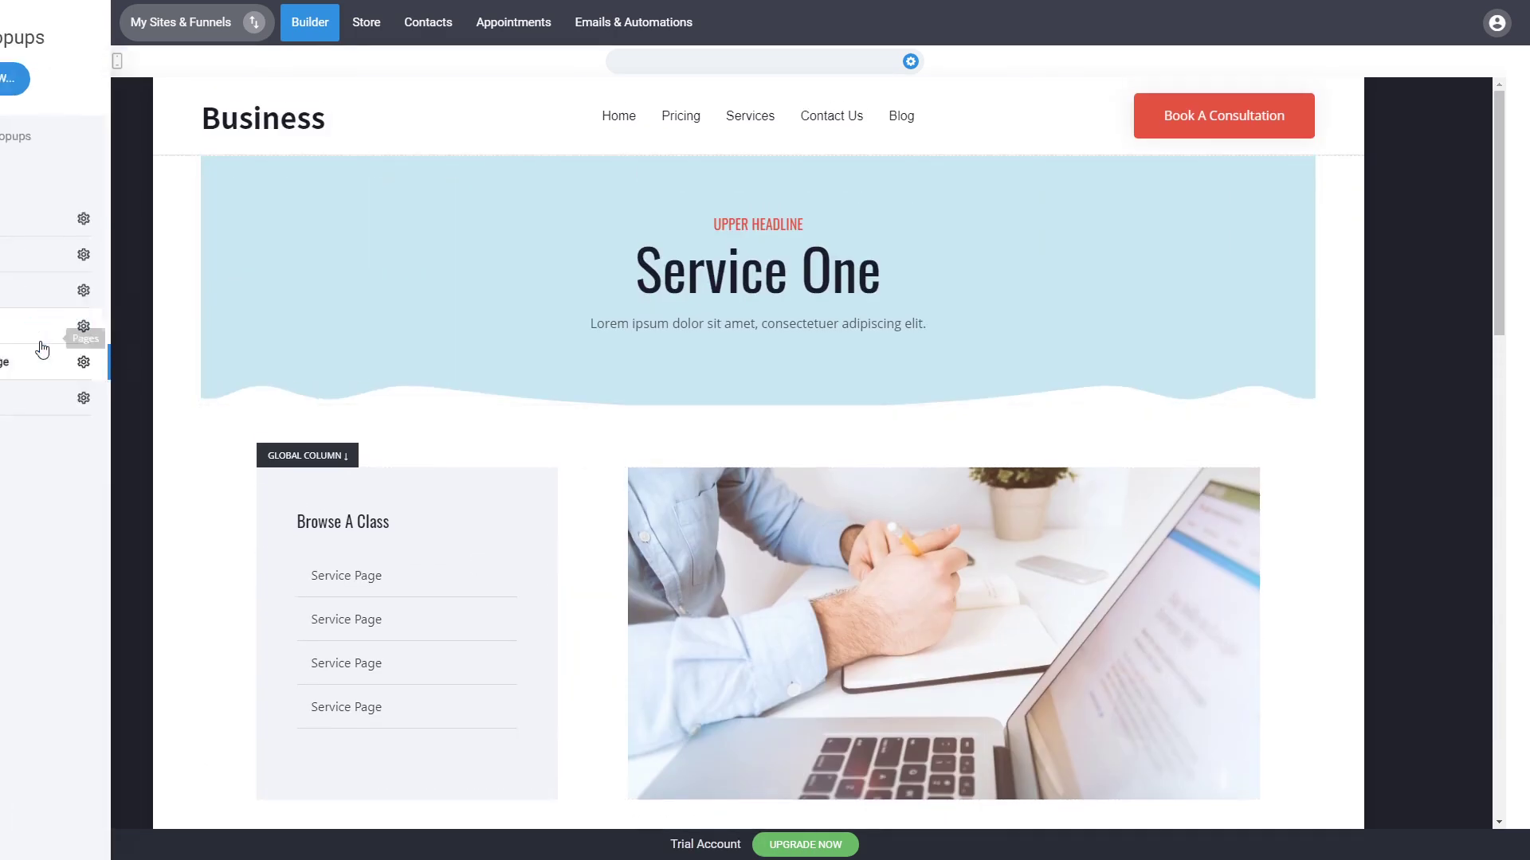
left_click(243, 368)
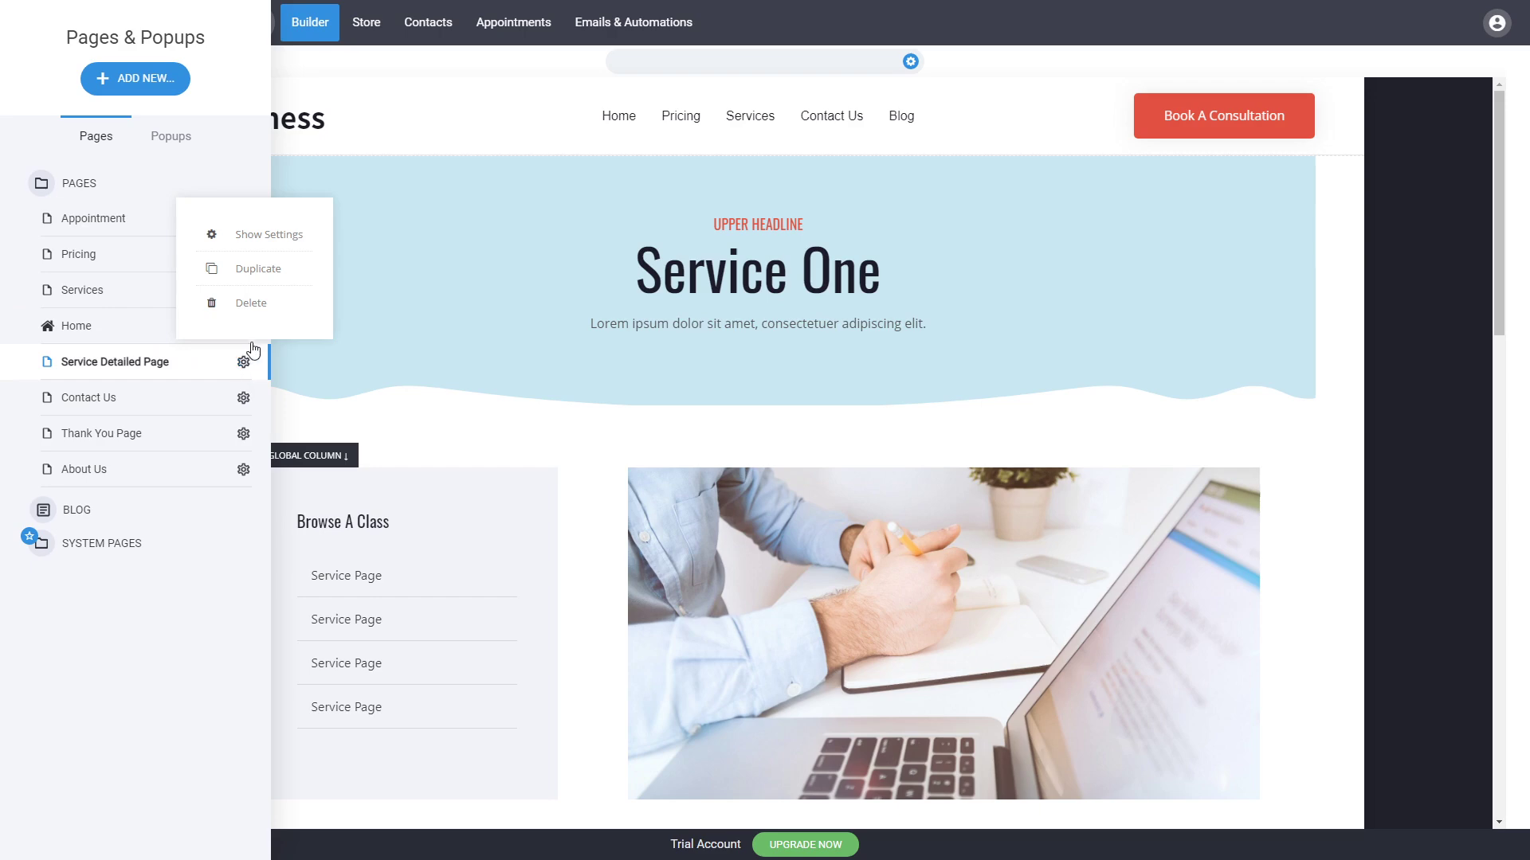
left_click(247, 271)
left_click(799, 399)
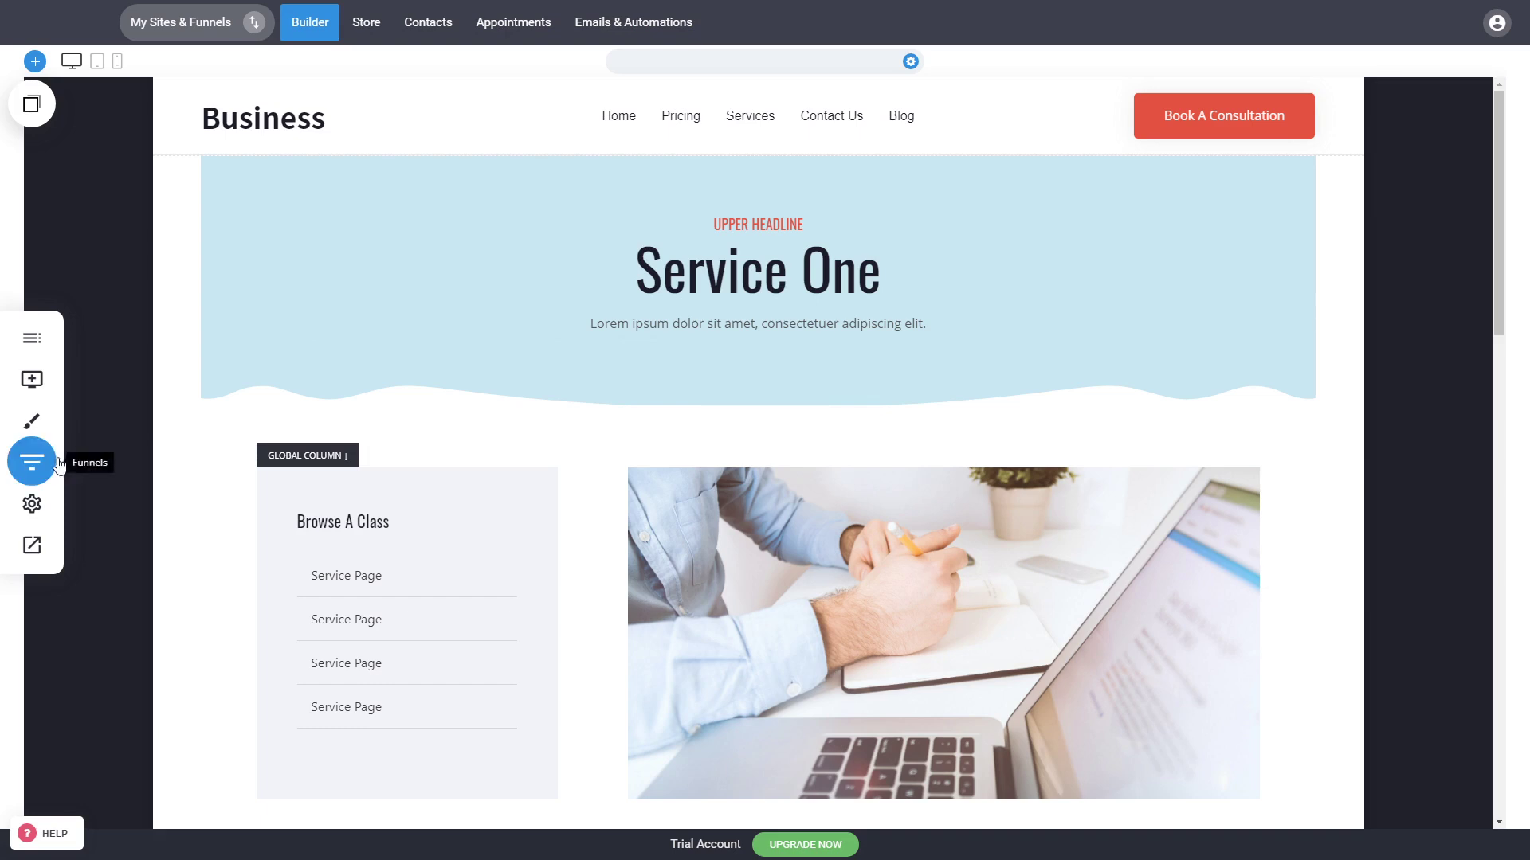
Step: Delete the duplicated Service Detailed Page from the pages list
left_click(31, 338)
left_click(243, 505)
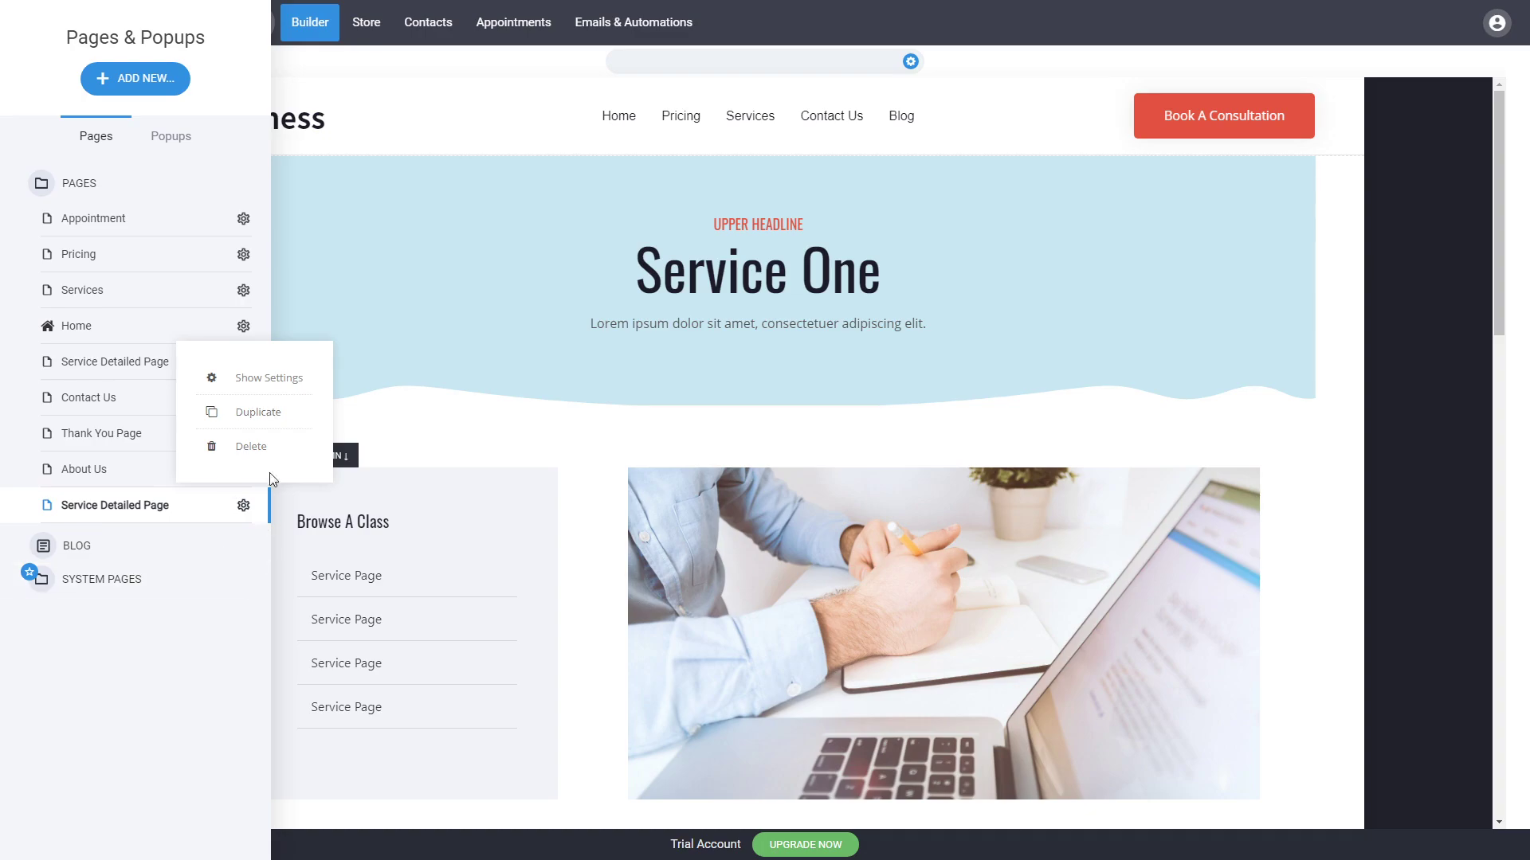
left_click(248, 447)
left_click(862, 383)
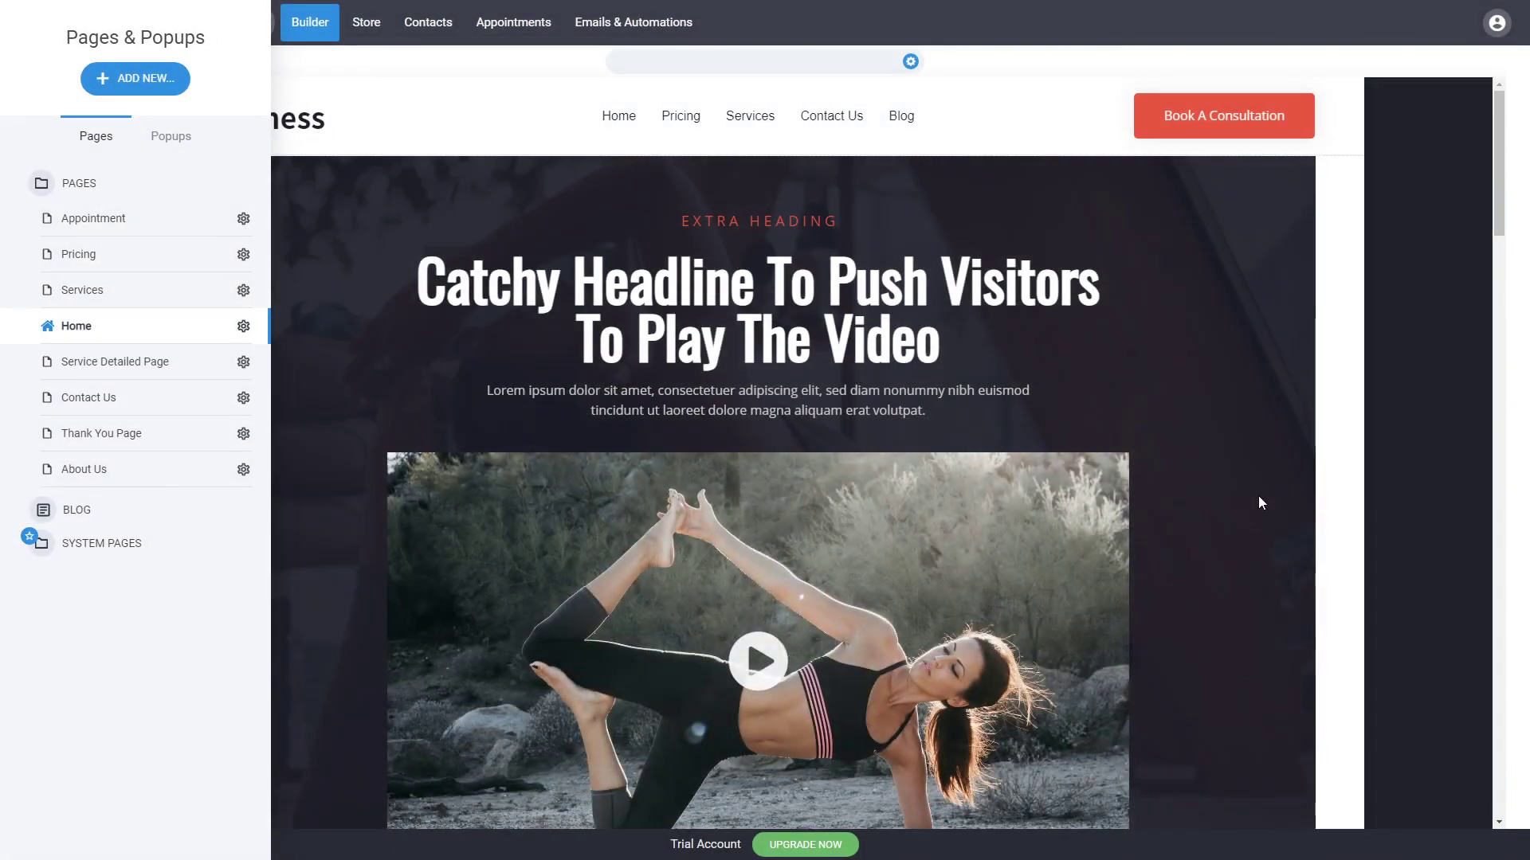
left_click(1259, 497)
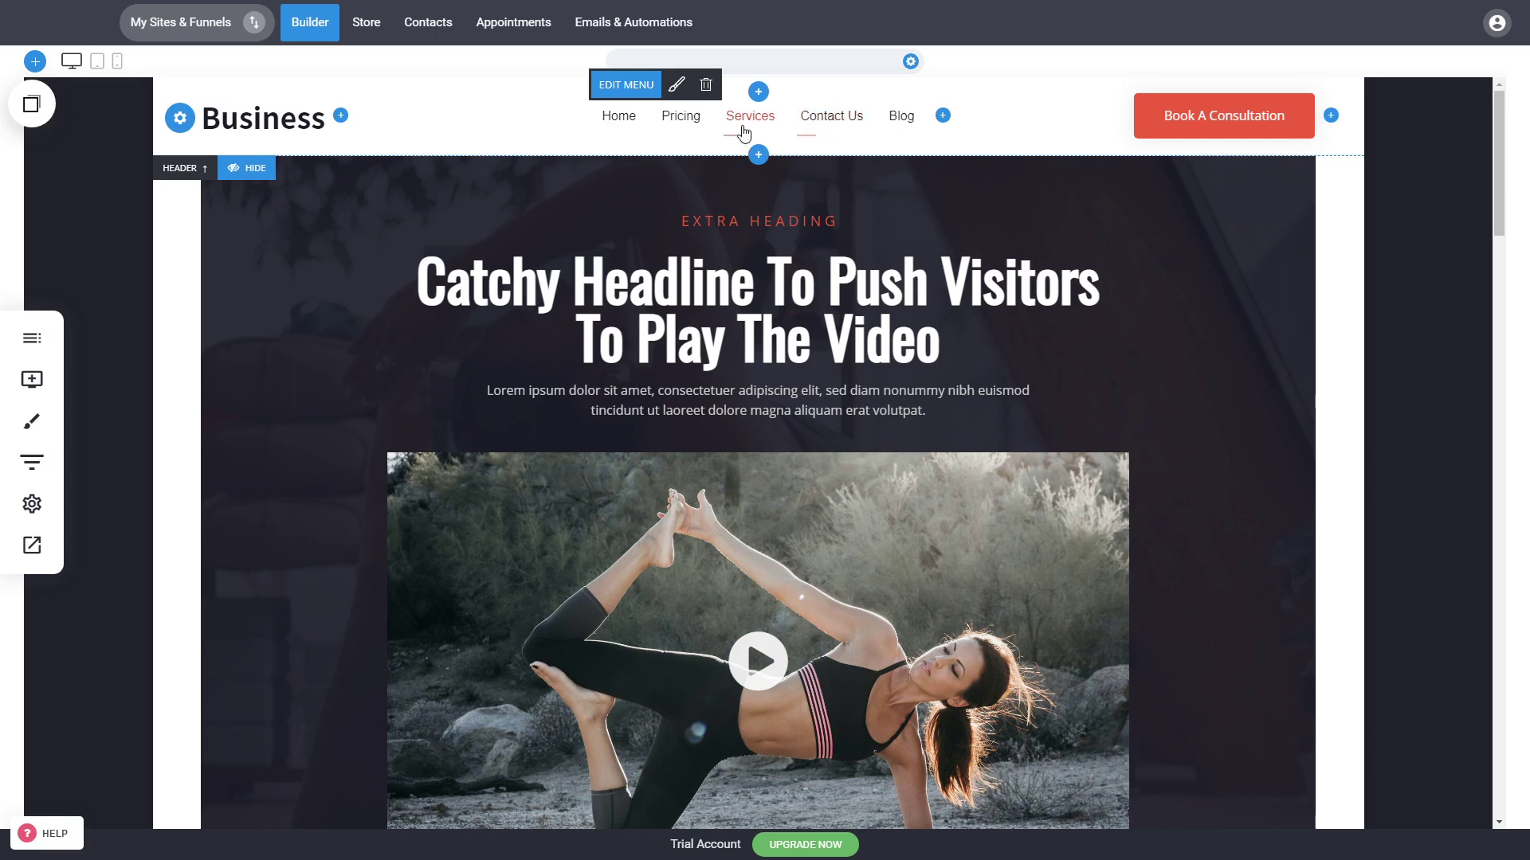
Step: Add a new header menu item linking to the Service Detailed Page
left_click(641, 89)
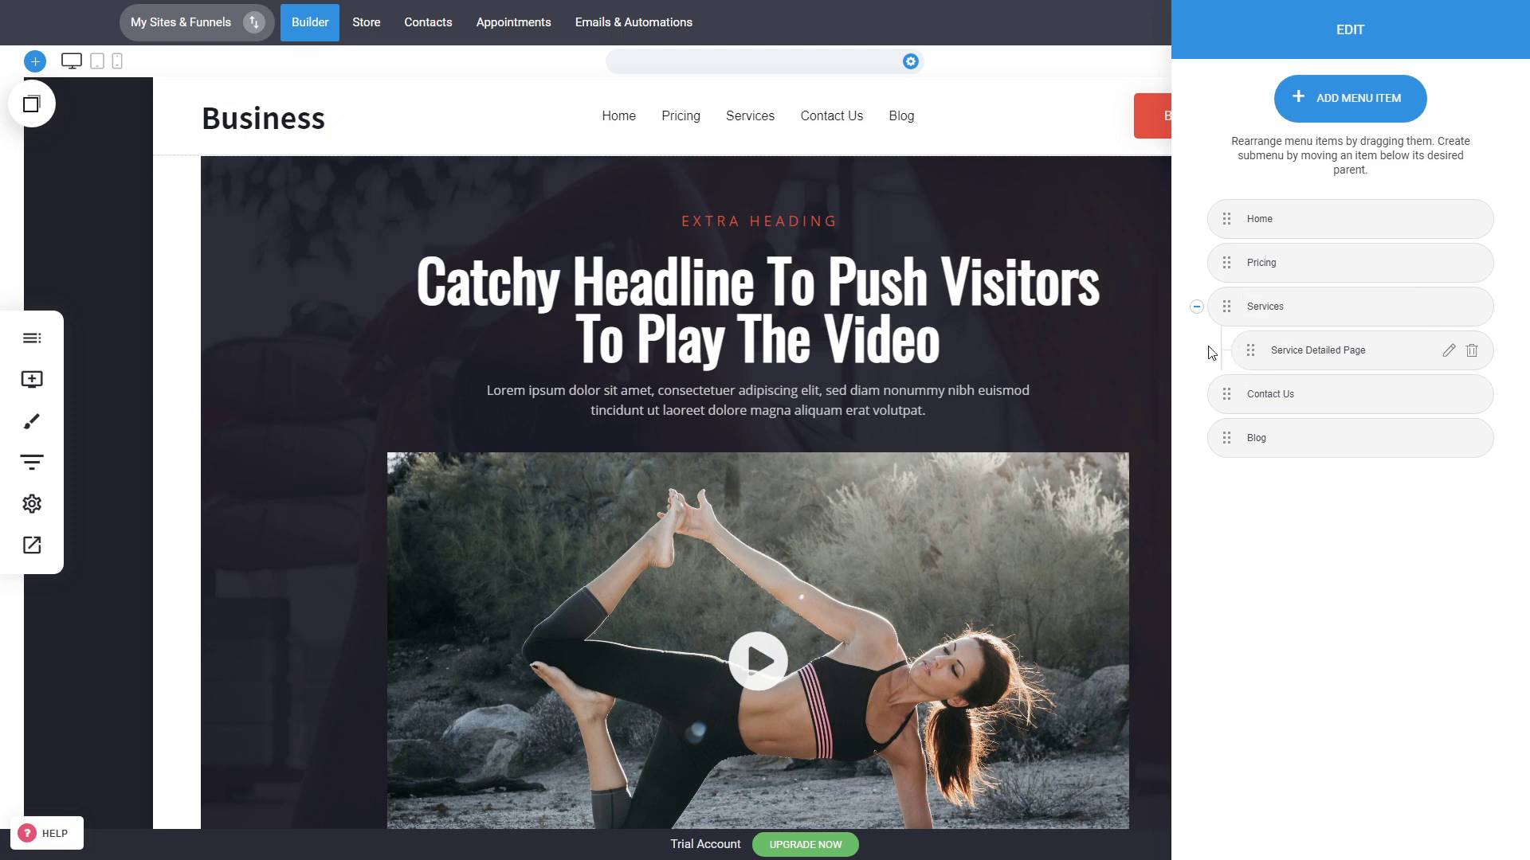
left_click(1352, 118)
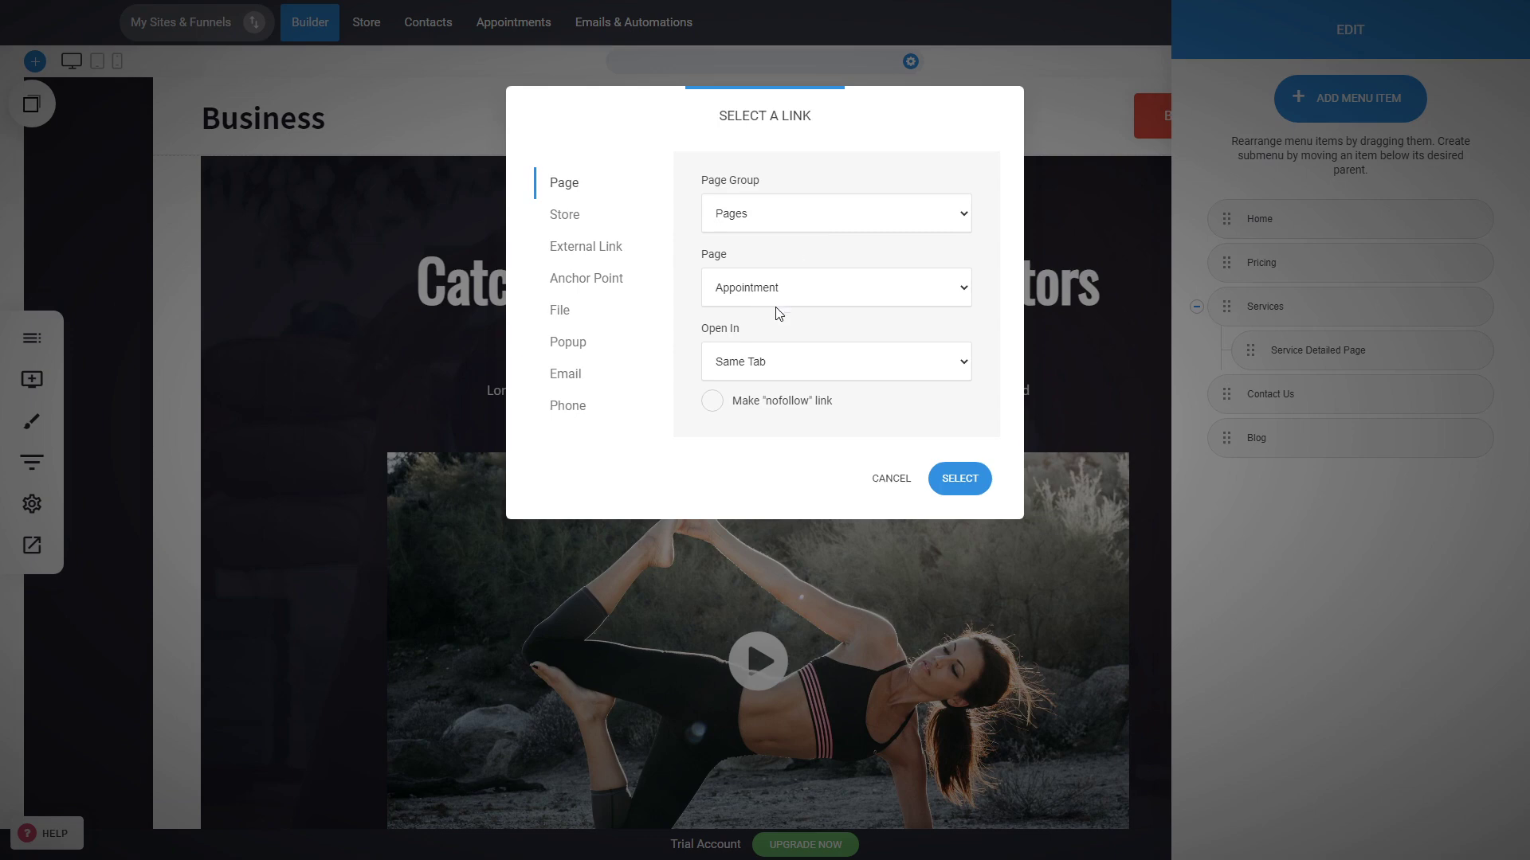
left_click(780, 373)
left_click(960, 479)
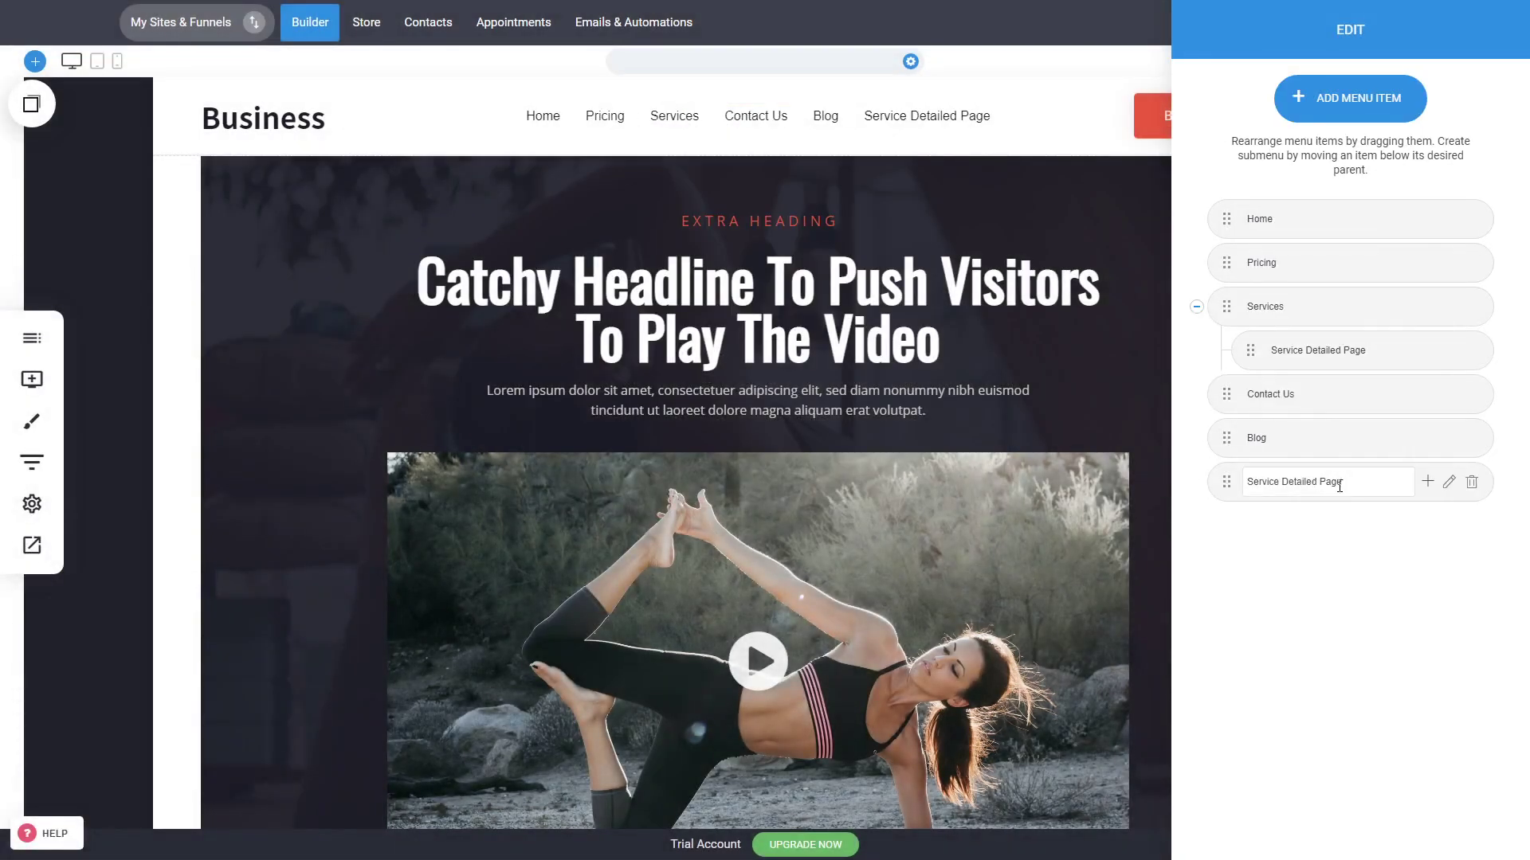
Step: Rename the new menu item to Service Detailed Page 2 and nest it under Services
left_click(1372, 493)
type("2")
key("Return")
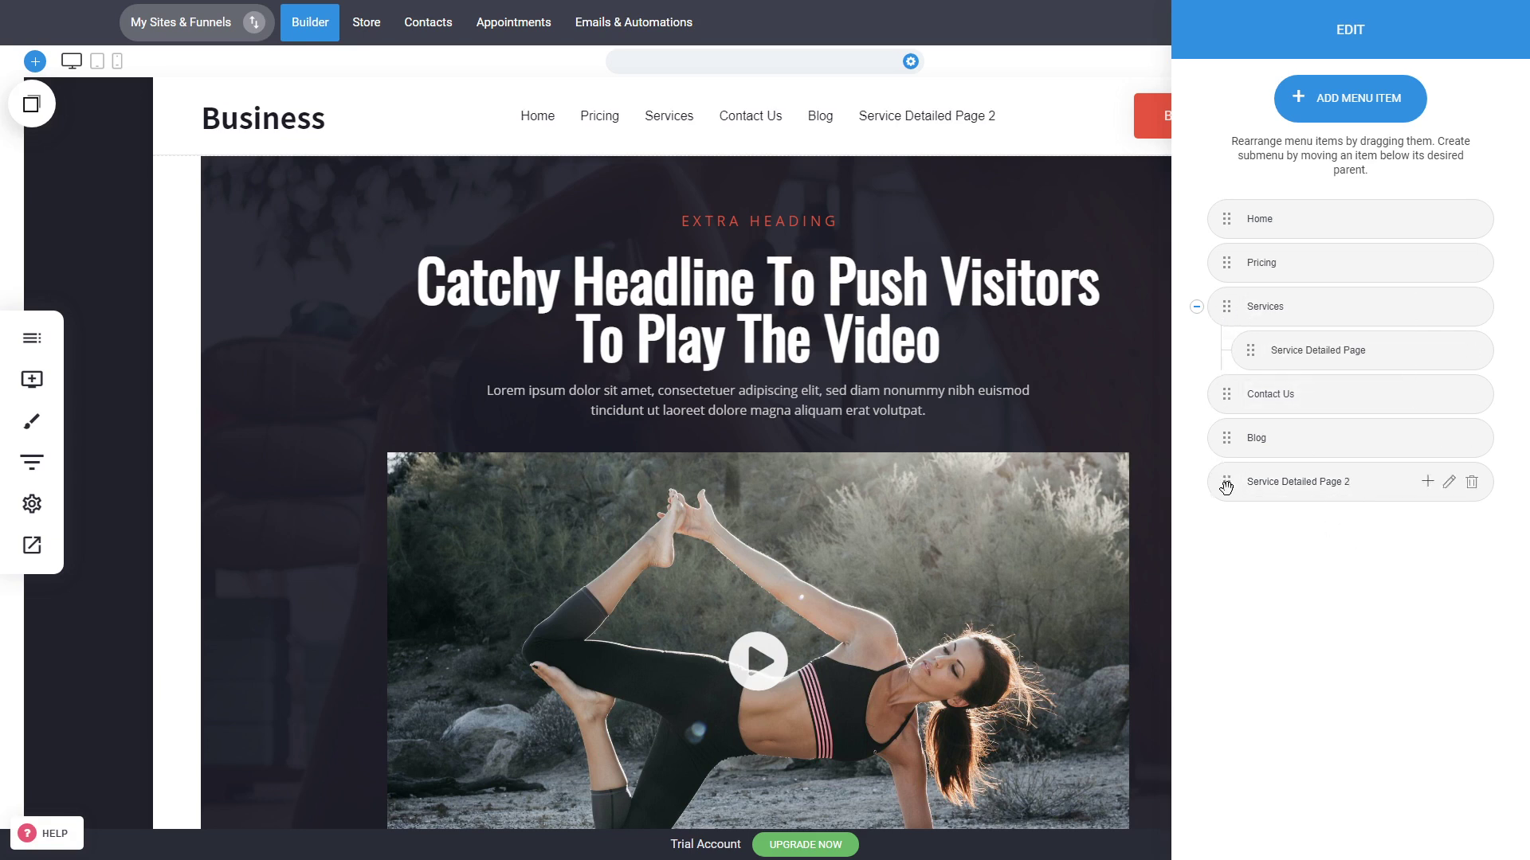
left_click_drag(1227, 486, 1259, 400)
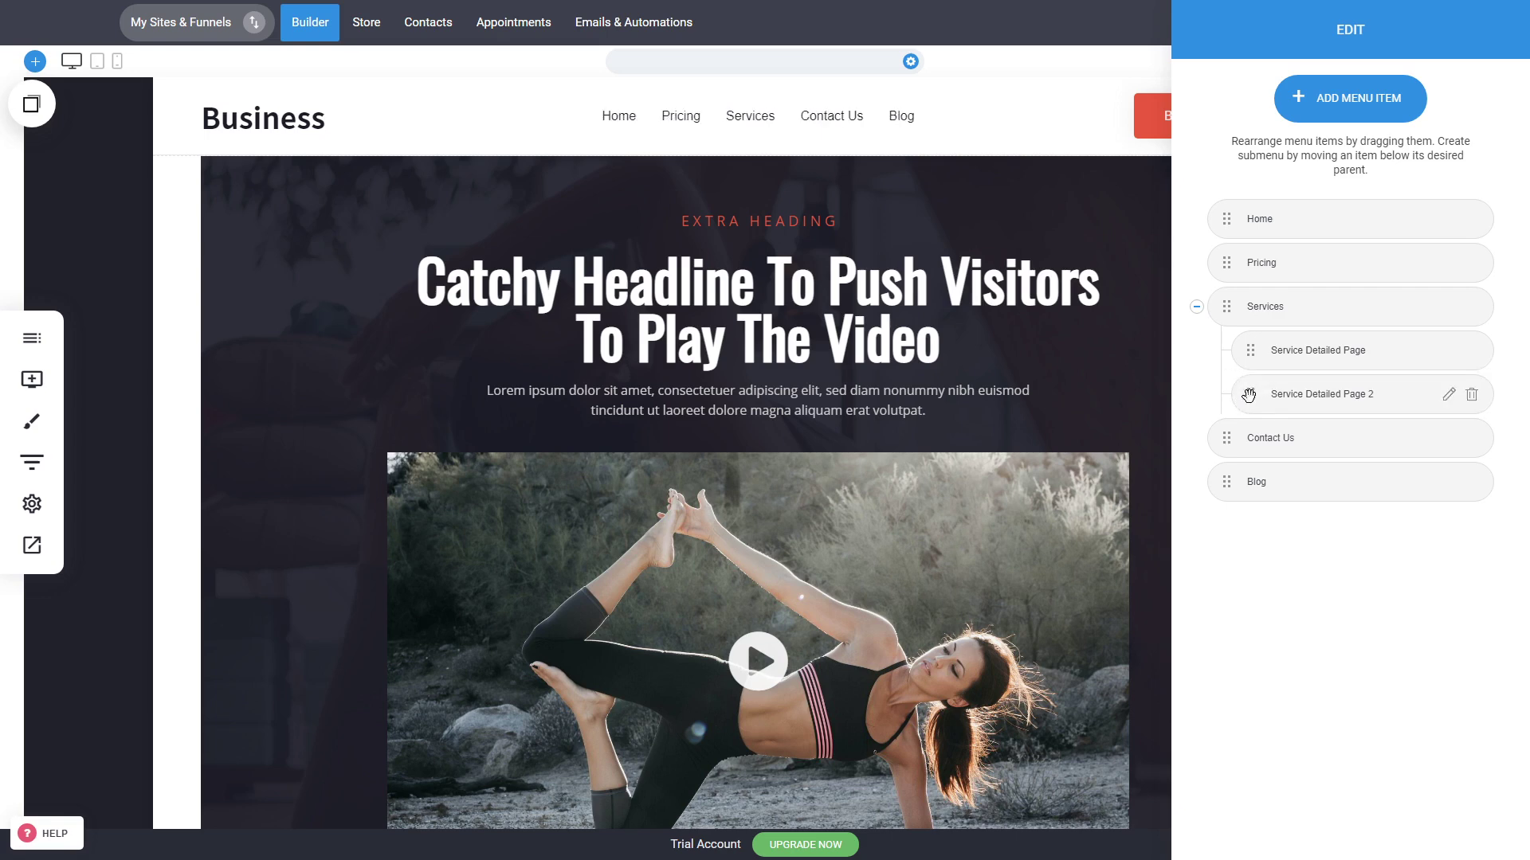
left_click(952, 311)
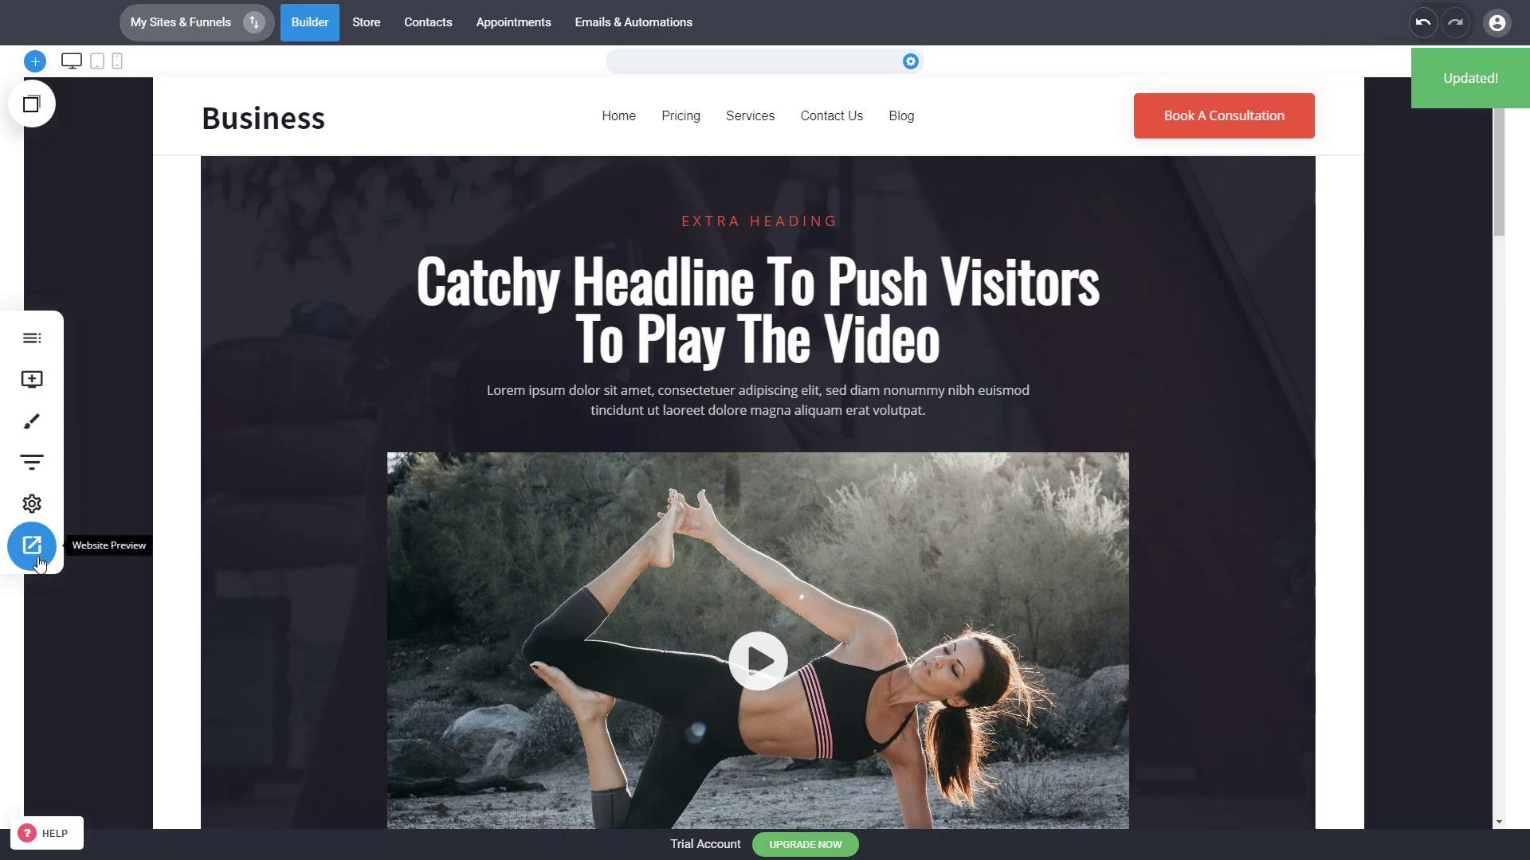
Step: Preview the website
left_click(38, 560)
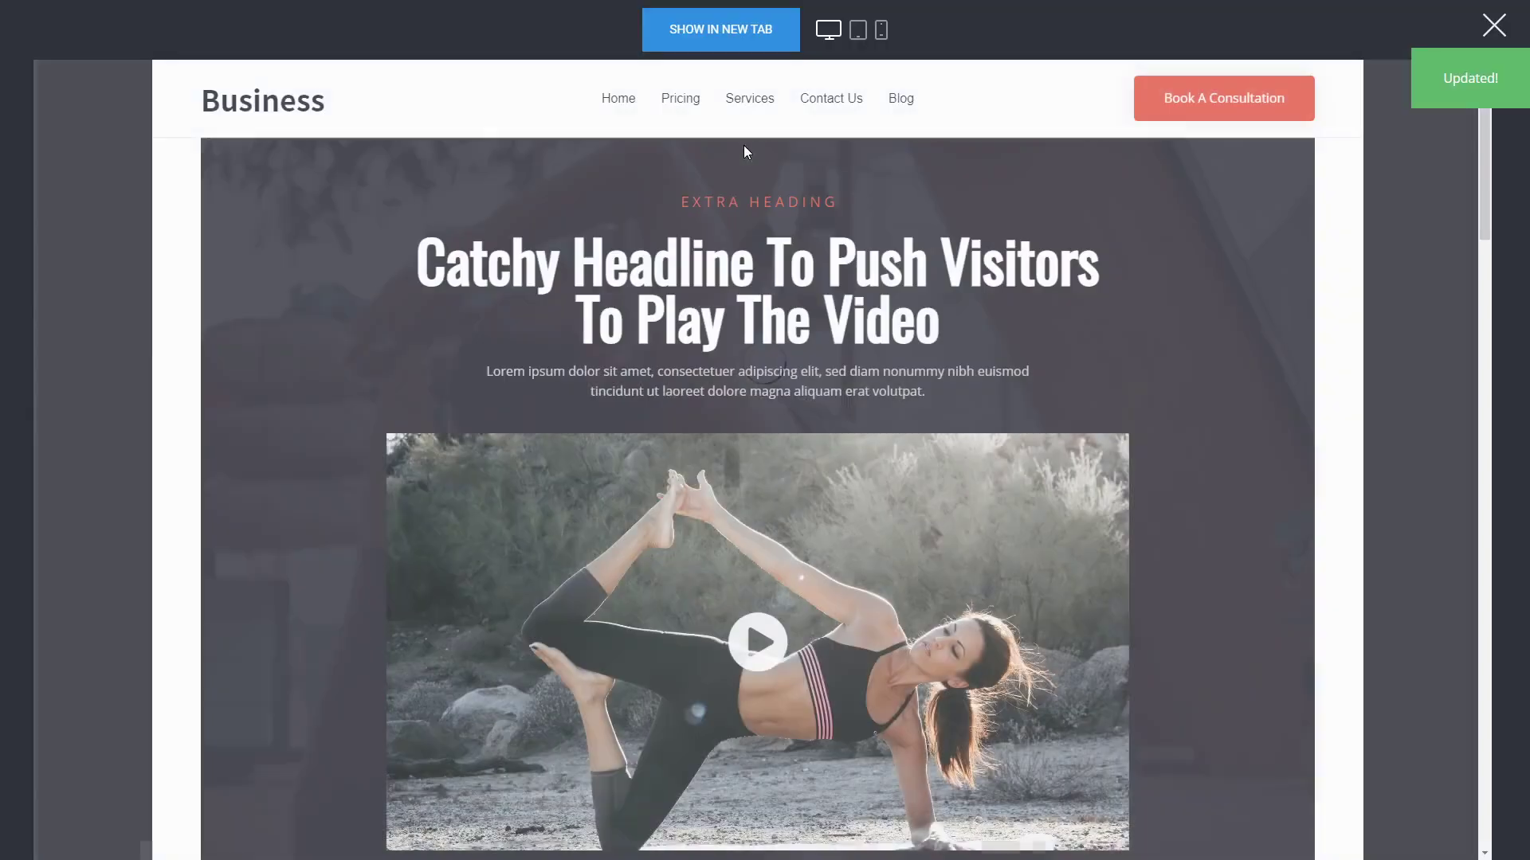
mouse_move(756, 110)
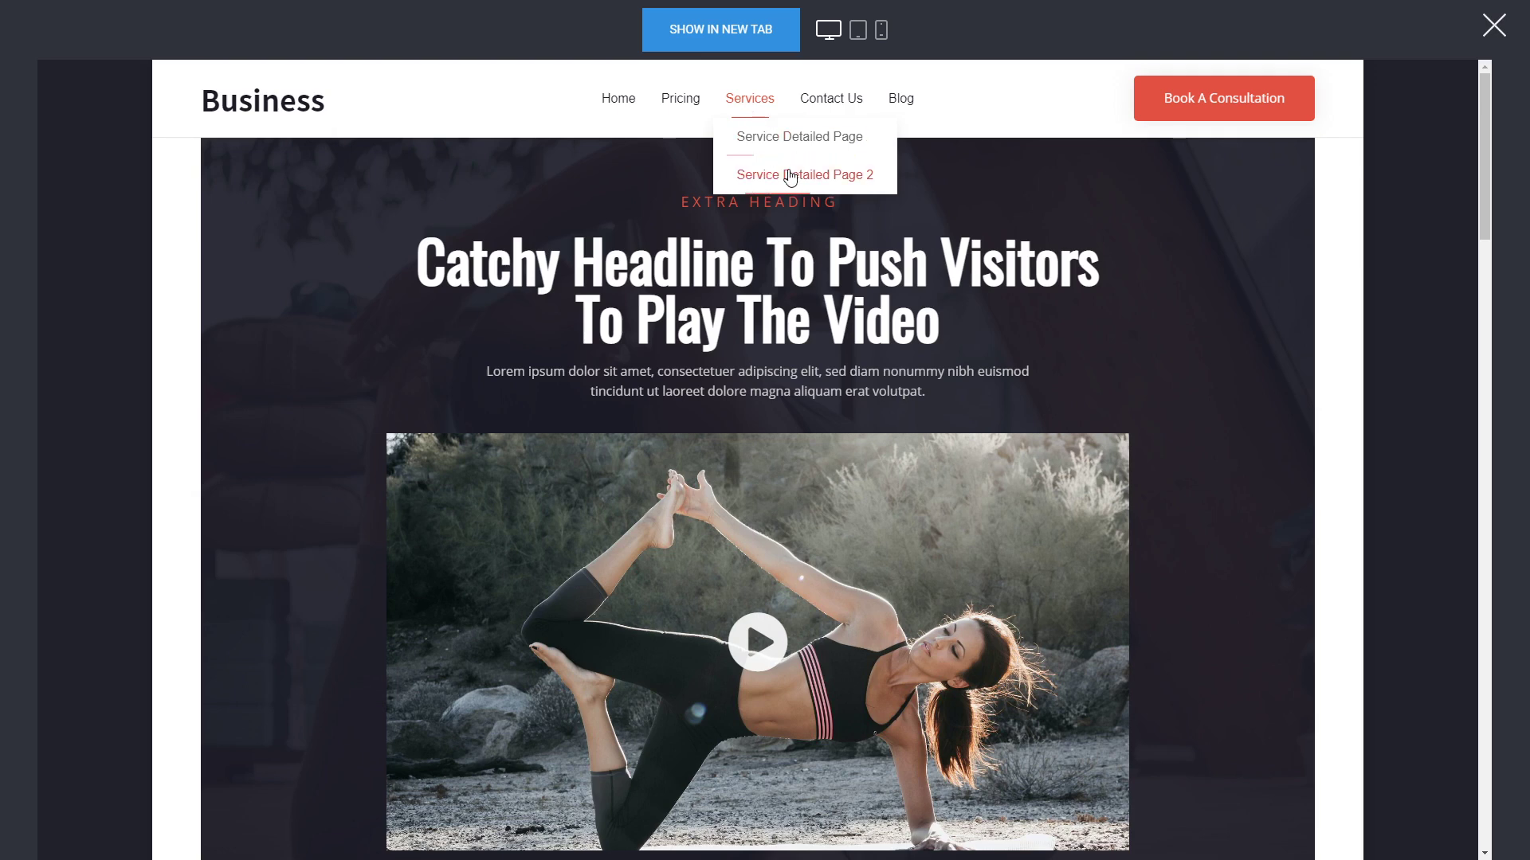
left_click(1494, 26)
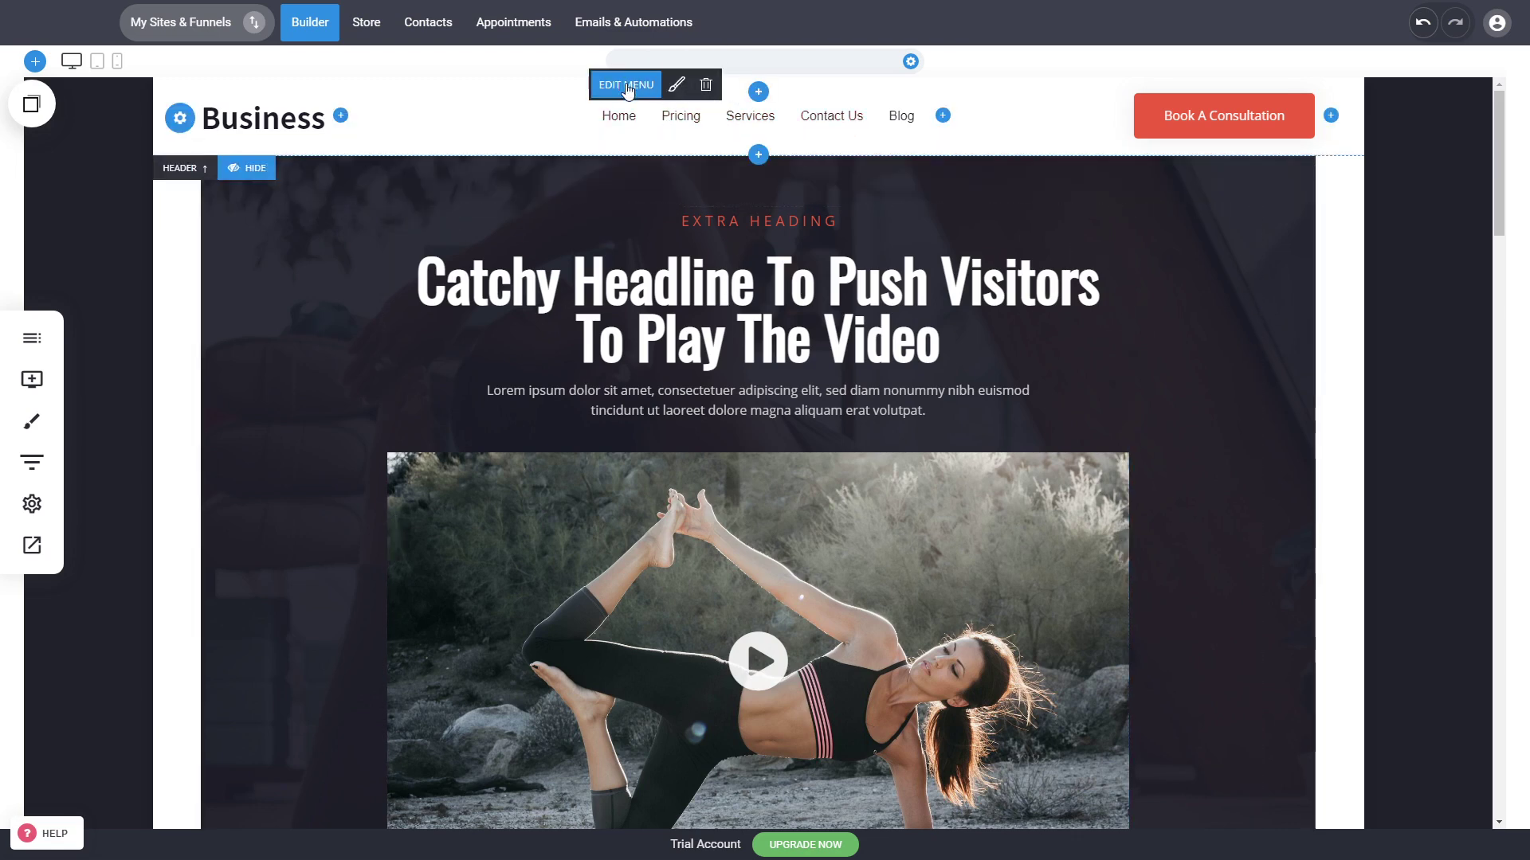
Step: Add a mega menu to the Pricing menu item, open its layout, close it and save
left_click(627, 86)
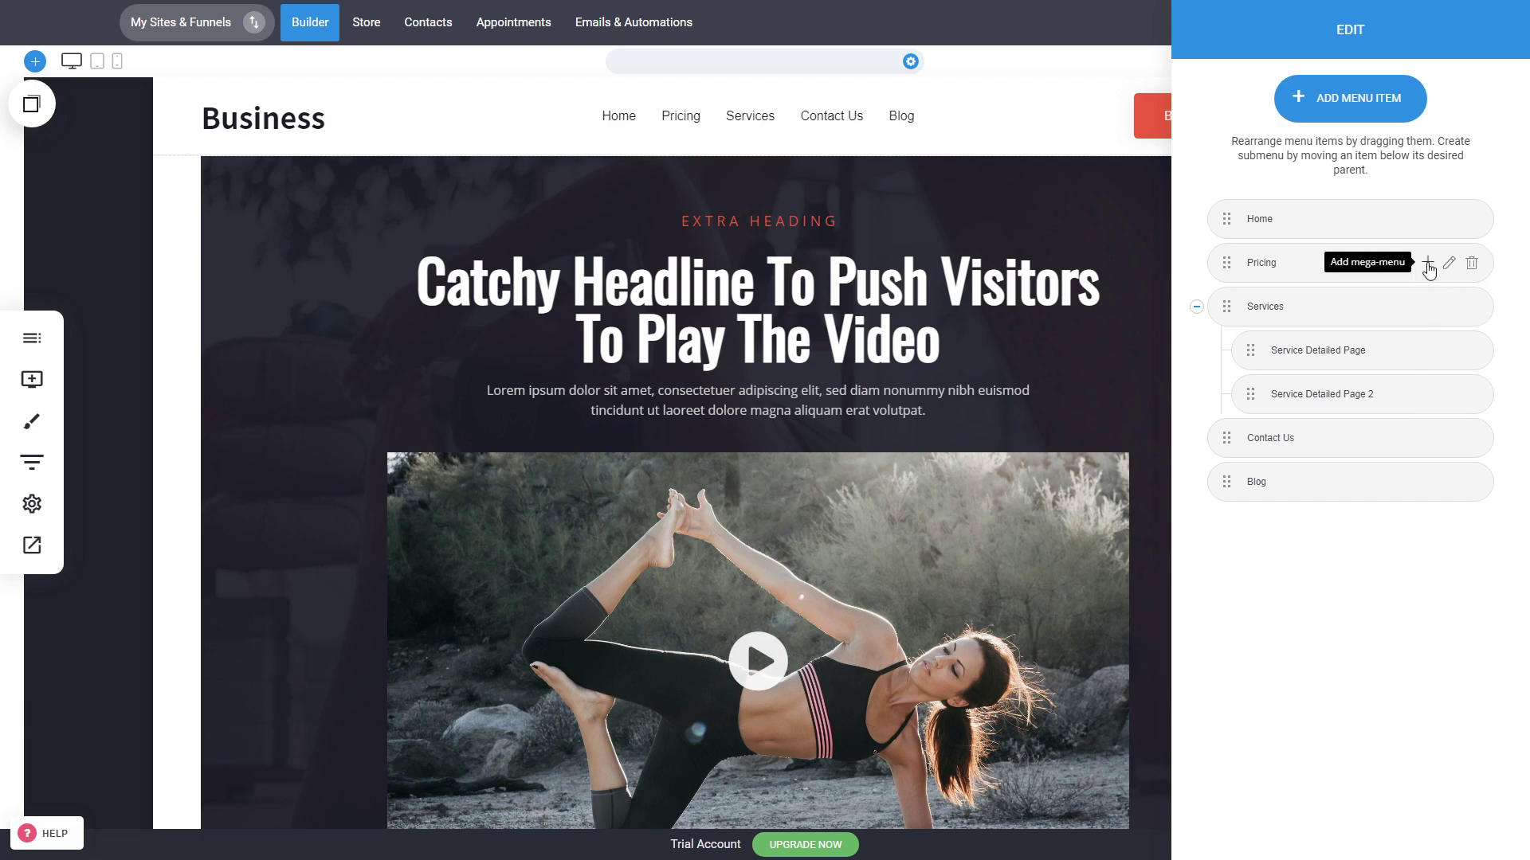
left_click(1427, 264)
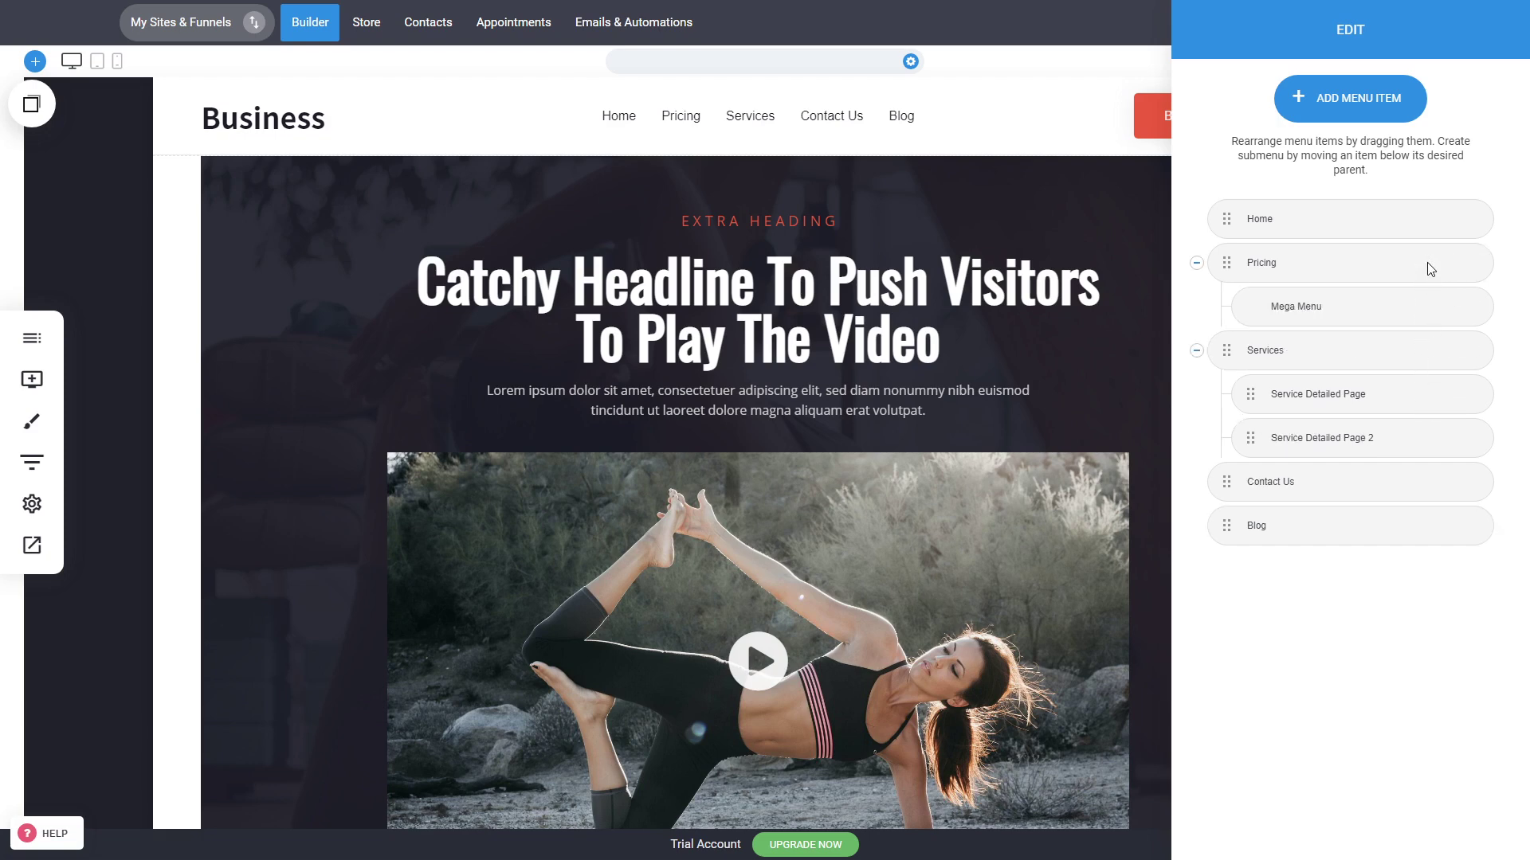
left_click(1447, 311)
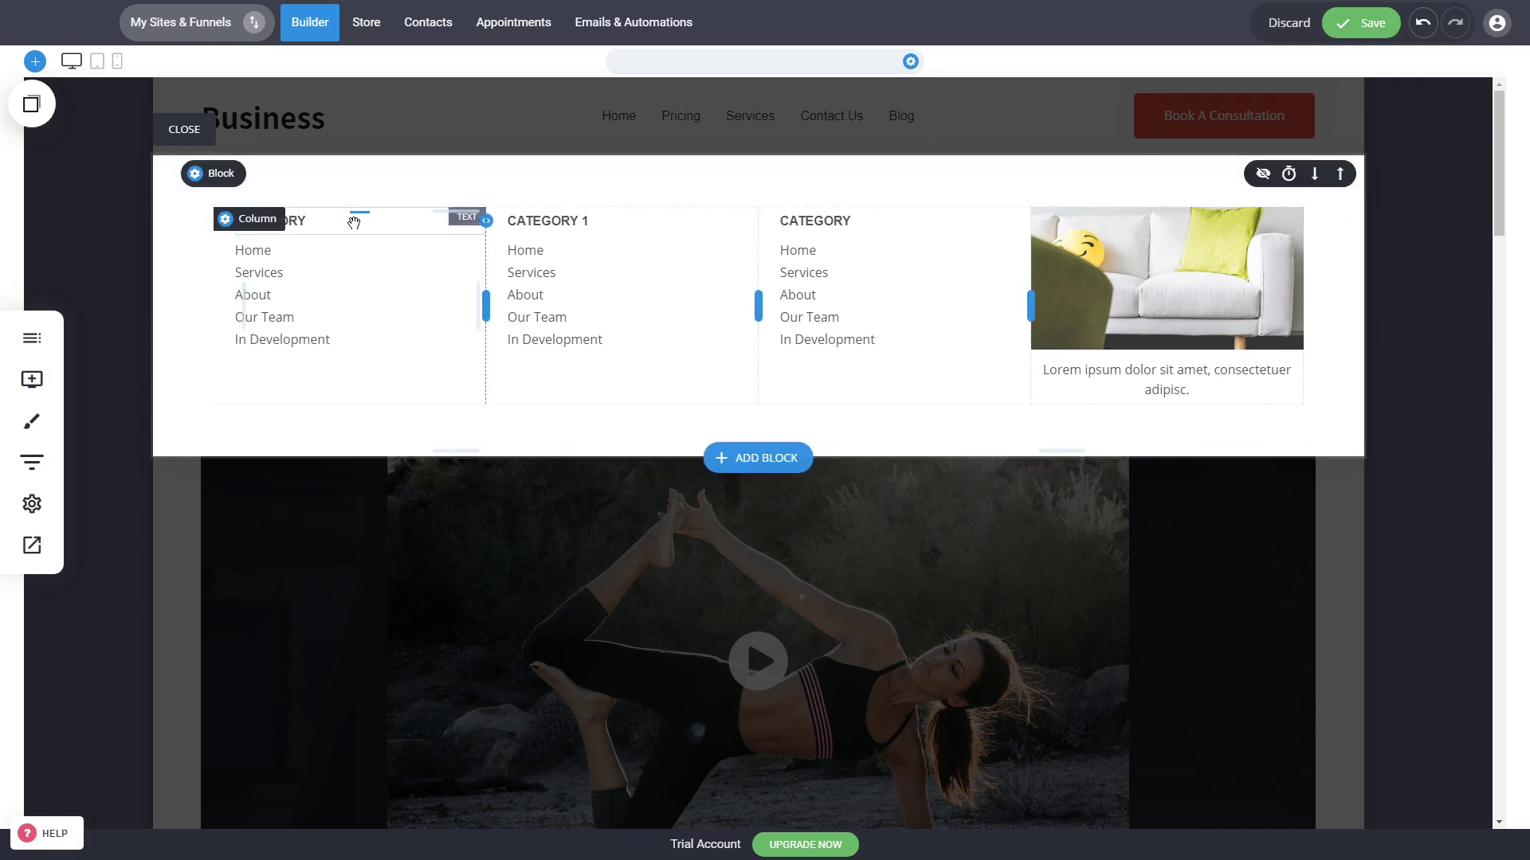
left_click(188, 131)
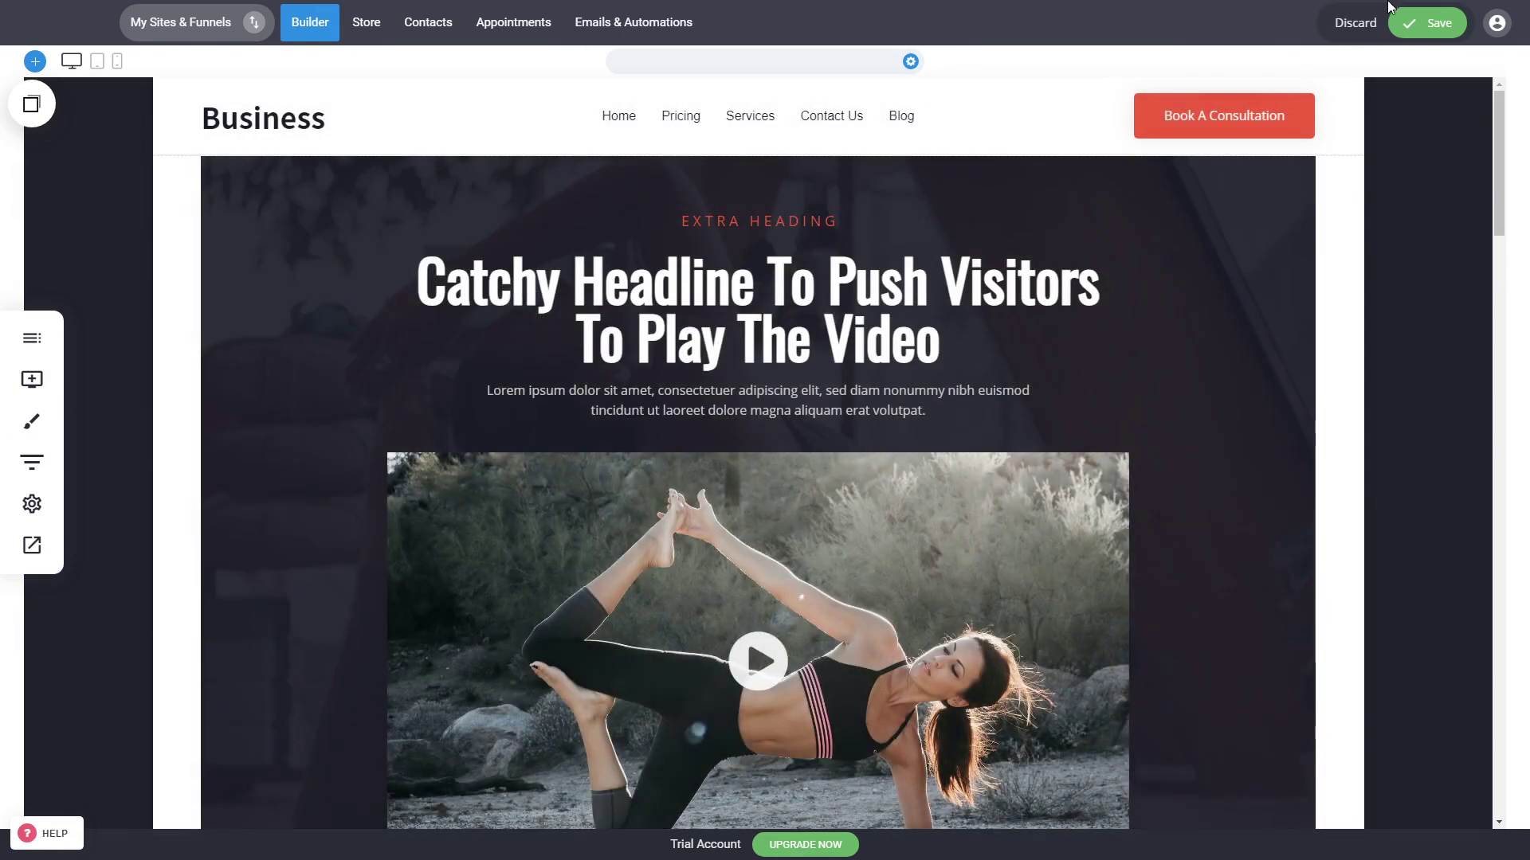
left_click(1424, 27)
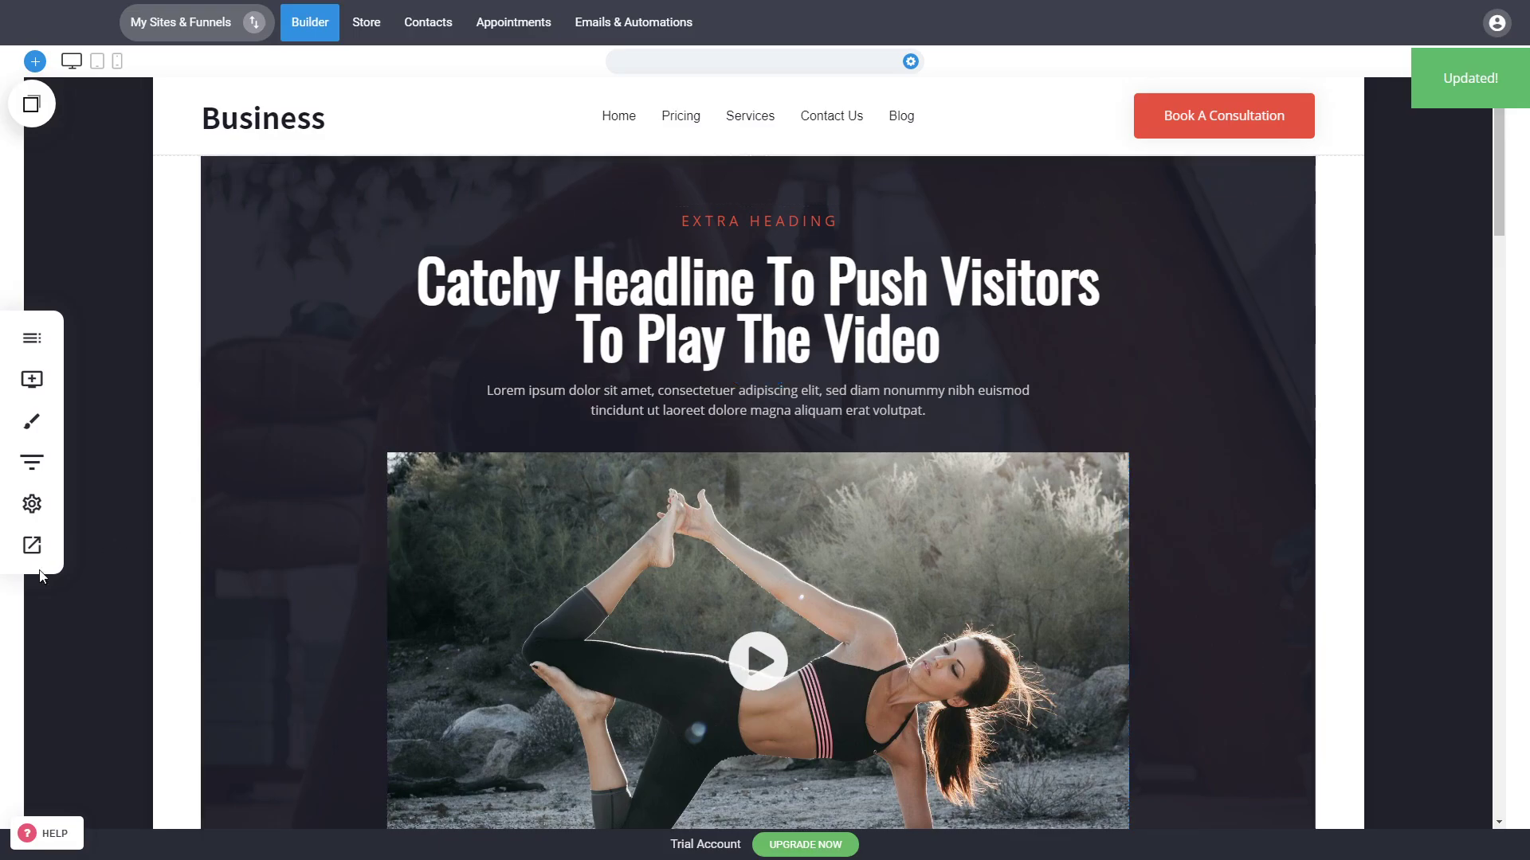
Step: Preview the website again
left_click(33, 548)
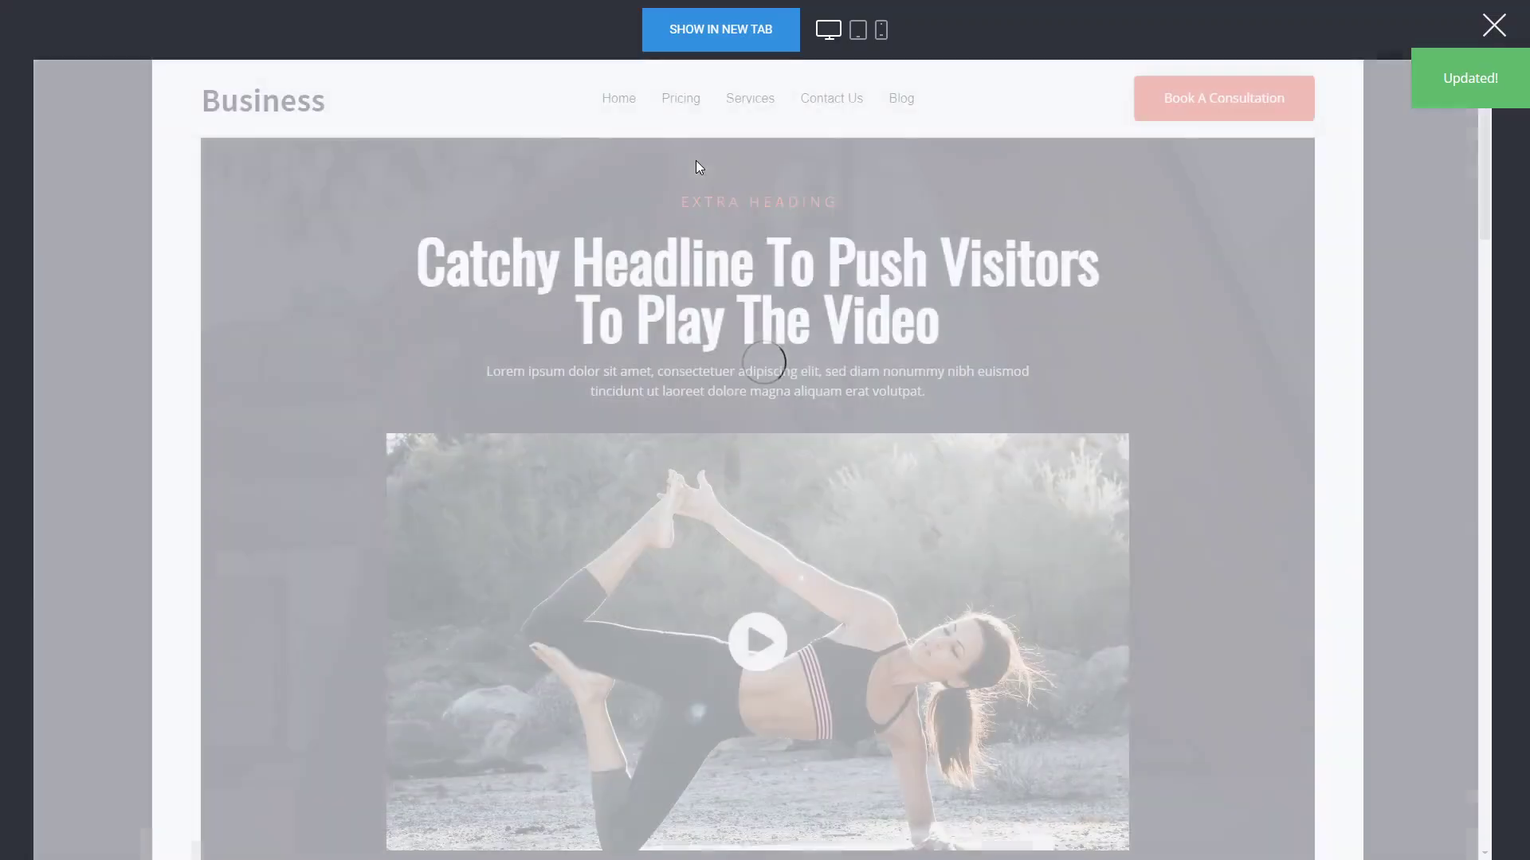
mouse_move(681, 102)
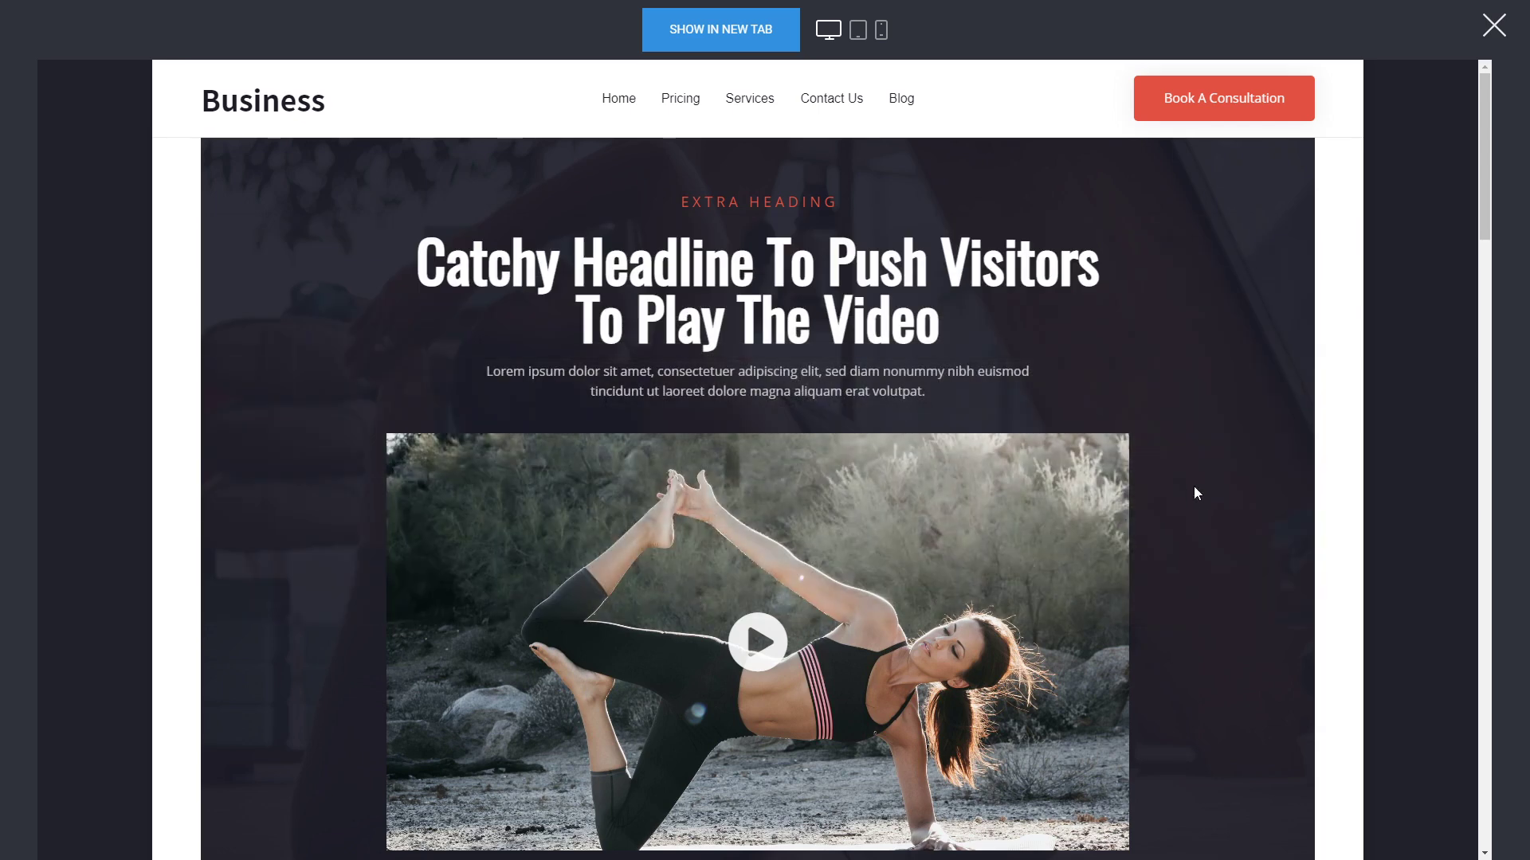
left_click(1494, 28)
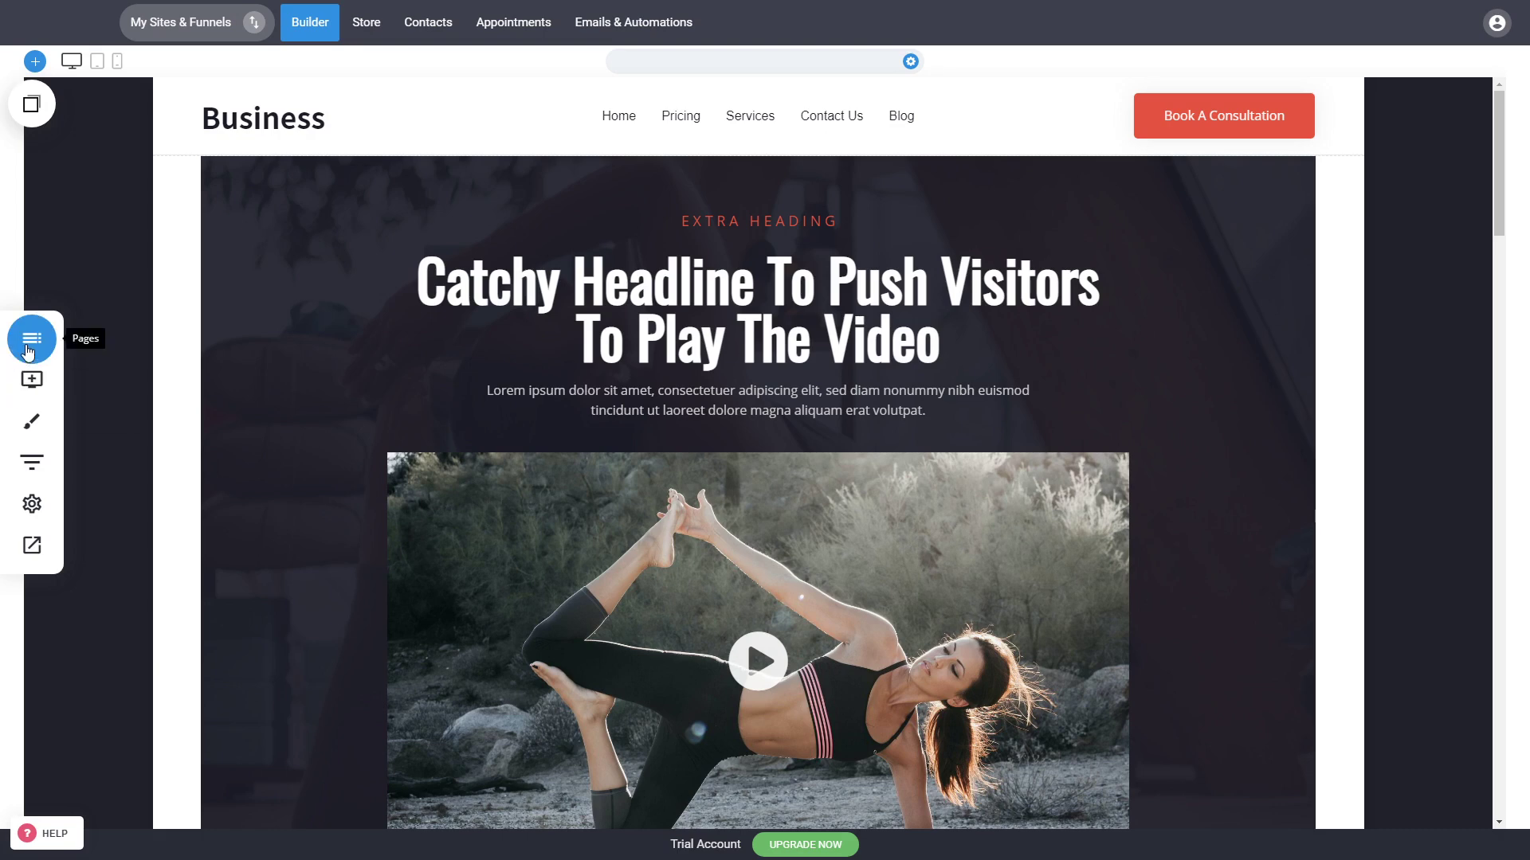
left_click(32, 338)
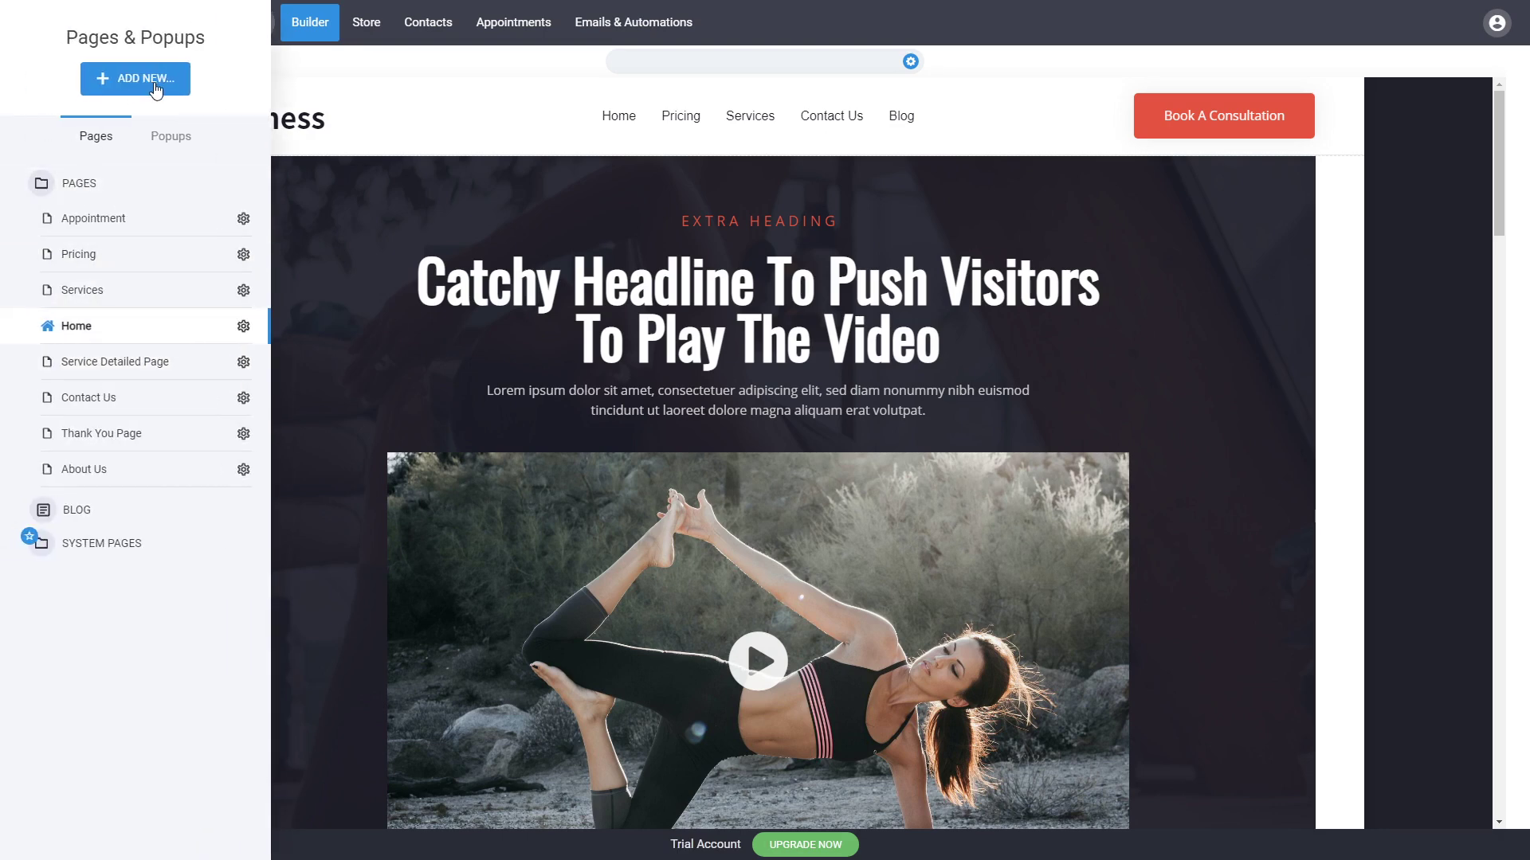
left_click(1274, 342)
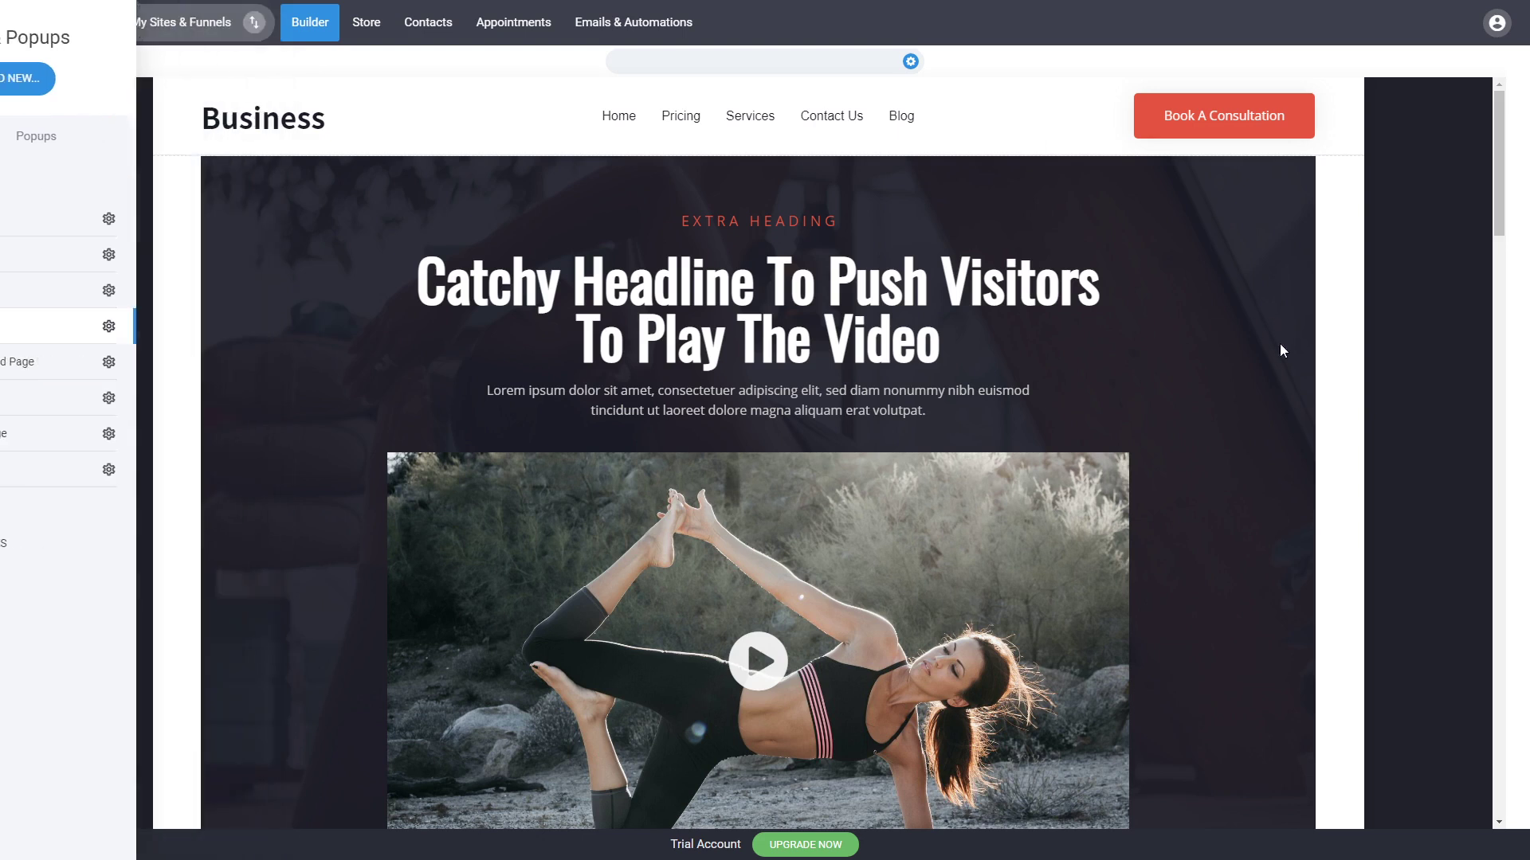